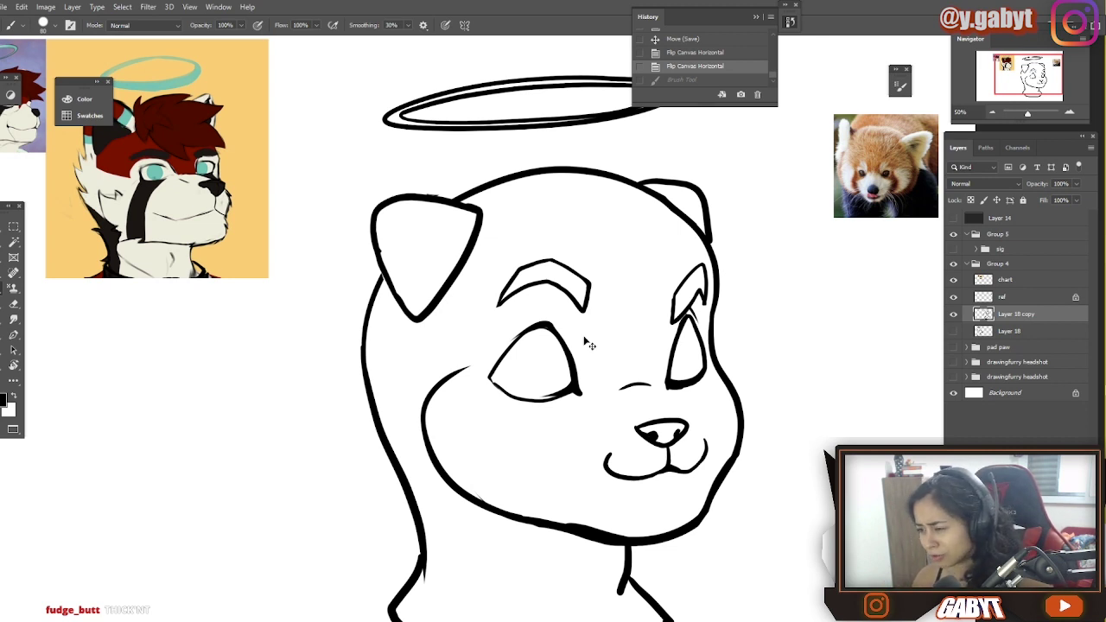
# - Create a new layer named "leave a like" above the head sketch and lower the sketch layer's opacity
pyautogui.hotkey('ctrl', 'shift', 'n')
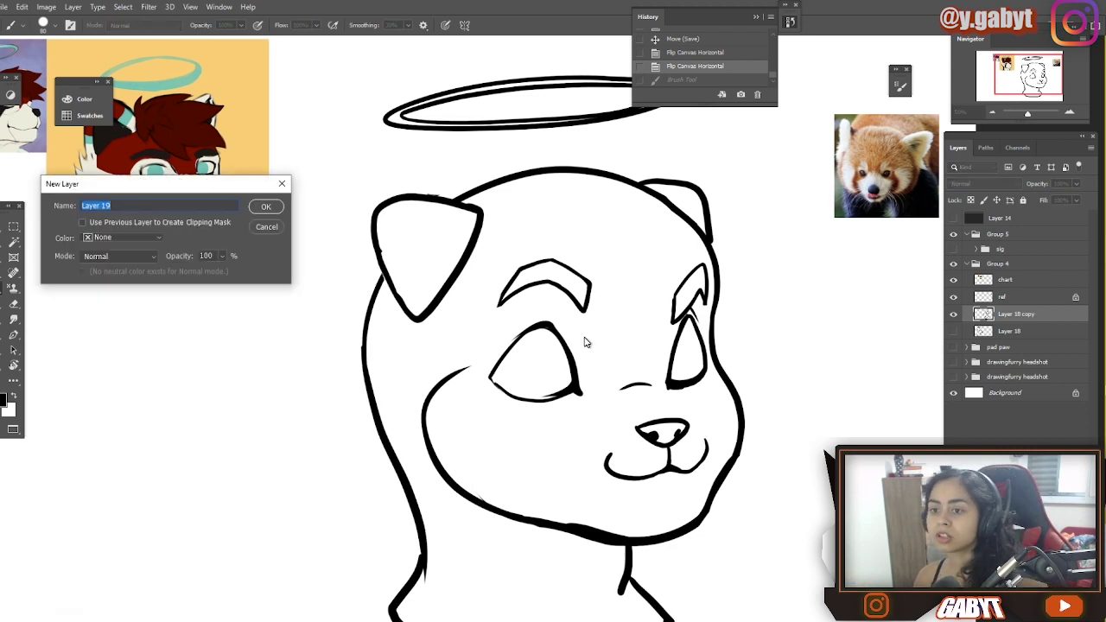
pyautogui.write('leave a like')
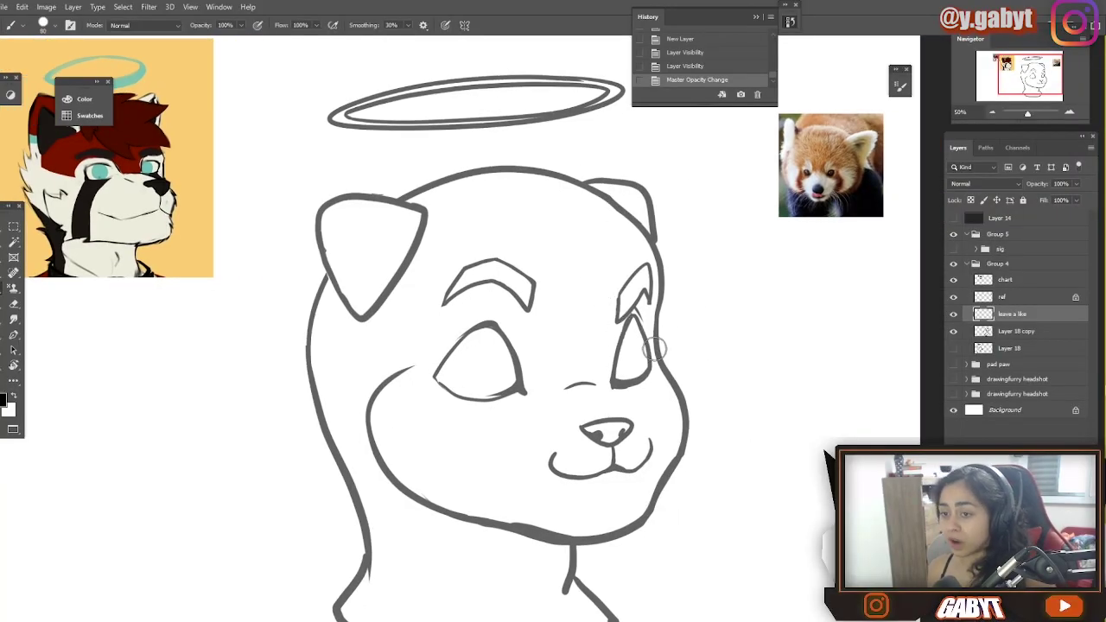
# - Examine the coloured character reference and the red panda photo up close for fur and face shapes
pyautogui.moveTo(537, 315); pyautogui.dragTo(718, 409)
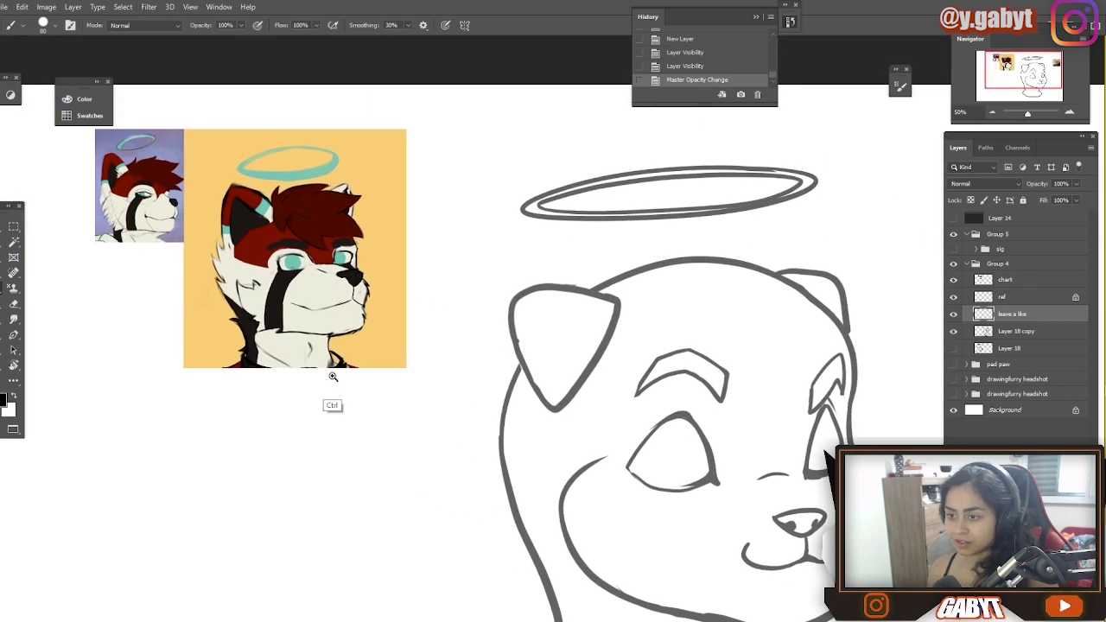
pyautogui.moveTo(333, 378); pyautogui.dragTo(372, 368)
pyautogui.keyDown('ctrl'); pyautogui.click(375, 372); pyautogui.keyUp('ctrl')
pyautogui.keyDown('ctrl'); pyautogui.keyDown('alt'); pyautogui.click(627, 328); pyautogui.keyUp('alt'); pyautogui.keyUp('ctrl')
pyautogui.keyDown('ctrl'); pyautogui.keyDown('alt'); pyautogui.click(631, 332); pyautogui.keyUp('alt'); pyautogui.keyUp('ctrl')
pyautogui.moveTo(809, 334); pyautogui.dragTo(216, 371)
pyautogui.keyDown('ctrl'); pyautogui.click(450, 335); pyautogui.keyUp('ctrl')
pyautogui.keyDown('ctrl'); pyautogui.click(455, 343); pyautogui.keyUp('ctrl')
pyautogui.keyDown('ctrl'); pyautogui.click(457, 345); pyautogui.keyUp('ctrl')
pyautogui.moveTo(469, 270); pyautogui.dragTo(568, 477)
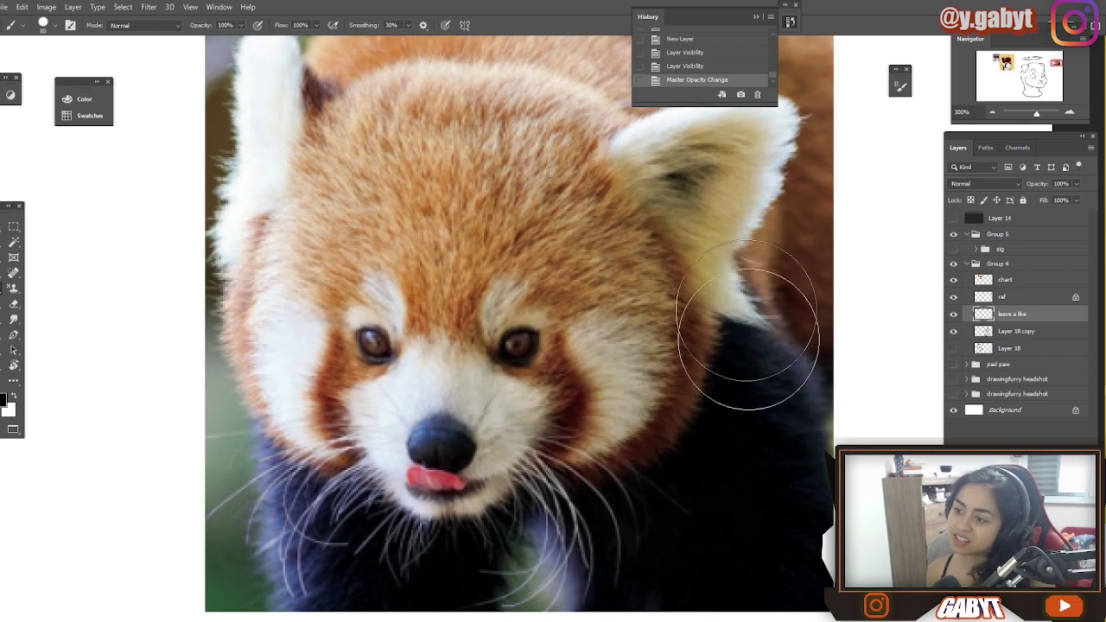
# - Try guide strokes over the red panda photo and the head sketch, undoing each one
pyautogui.moveTo(586, 183); pyautogui.dragTo(518, 259)
pyautogui.hotkey('ctrl', 'z')
pyautogui.moveTo(420, 278)
pyautogui.mouseDown()
pyautogui.moveTo(460, 259)
pyautogui.moveTo(565, 259)
pyautogui.mouseUp()
pyautogui.keyDown('alt'); pyautogui.click(543, 241); pyautogui.keyUp('alt')
pyautogui.keyDown('alt'); pyautogui.click(543, 241); pyautogui.keyUp('alt')
pyautogui.moveTo(345, 435)
pyautogui.mouseDown()
pyautogui.moveTo(721, 192)
pyautogui.moveTo(787, 193)
pyautogui.mouseUp()
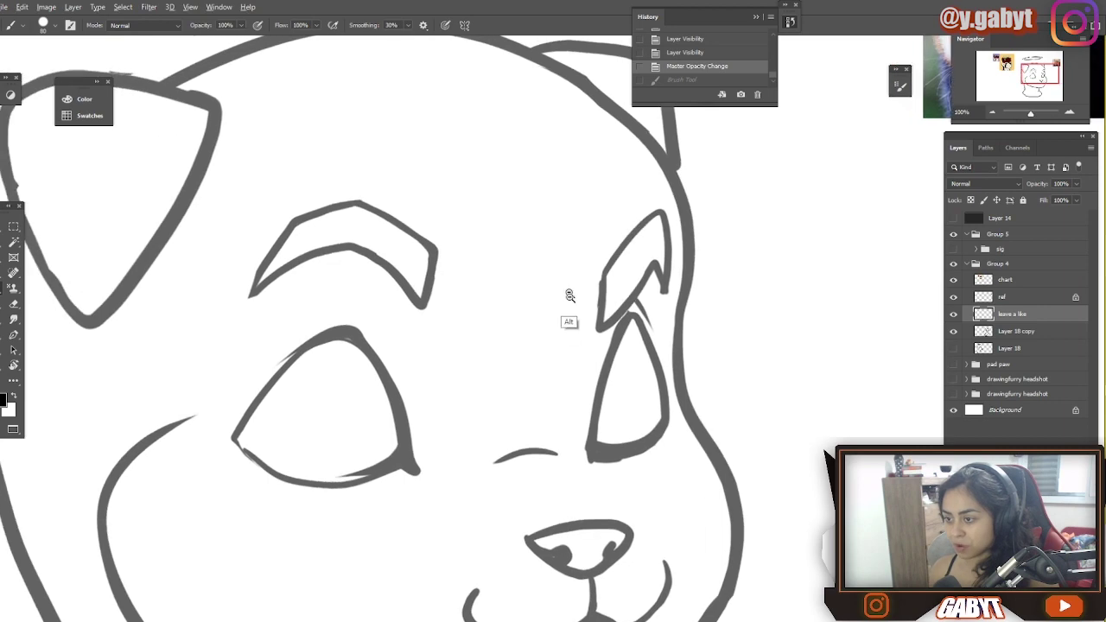
pyautogui.keyDown('alt'); pyautogui.click(568, 295); pyautogui.keyUp('alt')
pyautogui.moveTo(562, 311); pyautogui.dragTo(553, 221)
pyautogui.moveTo(631, 272)
pyautogui.mouseDown()
pyautogui.moveTo(744, 240)
pyautogui.moveTo(691, 293)
pyautogui.moveTo(735, 293)
pyautogui.moveTo(718, 351)
pyautogui.moveTo(664, 438)
pyautogui.moveTo(555, 541)
pyautogui.moveTo(418, 531)
pyautogui.moveTo(228, 396)
pyautogui.moveTo(97, 236)
pyautogui.moveTo(230, 283)
pyautogui.moveTo(170, 227)
pyautogui.moveTo(332, 296)
pyautogui.moveTo(596, 269)
pyautogui.moveTo(542, 275)
pyautogui.mouseUp()
pyautogui.hotkey('ctrl', 'z')
# - Compare the red panda's face in the photo with the faded head sketch
pyautogui.moveTo(541, 130)
pyautogui.mouseDown()
pyautogui.moveTo(608, 235)
pyautogui.moveTo(497, 531)
pyautogui.moveTo(149, 481)
pyautogui.moveTo(316, 68)
pyautogui.mouseUp()
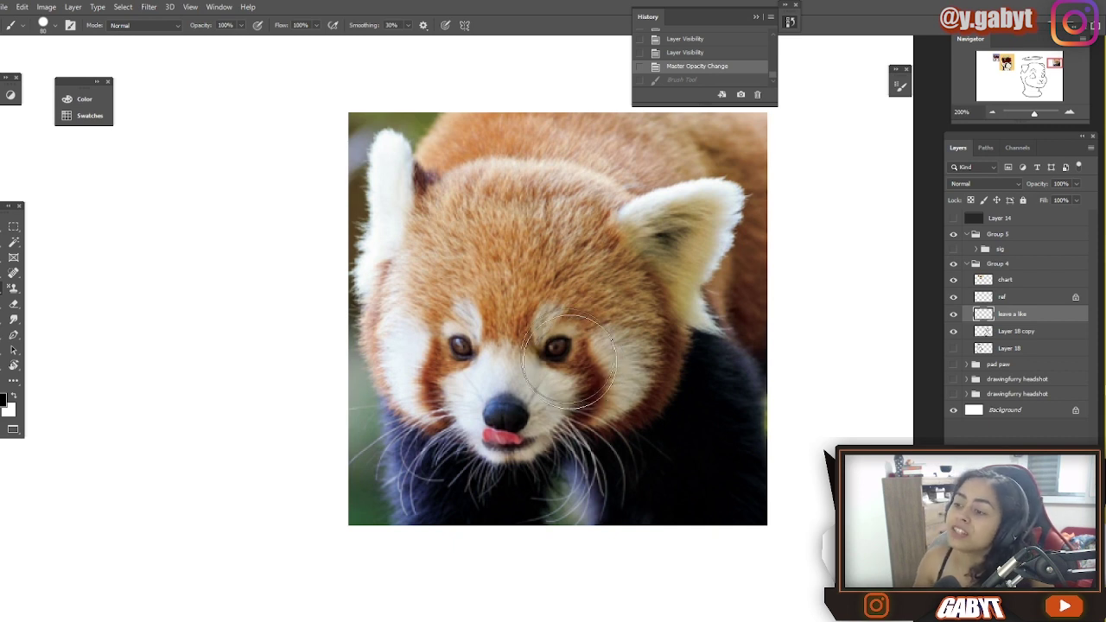
pyautogui.keyDown('alt'); pyautogui.click(467, 388); pyautogui.keyUp('alt')
pyautogui.keyDown('alt'); pyautogui.click(471, 358); pyautogui.keyUp('alt')
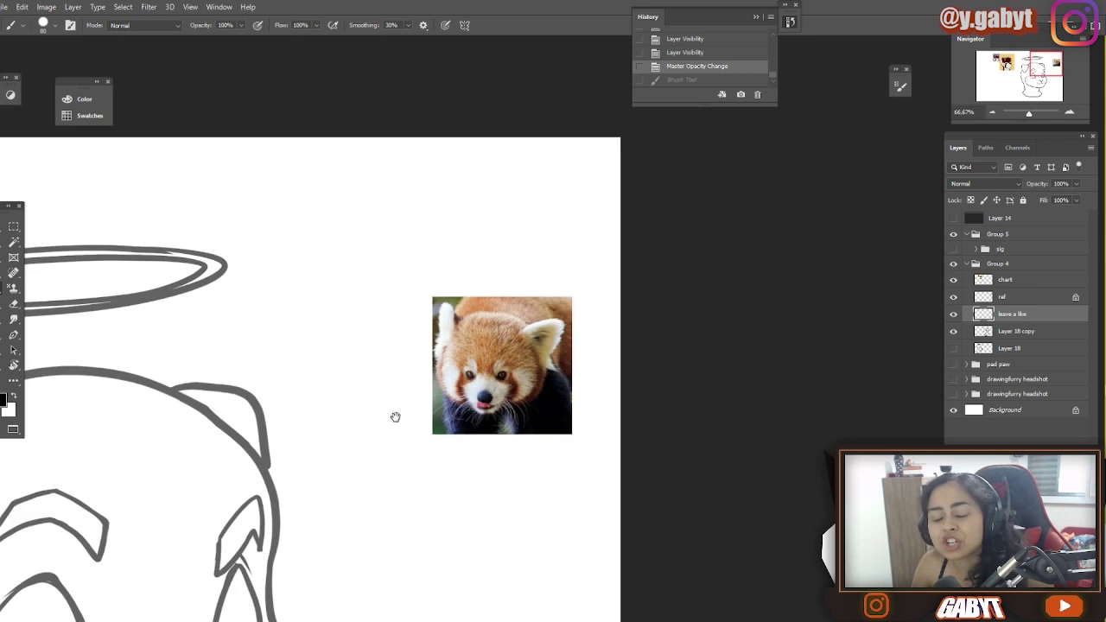
pyautogui.moveTo(395, 414); pyautogui.dragTo(598, 259)
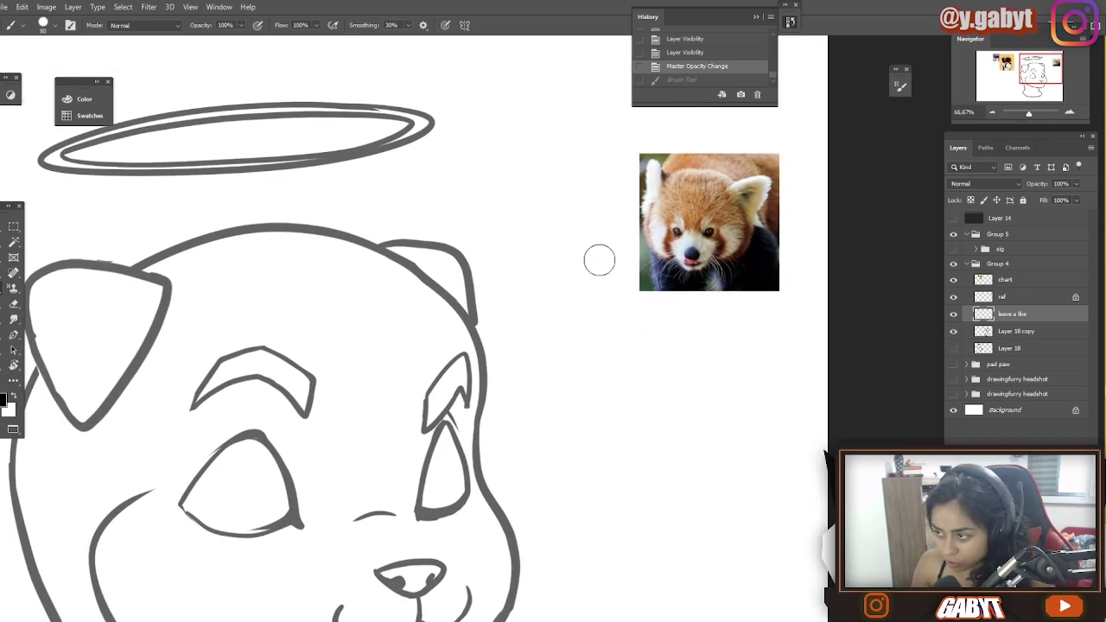
pyautogui.moveTo(379, 448); pyautogui.dragTo(507, 372)
pyautogui.keyDown('alt'); pyautogui.click(498, 416); pyautogui.keyUp('alt')
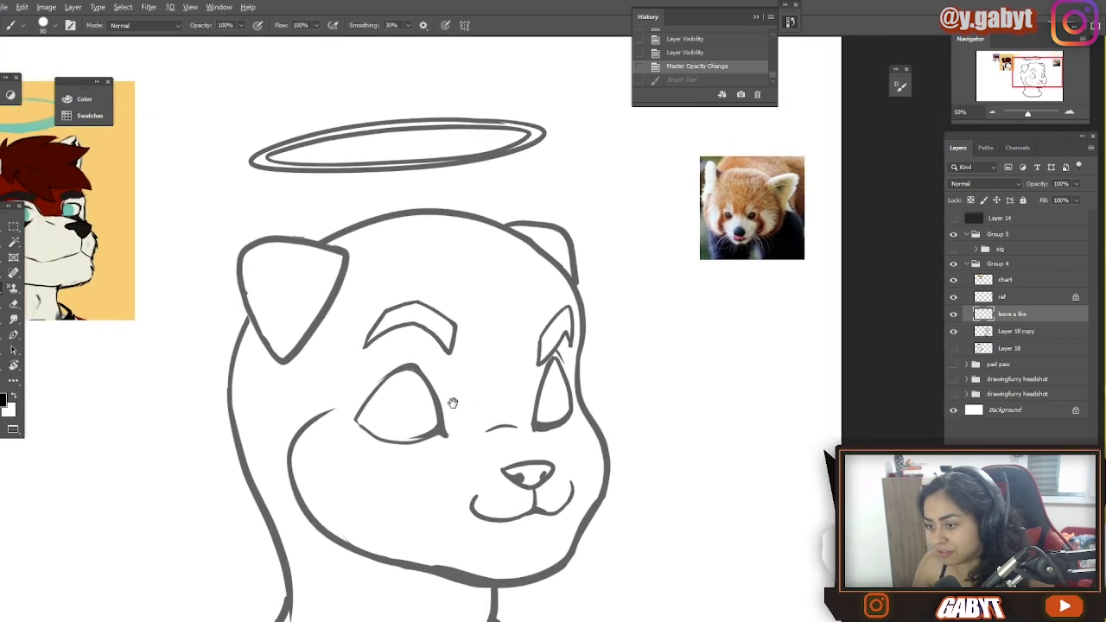
pyautogui.moveTo(453, 404)
pyautogui.mouseDown()
pyautogui.moveTo(554, 354)
pyautogui.moveTo(495, 305)
pyautogui.mouseUp()
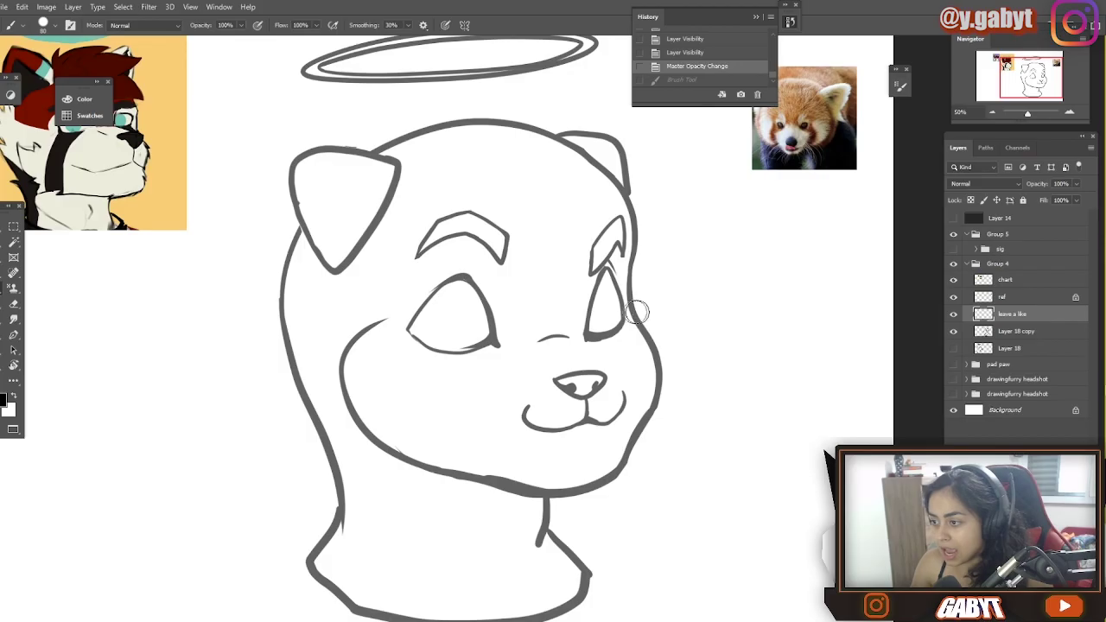
# - Try cheek curves bulging outside the far side of the face and around the near cheek, undoing each
pyautogui.moveTo(631, 310); pyautogui.dragTo(658, 401)
pyautogui.hotkey('ctrl', 'z')
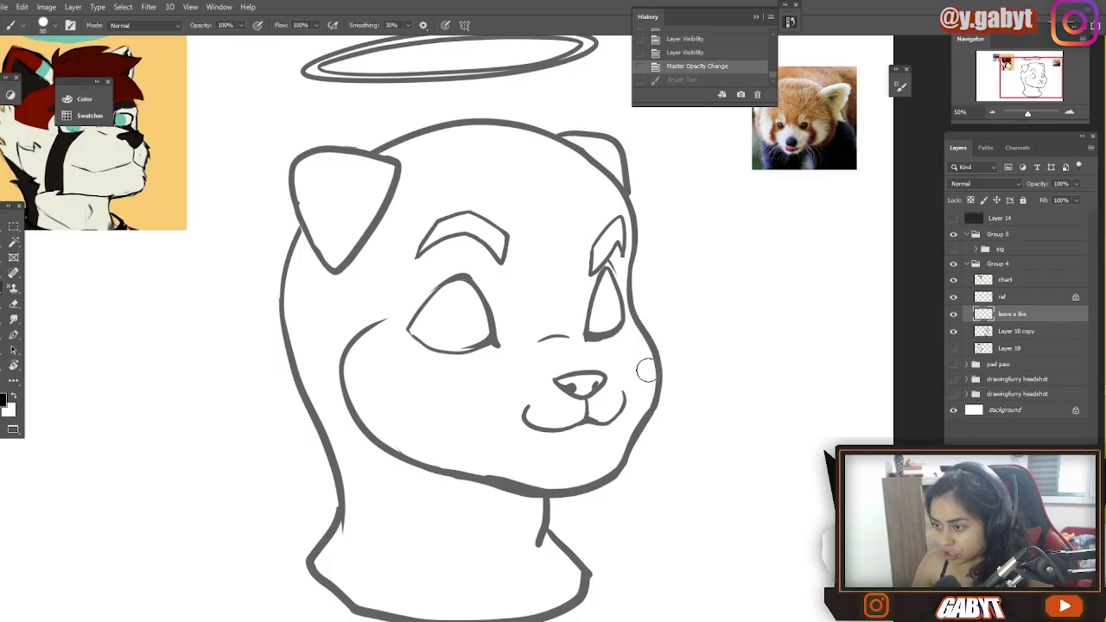
pyautogui.moveTo(539, 298)
pyautogui.mouseDown()
pyautogui.moveTo(510, 341)
pyautogui.moveTo(531, 316)
pyautogui.mouseUp()
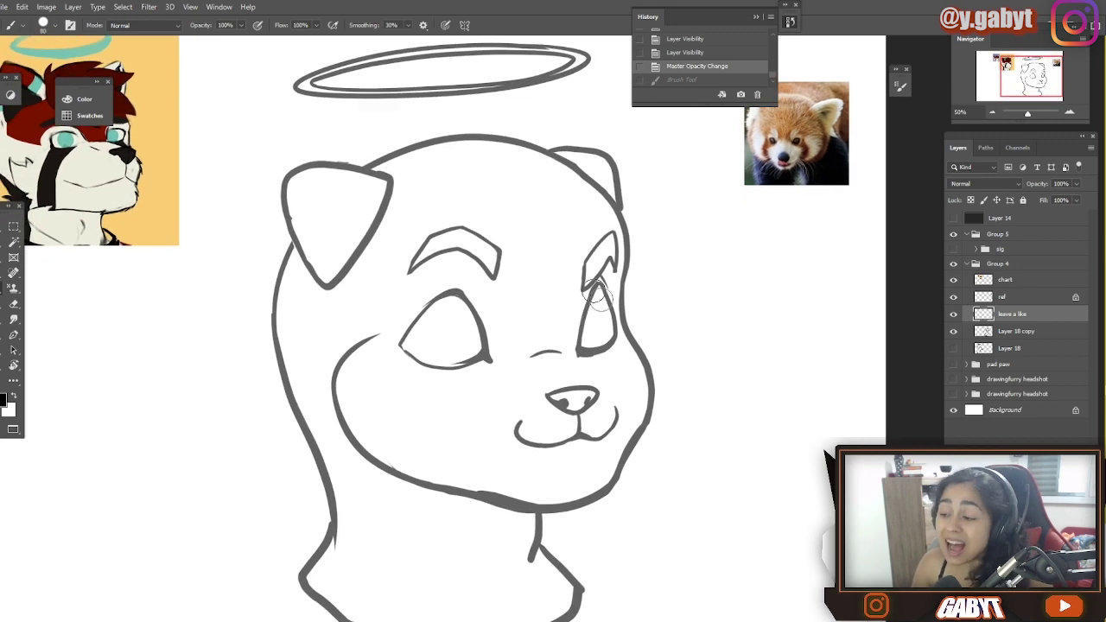
pyautogui.moveTo(624, 318); pyautogui.dragTo(654, 456)
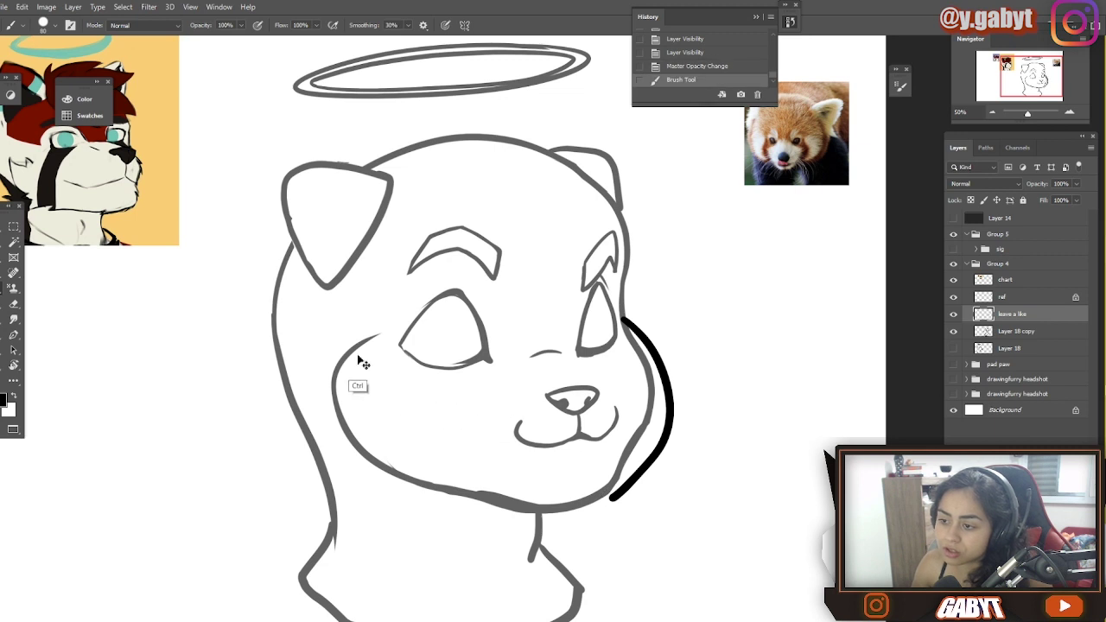
pyautogui.hotkey('ctrl', 'z')
pyautogui.moveTo(389, 338)
pyautogui.mouseDown()
pyautogui.moveTo(316, 344)
pyautogui.moveTo(371, 516)
pyautogui.moveTo(549, 493)
pyautogui.moveTo(429, 433)
pyautogui.moveTo(371, 301)
pyautogui.mouseUp()
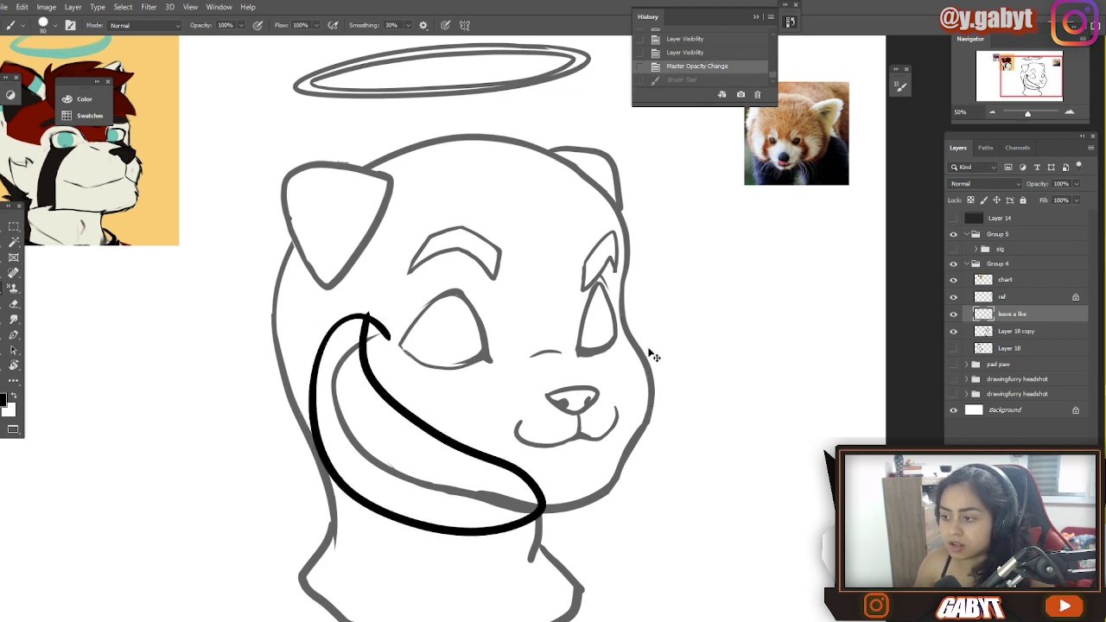
pyautogui.hotkey('ctrl', 'z')
# - Try further guide strokes around the far eye and the near cheek, undoing each one
pyautogui.moveTo(612, 291)
pyautogui.mouseDown()
pyautogui.moveTo(614, 506)
pyautogui.moveTo(599, 298)
pyautogui.mouseUp()
pyautogui.hotkey('ctrl', 'z')
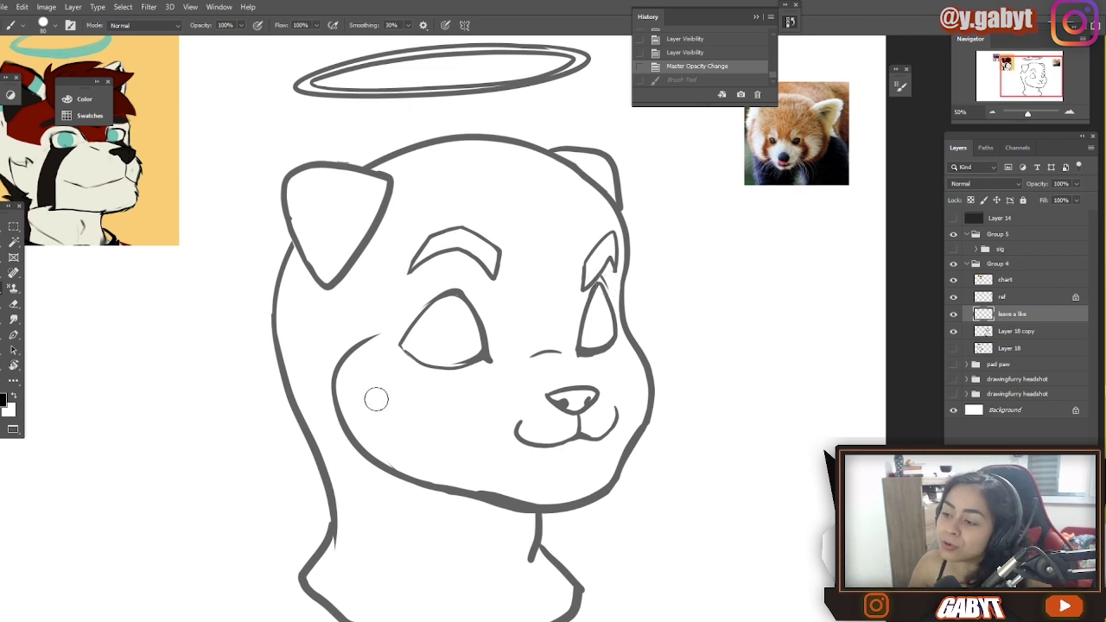
pyautogui.moveTo(385, 486)
pyautogui.mouseDown()
pyautogui.moveTo(379, 272)
pyautogui.moveTo(531, 514)
pyautogui.moveTo(353, 401)
pyautogui.mouseUp()
pyautogui.hotkey('ctrl', 'z')
pyautogui.moveTo(437, 280); pyautogui.dragTo(494, 385)
pyautogui.moveTo(602, 257)
pyautogui.mouseDown()
pyautogui.moveTo(313, 199)
pyautogui.moveTo(234, 484)
pyautogui.moveTo(359, 604)
pyautogui.moveTo(390, 361)
pyautogui.mouseUp()
pyautogui.hotkey('ctrl', 'z')
pyautogui.moveTo(441, 425); pyautogui.dragTo(370, 311)
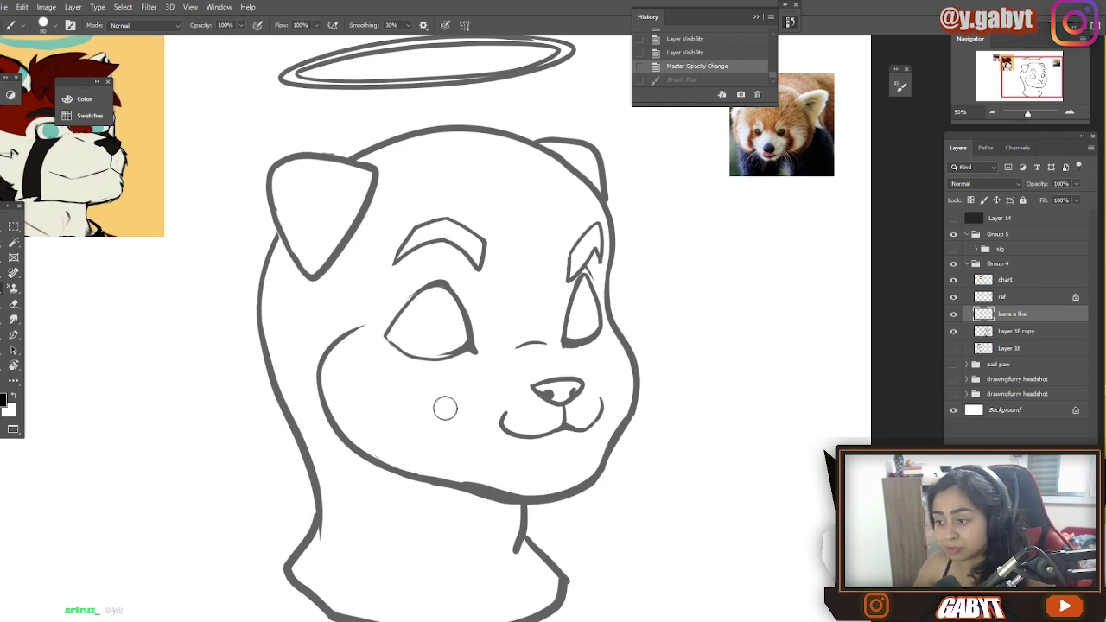
# - Try a guide curve from the near ear's lower tip down to the jaw line, undoing both attempts
pyautogui.moveTo(555, 371); pyautogui.dragTo(513, 388)
pyautogui.moveTo(555, 310); pyautogui.dragTo(536, 360)
pyautogui.keyDown('ctrl'); pyautogui.click(599, 308); pyautogui.keyUp('ctrl')
pyautogui.moveTo(438, 352); pyautogui.dragTo(610, 214)
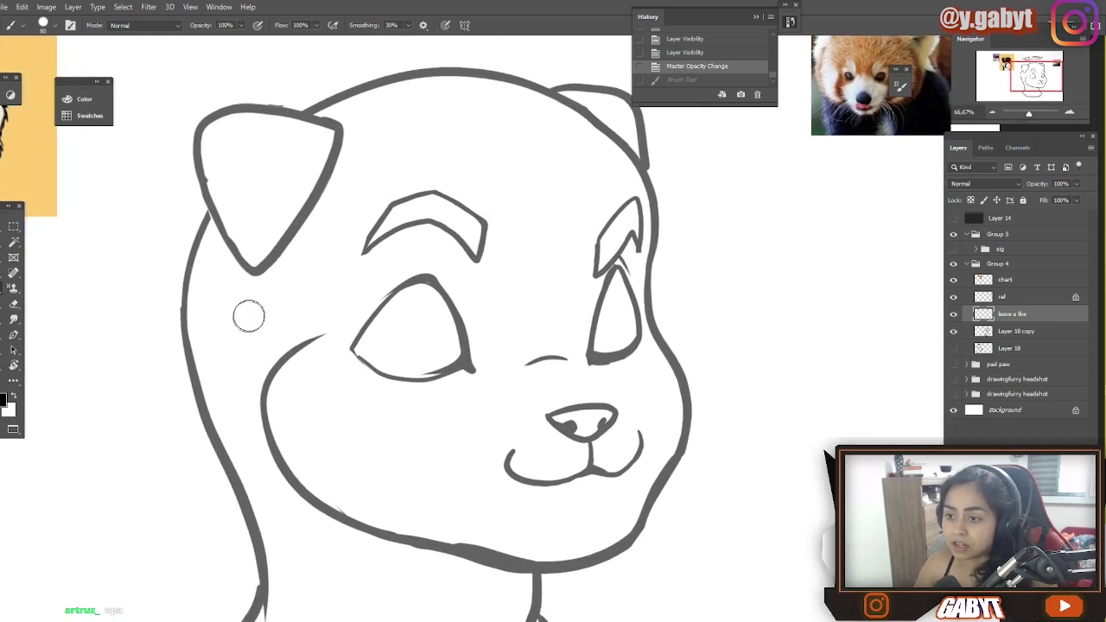
pyautogui.moveTo(353, 254); pyautogui.dragTo(409, 256)
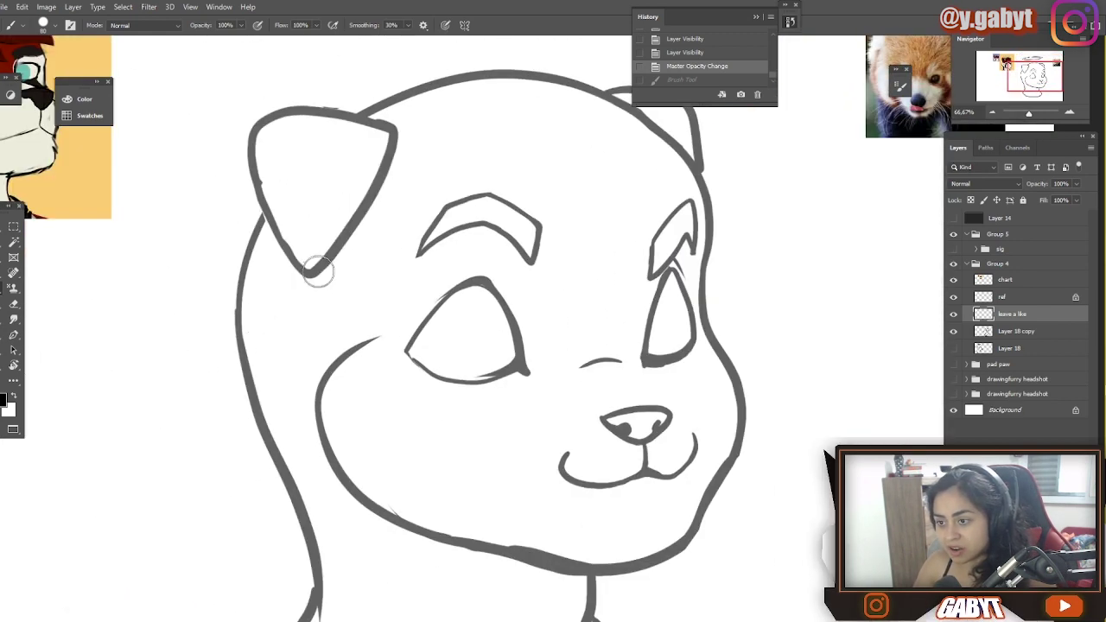
pyautogui.moveTo(317, 271)
pyautogui.mouseDown()
pyautogui.moveTo(300, 410)
pyautogui.moveTo(430, 548)
pyautogui.mouseUp()
pyautogui.hotkey('ctrl', 'z')
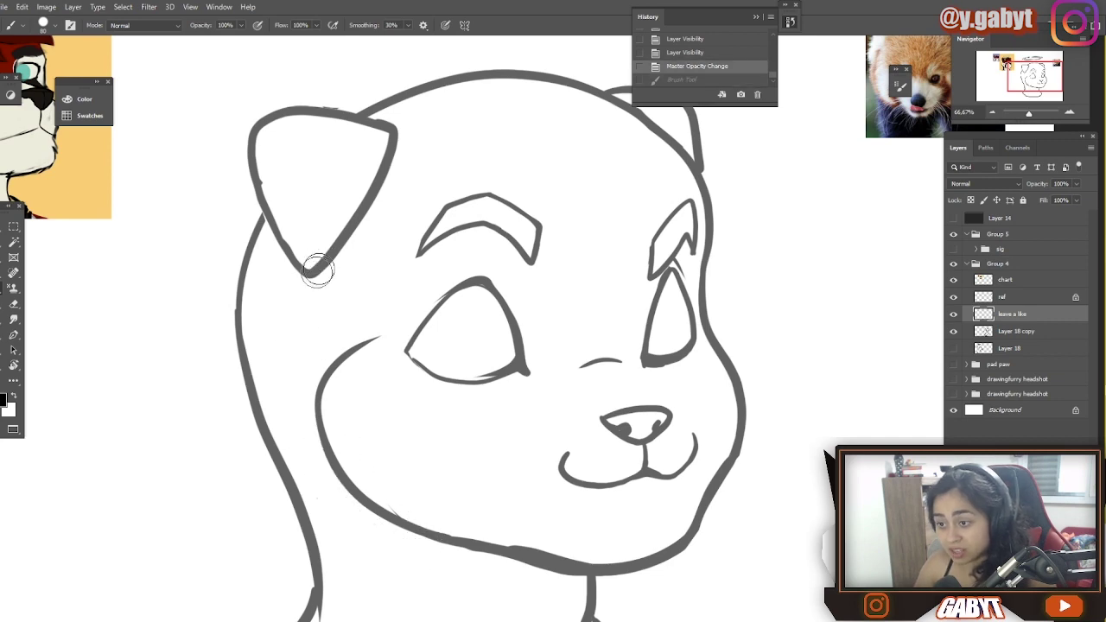
pyautogui.moveTo(317, 270)
pyautogui.mouseDown()
pyautogui.moveTo(379, 542)
pyautogui.moveTo(443, 546)
pyautogui.mouseUp()
pyautogui.hotkey('ctrl', 'z')
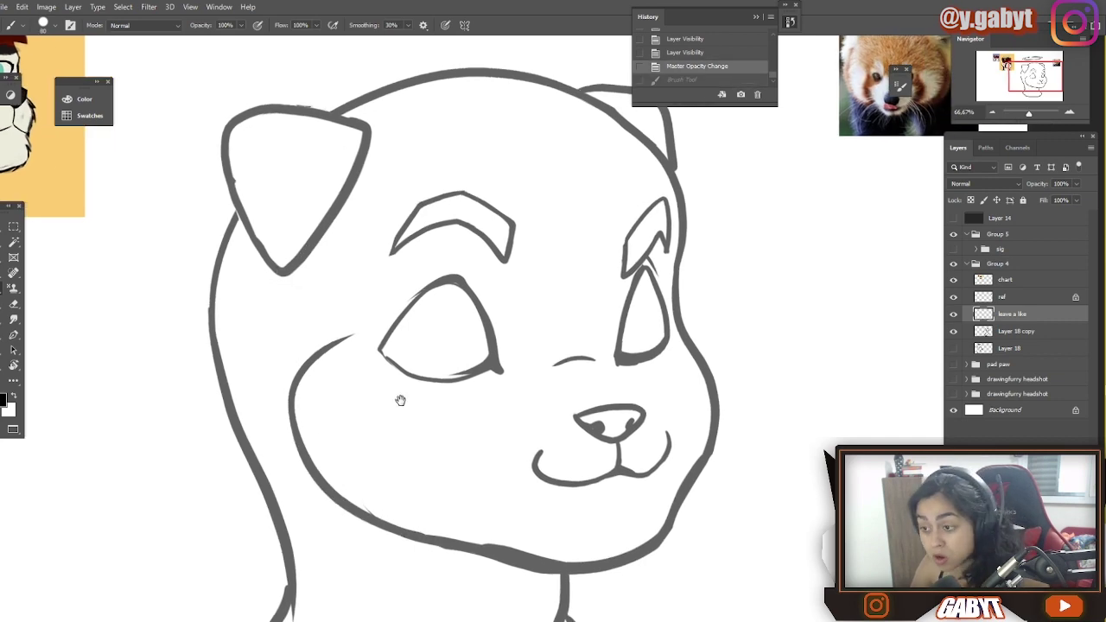
pyautogui.moveTo(402, 393)
pyautogui.mouseDown()
pyautogui.moveTo(407, 429)
pyautogui.moveTo(371, 406)
pyautogui.mouseUp()
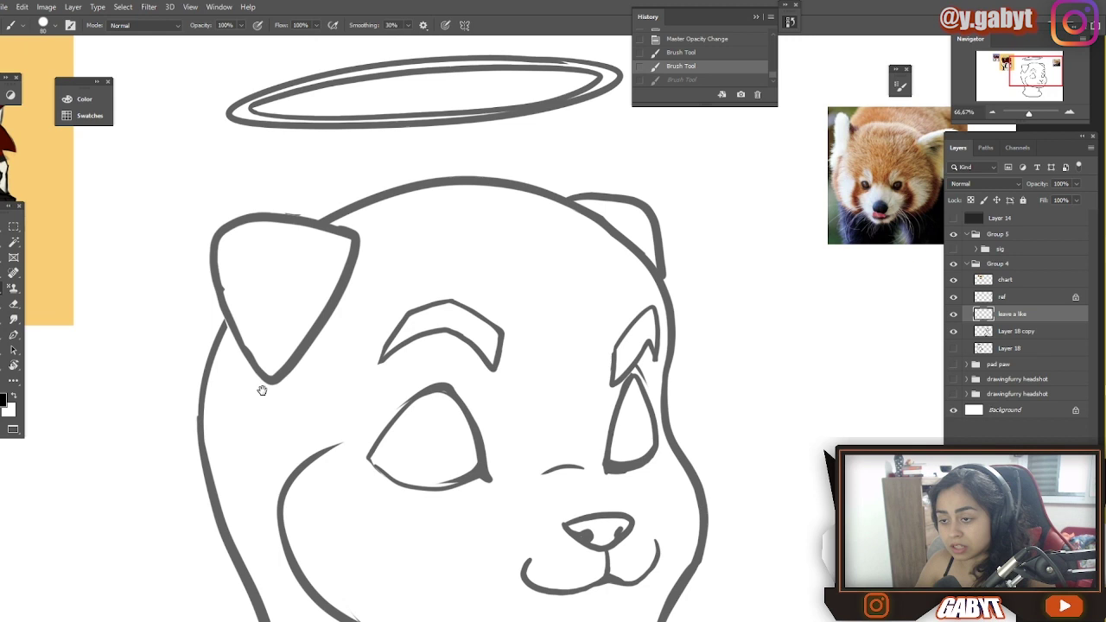
# - Mark the near ear's lower tip and inner upper corner with black dots, and erase them again
pyautogui.moveTo(262, 389); pyautogui.dragTo(206, 326)
pyautogui.moveTo(121, 314); pyautogui.dragTo(122, 312)
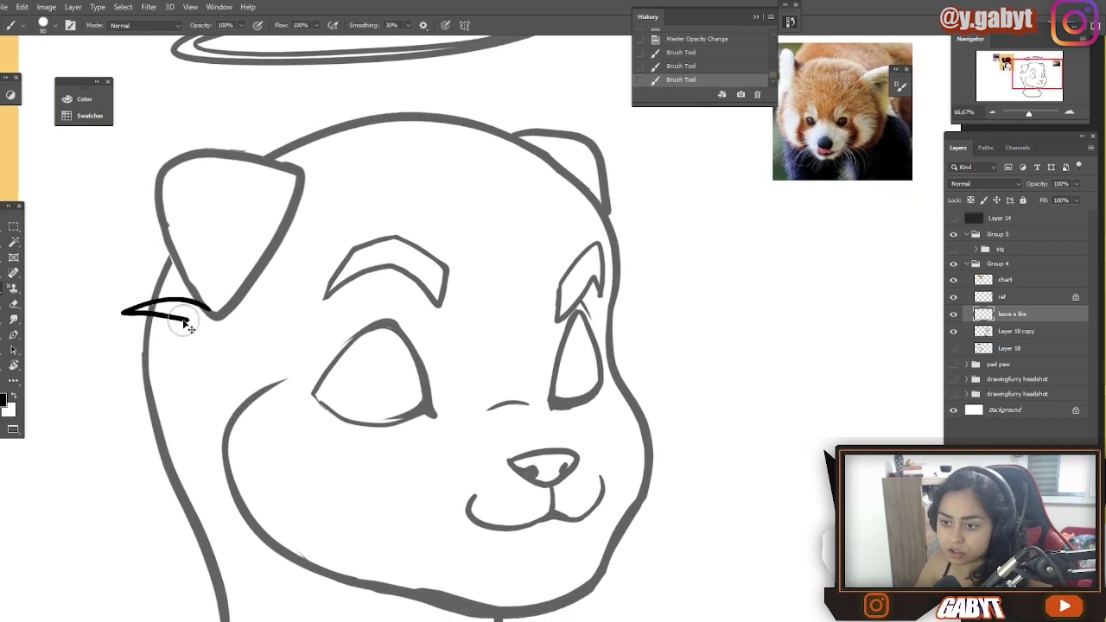
pyautogui.hotkey('ctrl', 'z')
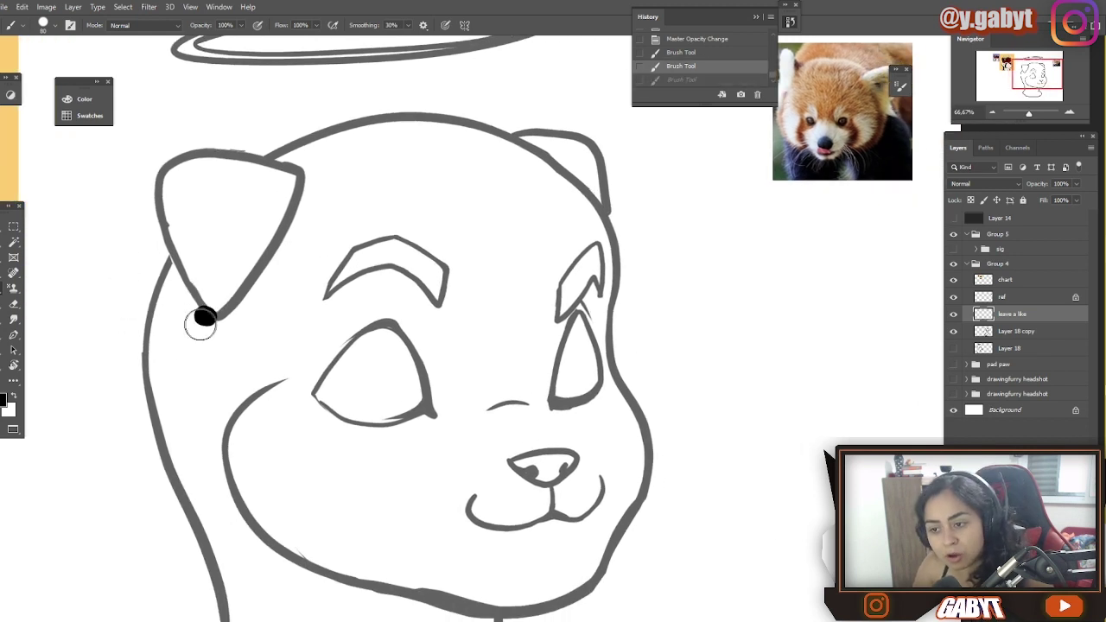
pyautogui.moveTo(199, 325); pyautogui.dragTo(204, 319)
pyautogui.moveTo(374, 242); pyautogui.dragTo(352, 272)
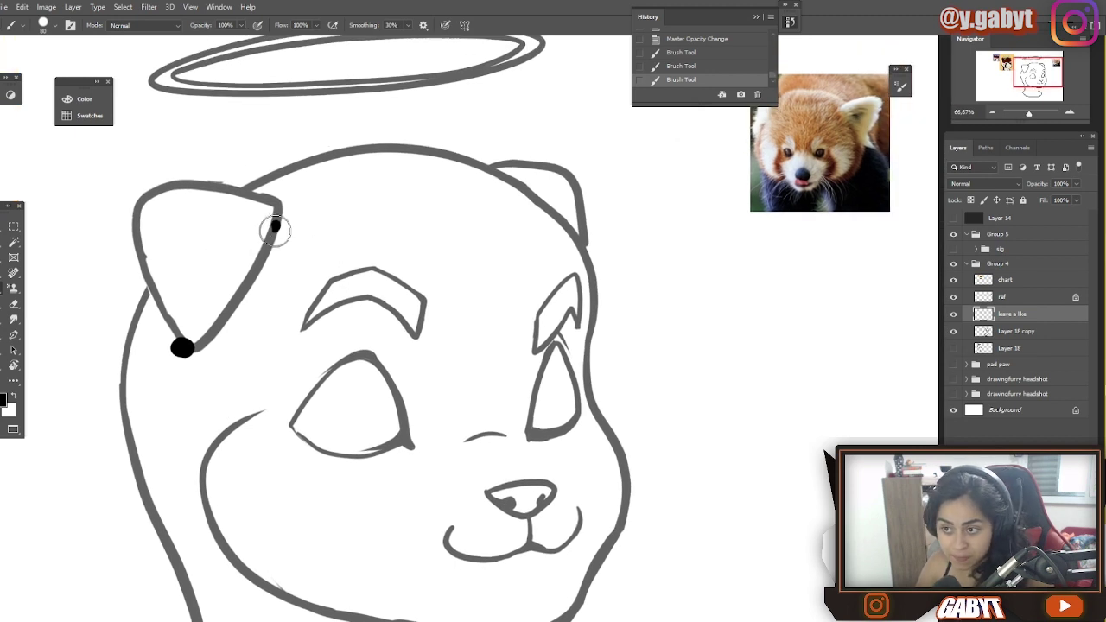
pyautogui.moveTo(332, 474); pyautogui.dragTo(393, 406)
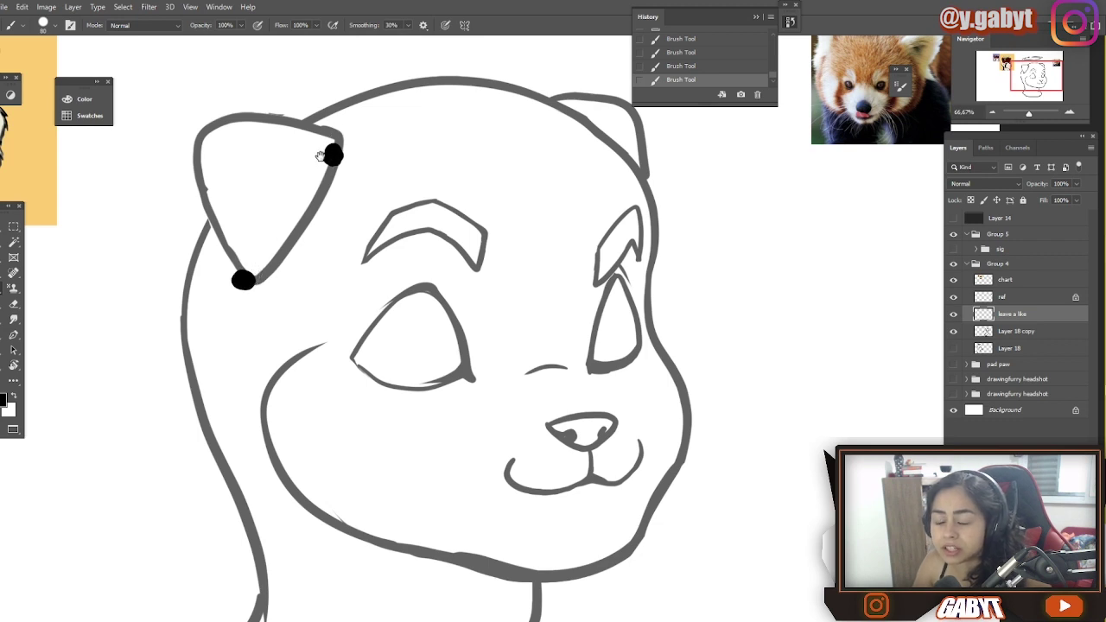
pyautogui.moveTo(320, 155); pyautogui.dragTo(329, 227)
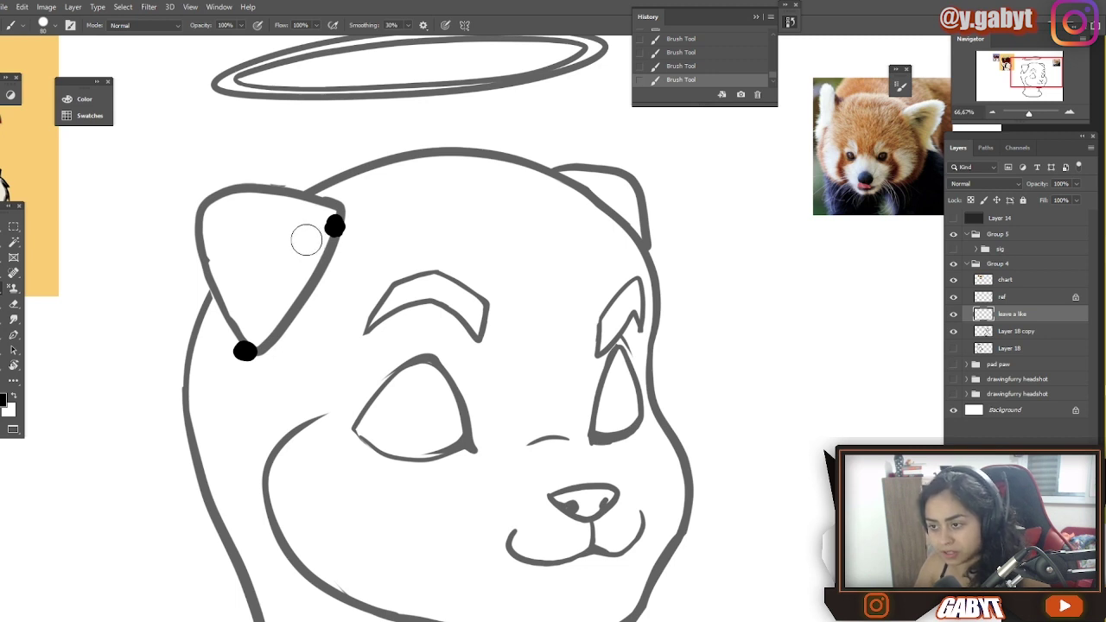
pyautogui.press('e')
pyautogui.moveTo(342, 231); pyautogui.dragTo(258, 355)
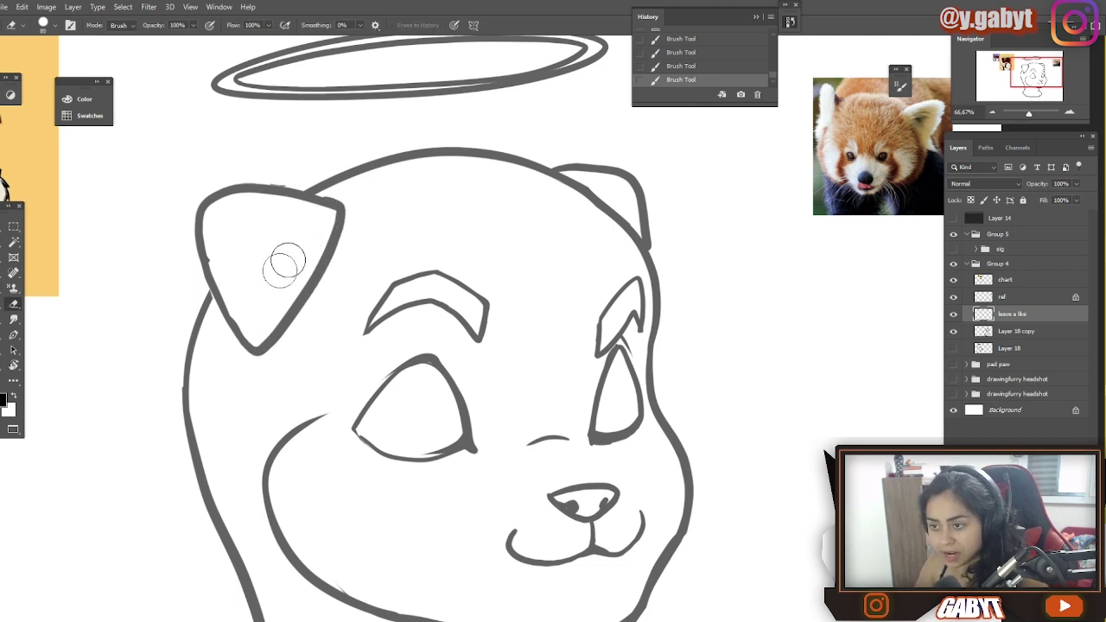
# - Draw a row of jagged black fur tufts under the near ear, across the back outline of the head
pyautogui.press('b')
pyautogui.moveTo(187, 316); pyautogui.dragTo(184, 387)
pyautogui.moveTo(216, 435); pyautogui.dragTo(254, 405)
pyautogui.moveTo(141, 269); pyautogui.dragTo(195, 233)
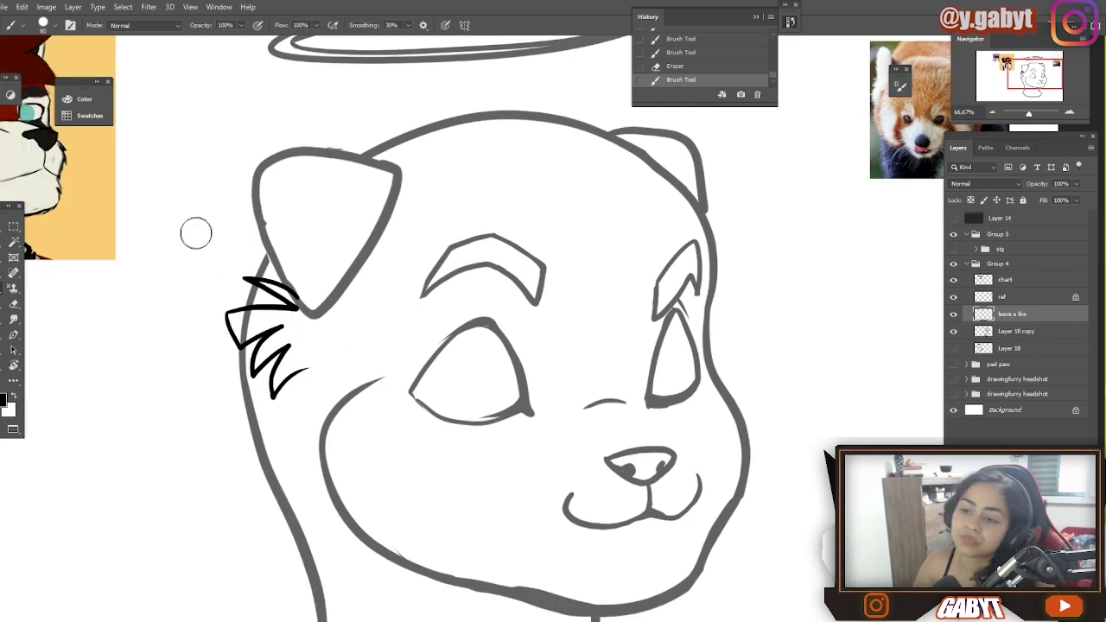
# - Try alternative strokes over the fur tufts, including a long curve sweeping outward from the ear tip, undoing each
pyautogui.scroll(1, 195, 232)
pyautogui.hotkey('ctrl', 'z')
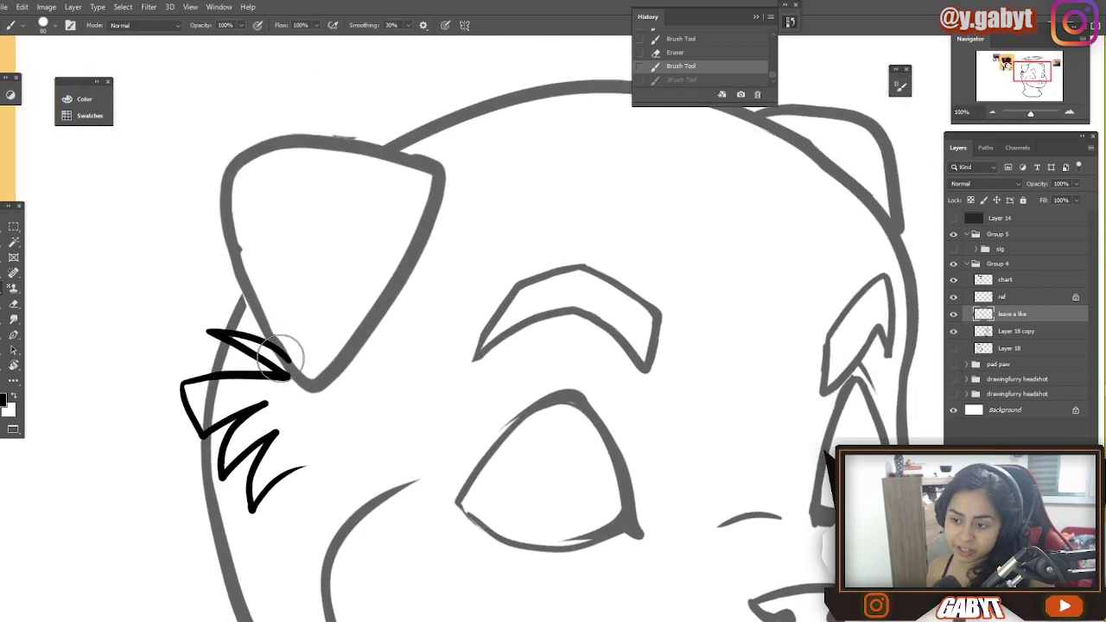
pyautogui.moveTo(280, 351)
pyautogui.mouseDown()
pyautogui.moveTo(192, 314)
pyautogui.moveTo(271, 370)
pyautogui.mouseUp()
pyautogui.hotkey('ctrl', 'z')
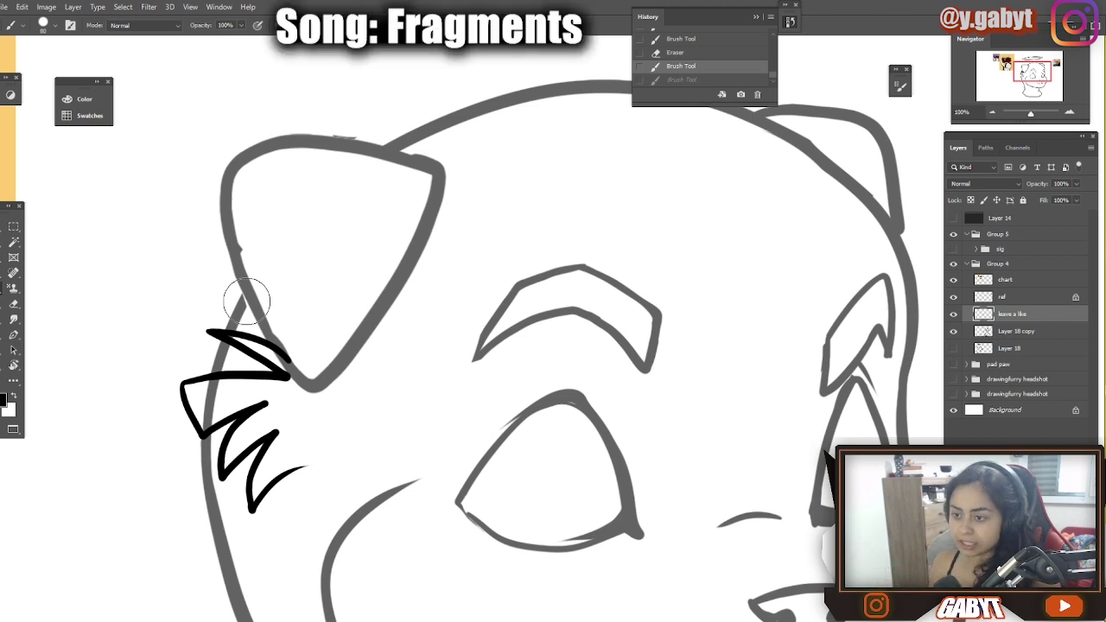
pyautogui.moveTo(396, 373); pyautogui.dragTo(506, 308)
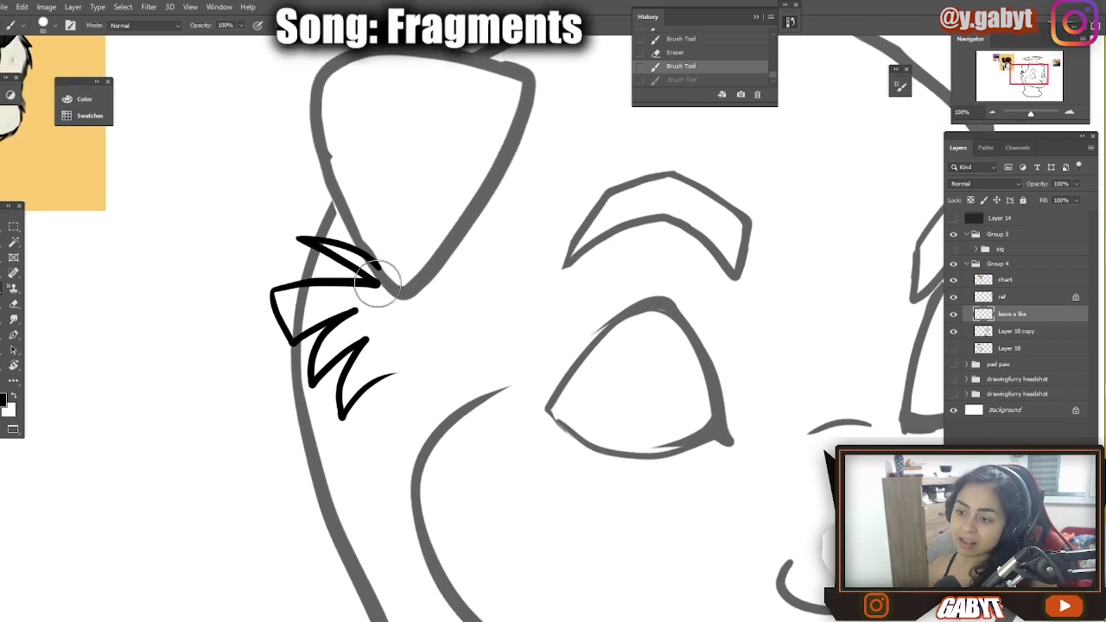
pyautogui.moveTo(380, 285)
pyautogui.mouseDown()
pyautogui.moveTo(247, 304)
pyautogui.moveTo(282, 399)
pyautogui.moveTo(393, 291)
pyautogui.moveTo(192, 501)
pyautogui.mouseUp()
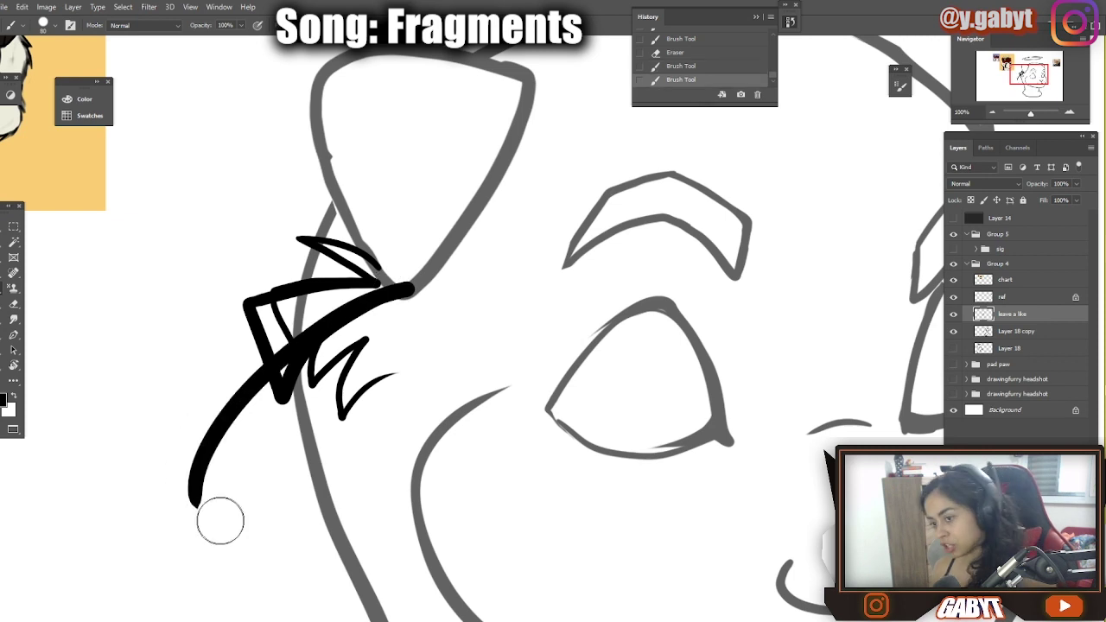
pyautogui.hotkey('ctrl', 'z')
pyautogui.moveTo(336, 399); pyautogui.dragTo(215, 358)
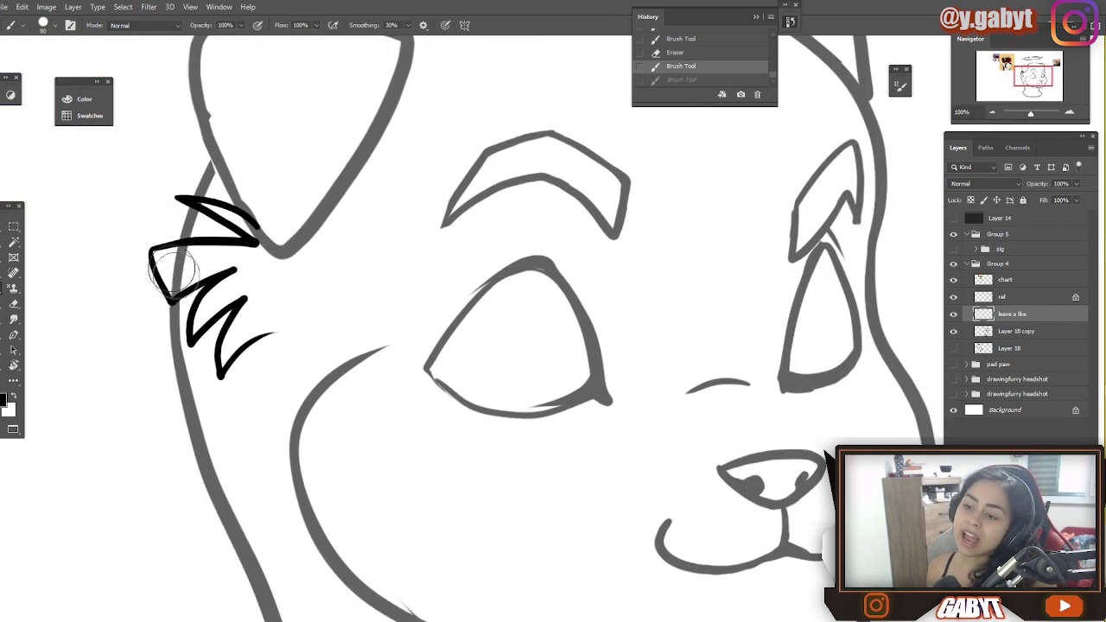
pyautogui.moveTo(205, 303)
pyautogui.mouseDown()
pyautogui.moveTo(198, 362)
pyautogui.moveTo(246, 301)
pyautogui.moveTo(195, 343)
pyautogui.mouseUp()
pyautogui.hotkey('ctrl', 'z')
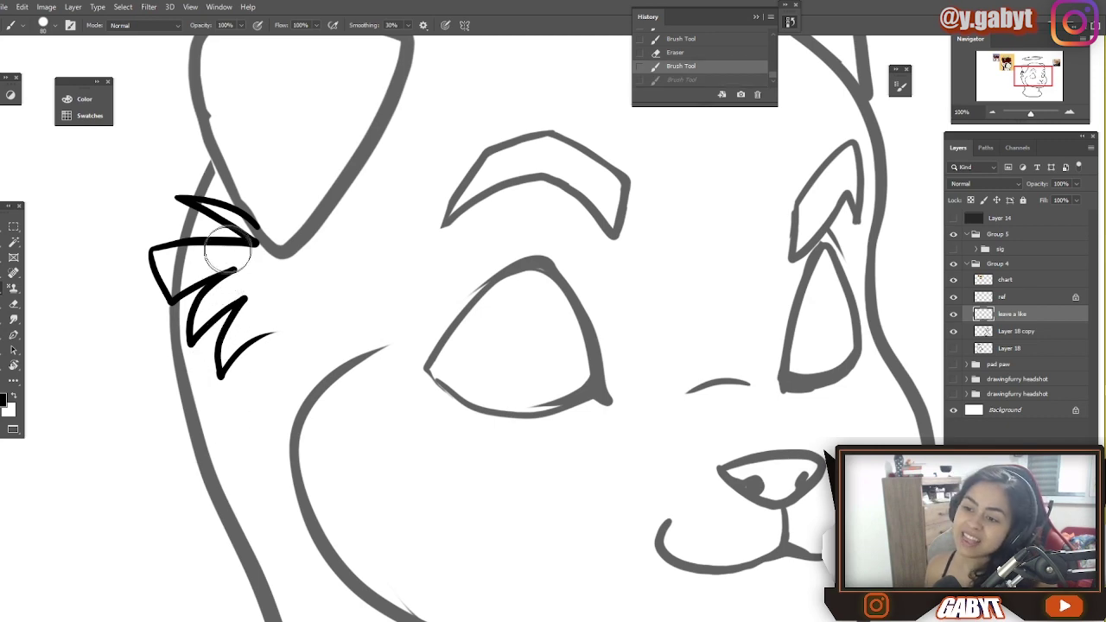
# - Try a thick cheek curve from below the near ear across the muzzle side, undoing each attempt
pyautogui.moveTo(285, 200); pyautogui.dragTo(331, 389)
pyautogui.hotkey('ctrl', 'z')
pyautogui.moveTo(288, 208)
pyautogui.mouseDown()
pyautogui.moveTo(303, 394)
pyautogui.moveTo(370, 364)
pyautogui.mouseUp()
pyautogui.hotkey('ctrl', 'z')
pyautogui.hotkey('ctrl', 'z')
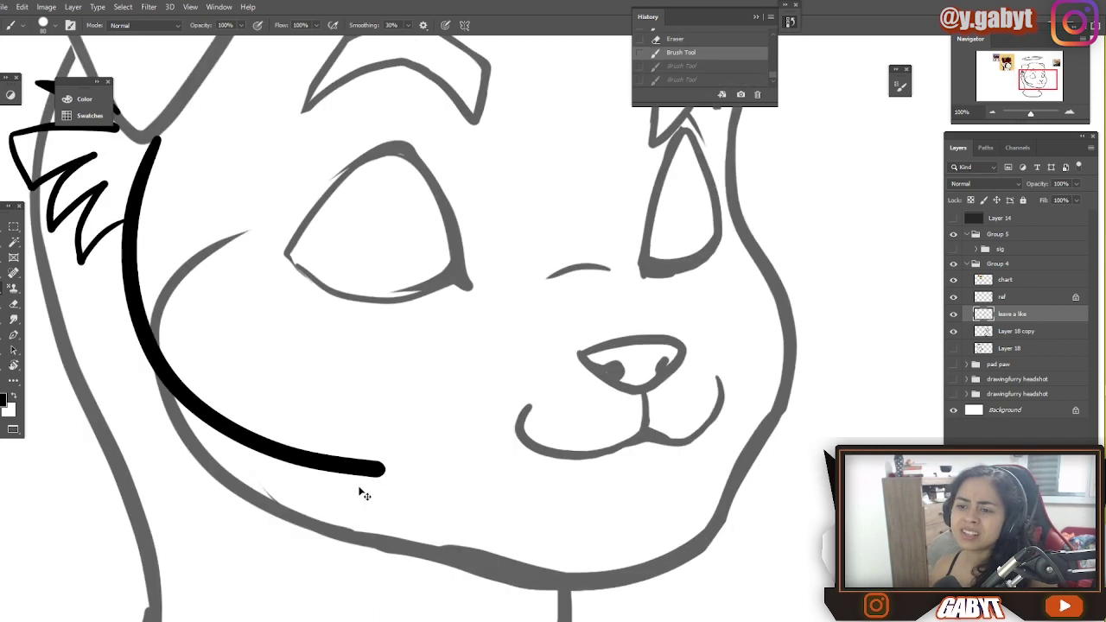
# - Try short thick curves from below the near ear toward the cheek, undoing each
pyautogui.moveTo(172, 218); pyautogui.dragTo(259, 331)
pyautogui.moveTo(215, 226); pyautogui.dragTo(279, 325)
pyautogui.moveTo(205, 252); pyautogui.dragTo(331, 304)
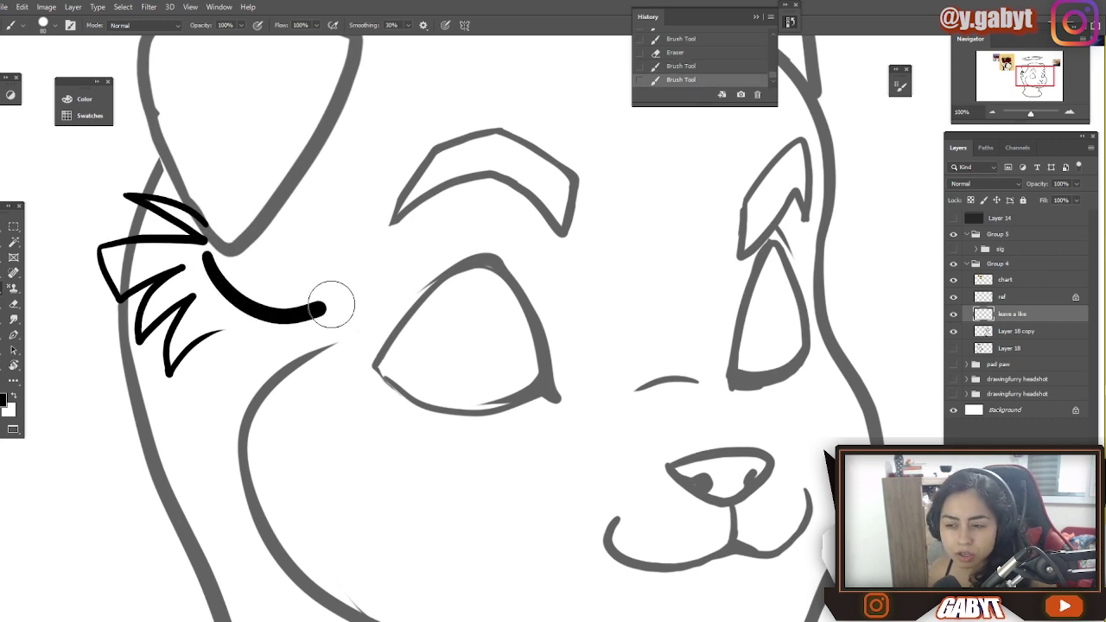
pyautogui.hotkey('ctrl', 'z')
pyautogui.hotkey('ctrl', 'z')
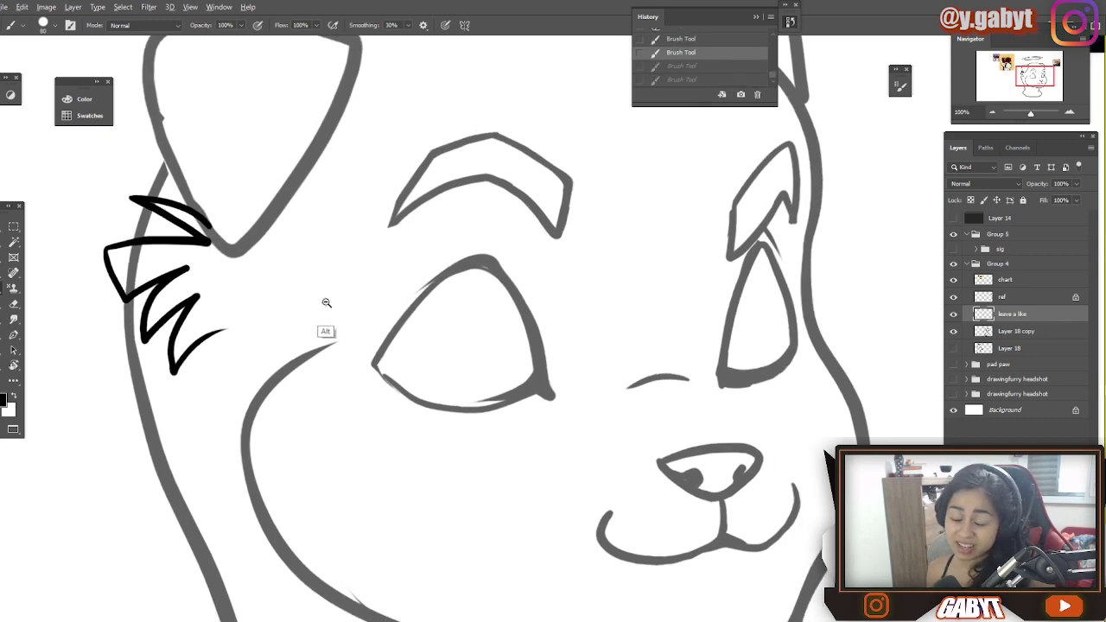
pyautogui.scroll(-2, 349, 329)
pyautogui.moveTo(349, 337); pyautogui.dragTo(312, 321)
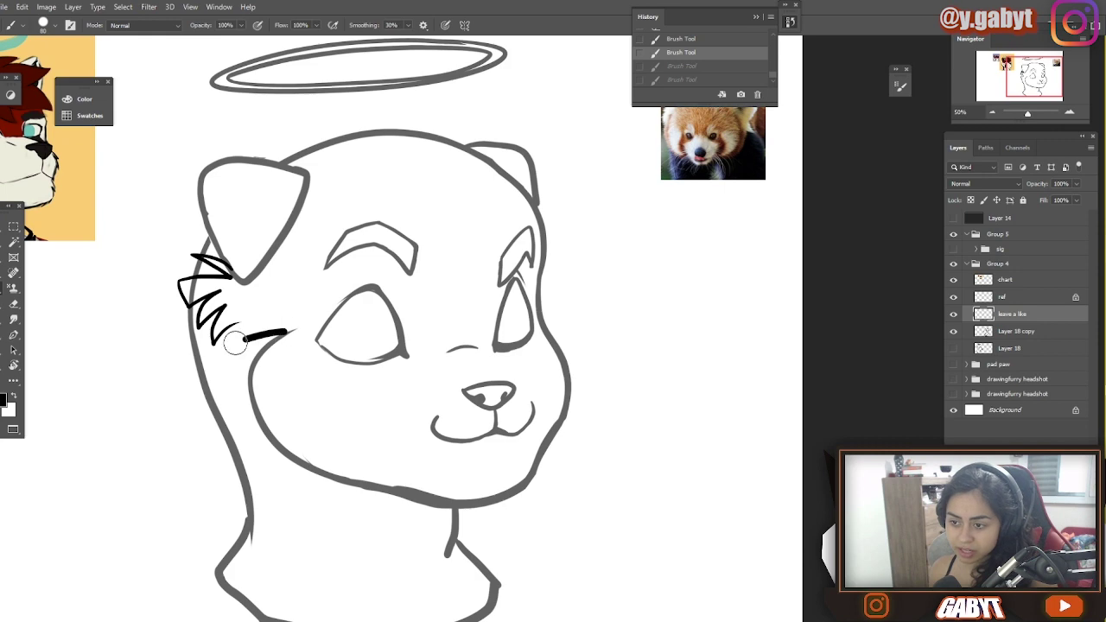
pyautogui.moveTo(235, 343)
pyautogui.mouseDown()
pyautogui.moveTo(265, 323)
pyautogui.moveTo(243, 381)
pyautogui.mouseUp()
pyautogui.hotkey('ctrl', 'z')
# - Examine the ear and cheek fur on the red panda reference photo
pyautogui.keyDown('ctrl'); pyautogui.click(643, 184); pyautogui.keyUp('ctrl')
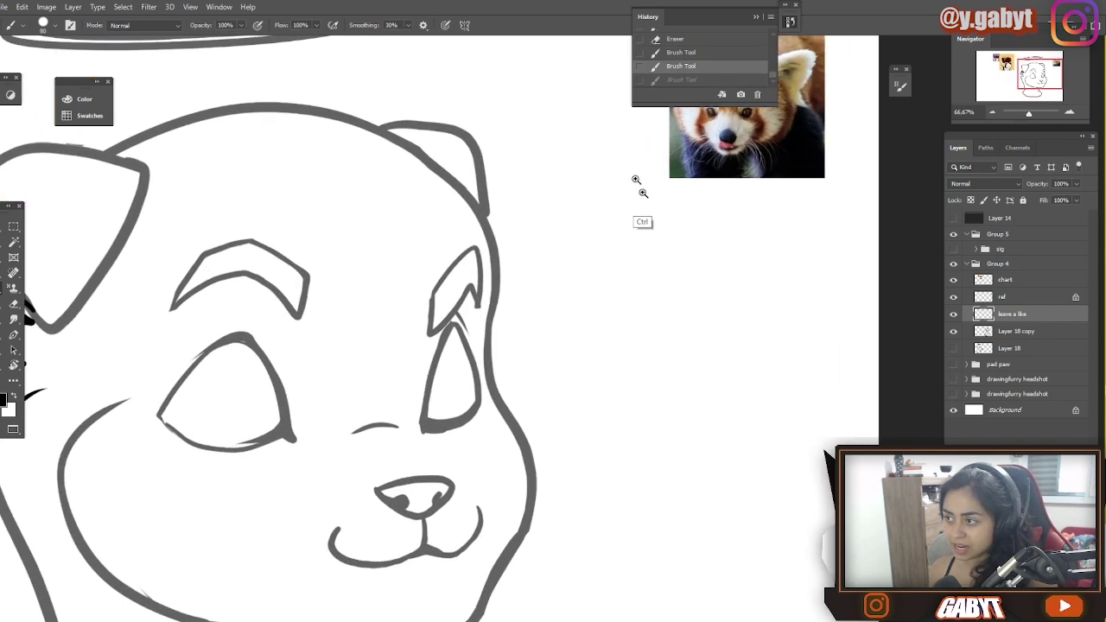
pyautogui.keyDown('ctrl'); pyautogui.click(642, 189); pyautogui.keyUp('ctrl')
pyautogui.keyDown('ctrl'); pyautogui.click(643, 189); pyautogui.keyUp('ctrl')
pyautogui.moveTo(671, 175); pyautogui.dragTo(455, 288)
pyautogui.moveTo(416, 348); pyautogui.dragTo(453, 272)
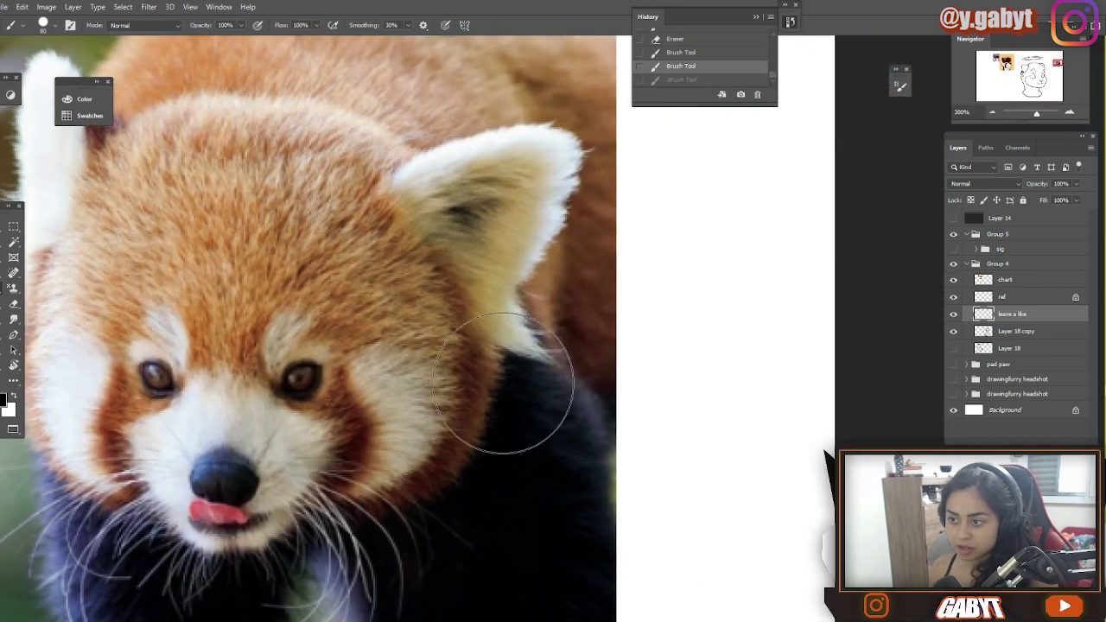
pyautogui.moveTo(492, 391); pyautogui.dragTo(429, 502)
pyautogui.hotkey('ctrl', 'z')
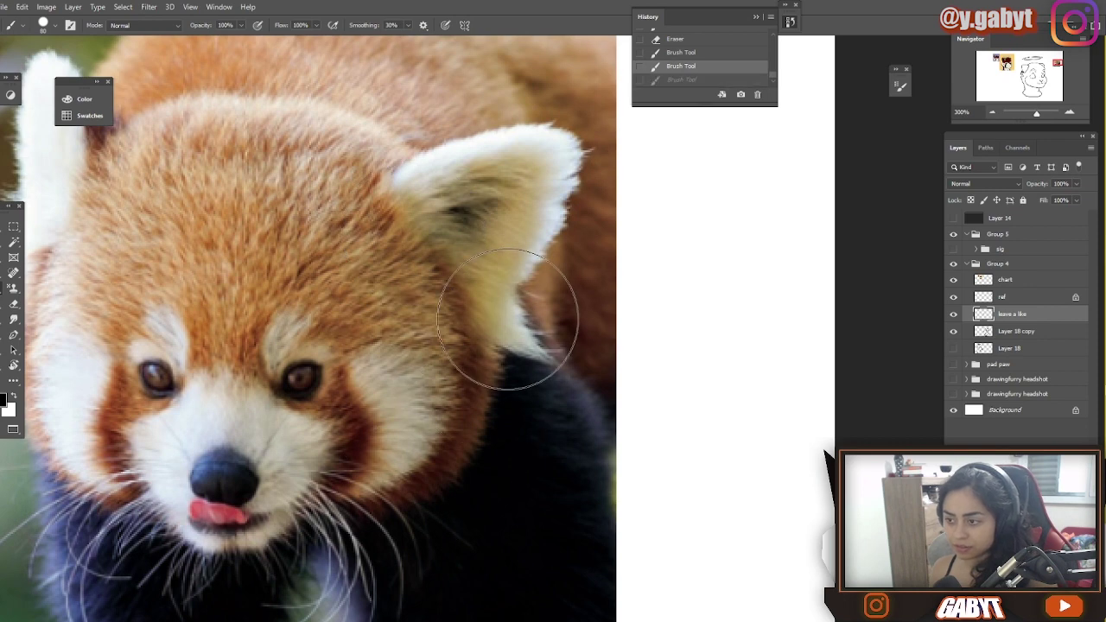
pyautogui.moveTo(507, 319); pyautogui.dragTo(677, 356)
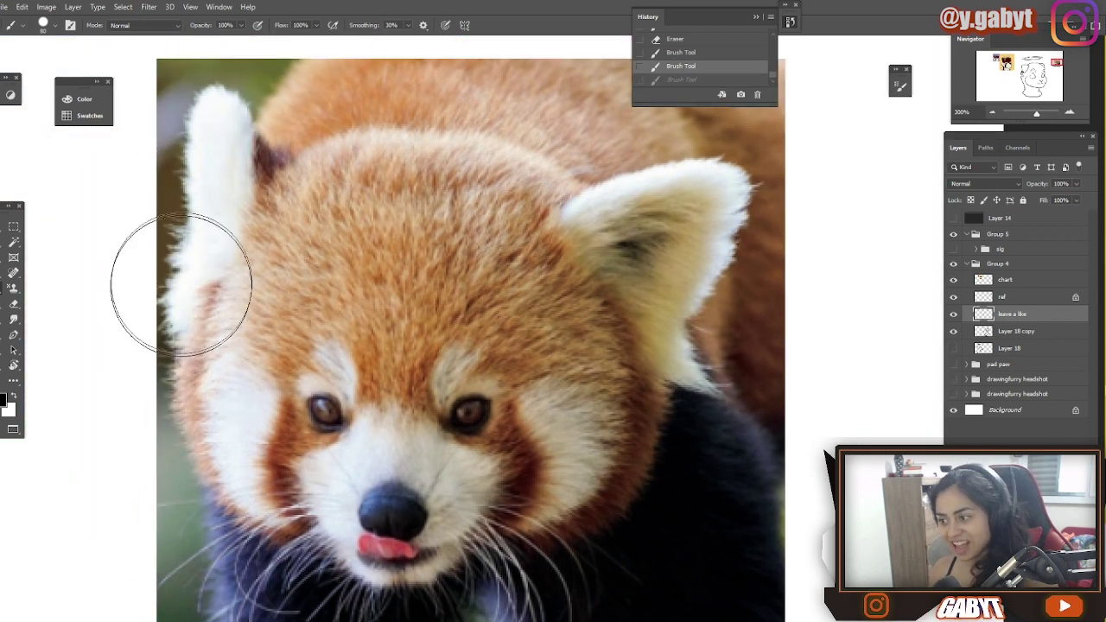
pyautogui.moveTo(178, 331); pyautogui.dragTo(763, 173)
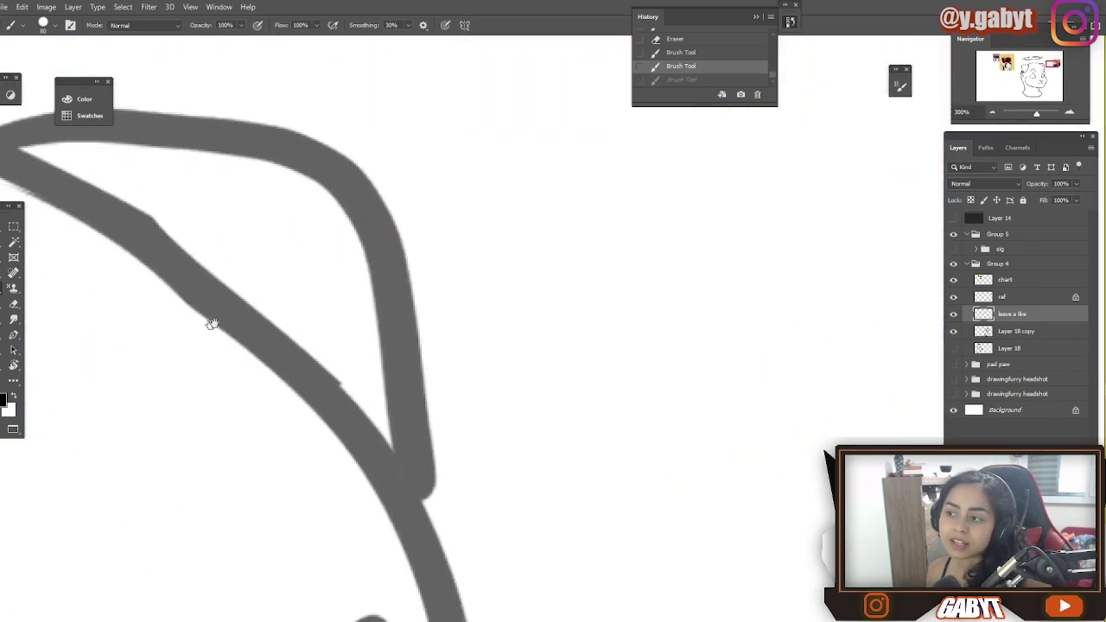
pyautogui.moveTo(212, 324); pyautogui.dragTo(583, 277)
pyautogui.moveTo(864, 129)
pyautogui.mouseDown()
pyautogui.moveTo(454, 243)
pyautogui.moveTo(326, 297)
pyautogui.mouseUp()
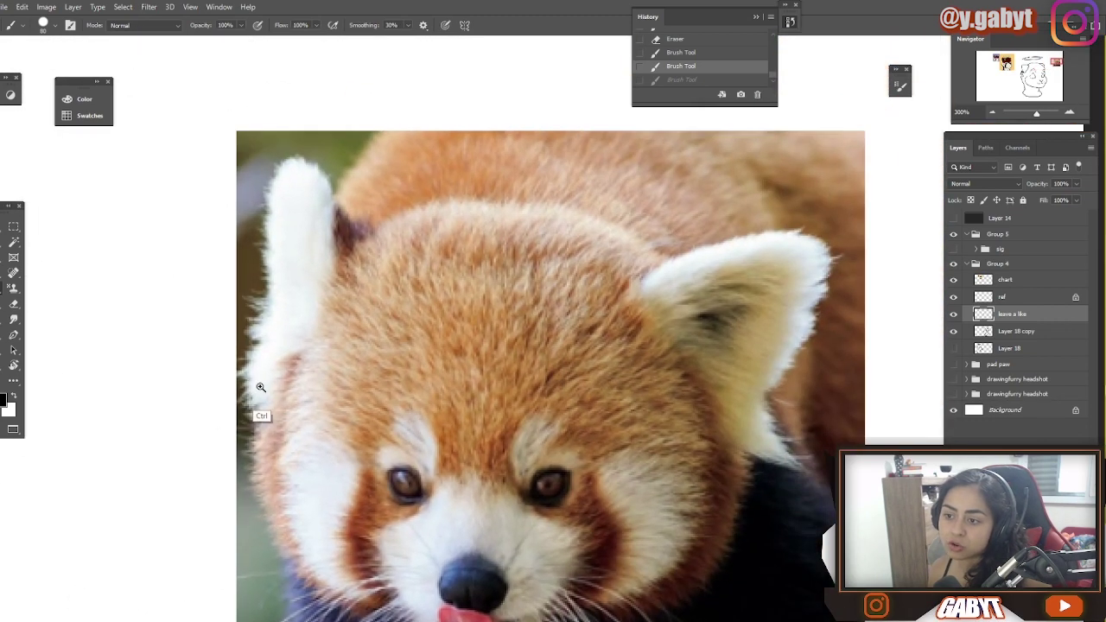
pyautogui.keyDown('ctrl'); pyautogui.click(260, 387); pyautogui.keyUp('ctrl')
pyautogui.keyDown('alt'); pyautogui.click(248, 373); pyautogui.keyUp('alt')
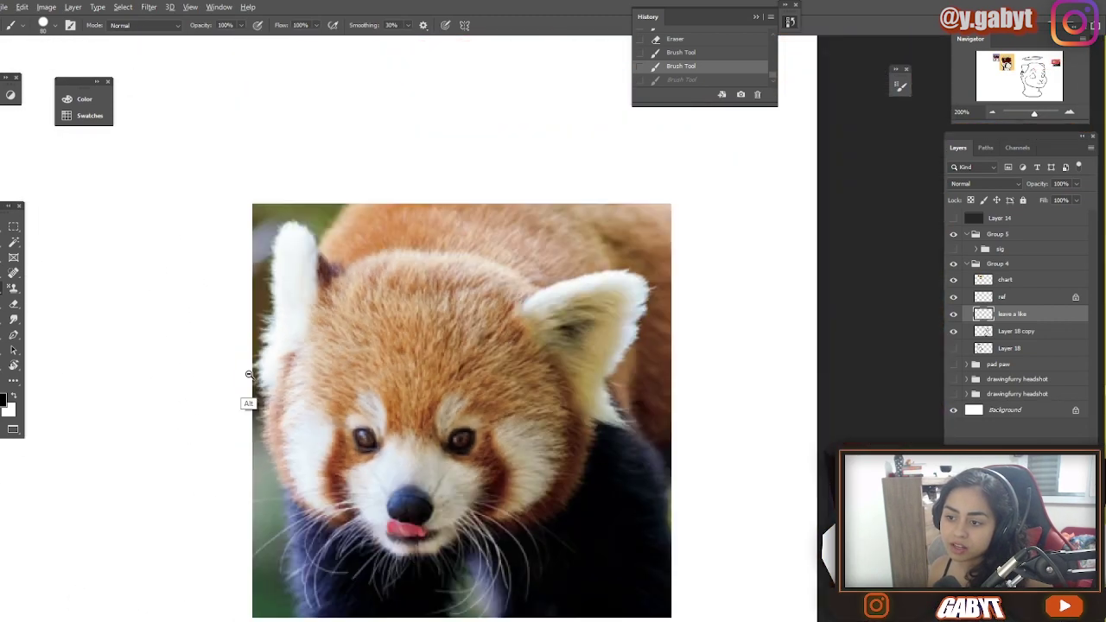
pyautogui.keyDown('alt'); pyautogui.click(248, 373); pyautogui.keyUp('alt')
pyautogui.moveTo(209, 403)
pyautogui.mouseDown()
pyautogui.moveTo(259, 337)
pyautogui.moveTo(517, 239)
pyautogui.mouseUp()
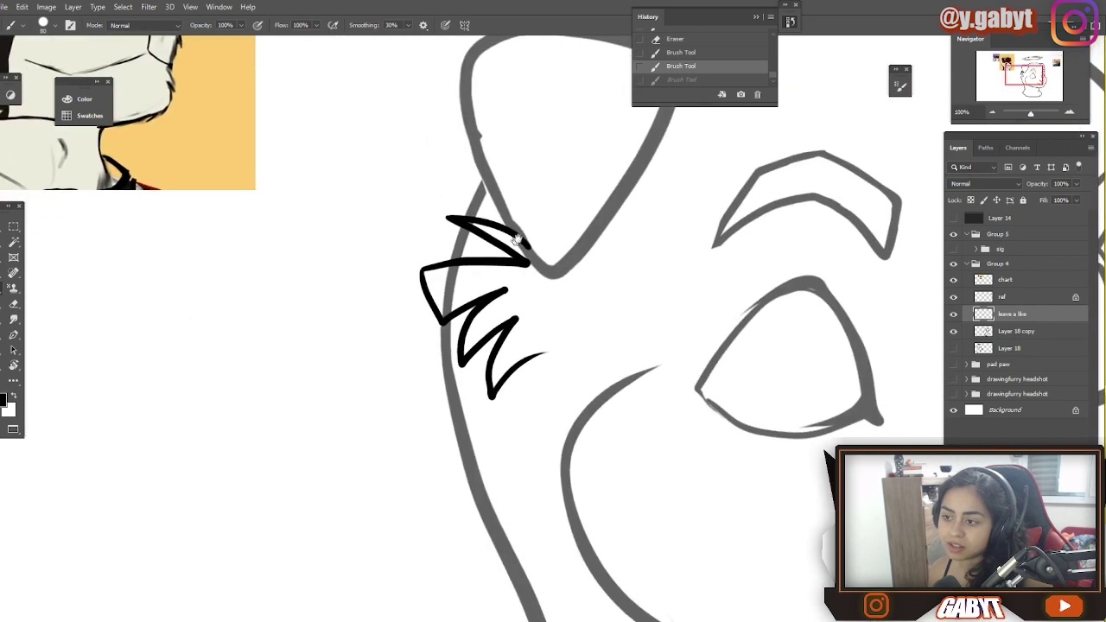
# - Try guide curves from the near-ear tufts down the cheek and across toward the eye, undoing each
pyautogui.hotkey('ctrl', '-')
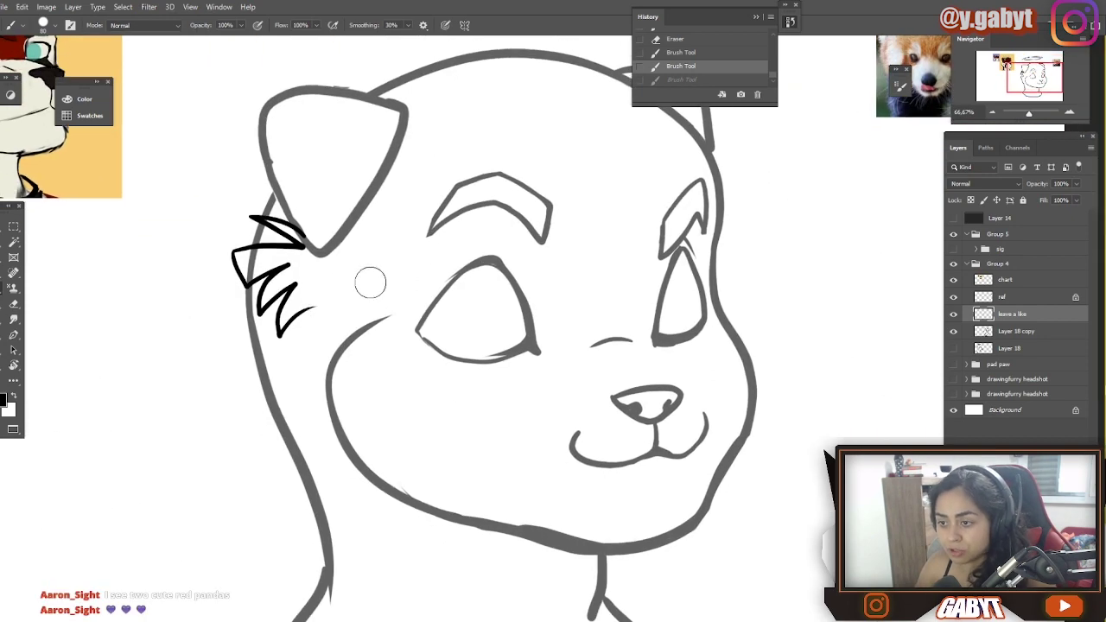
pyautogui.moveTo(298, 350); pyautogui.dragTo(403, 452)
pyautogui.hotkey('ctrl', 'z')
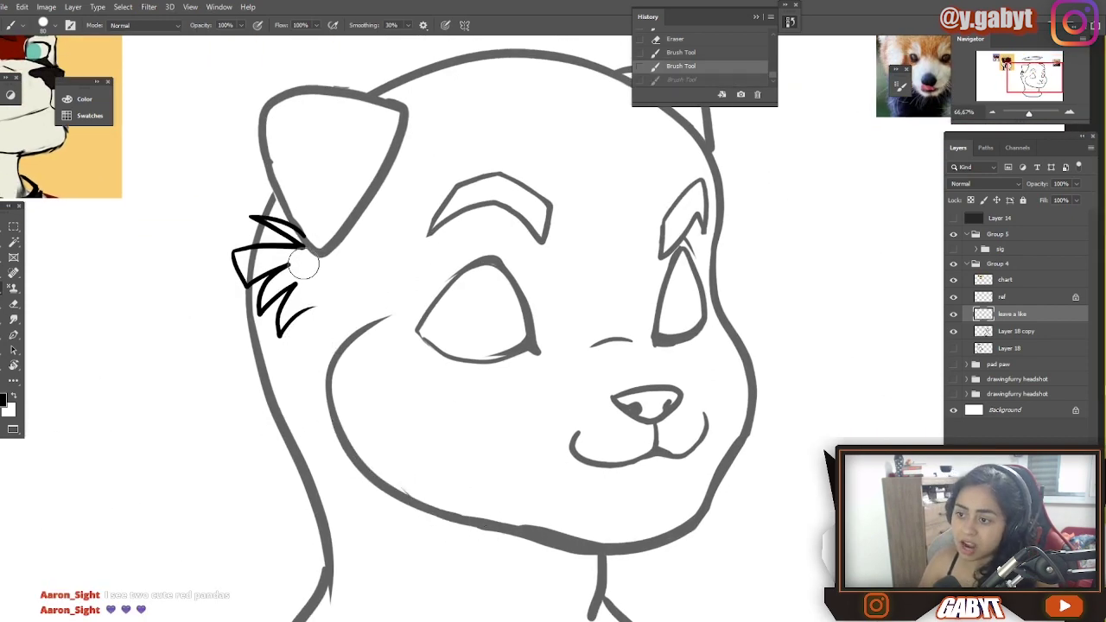
pyautogui.moveTo(304, 266)
pyautogui.mouseDown()
pyautogui.moveTo(259, 354)
pyautogui.moveTo(320, 246)
pyautogui.moveTo(498, 273)
pyautogui.mouseUp()
pyautogui.hotkey('ctrl', 'z')
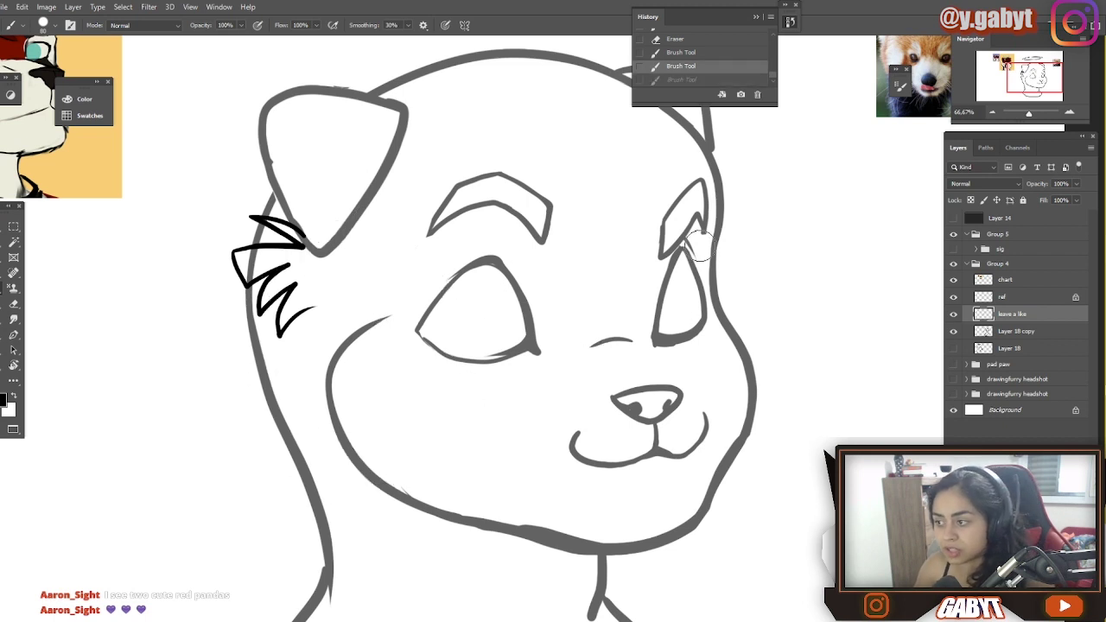
# - Try several curved tuft strokes between the lowest ear tuft and the cheek line, undoing each
pyautogui.moveTo(322, 298); pyautogui.dragTo(303, 394)
pyautogui.hotkey('ctrl', 'z')
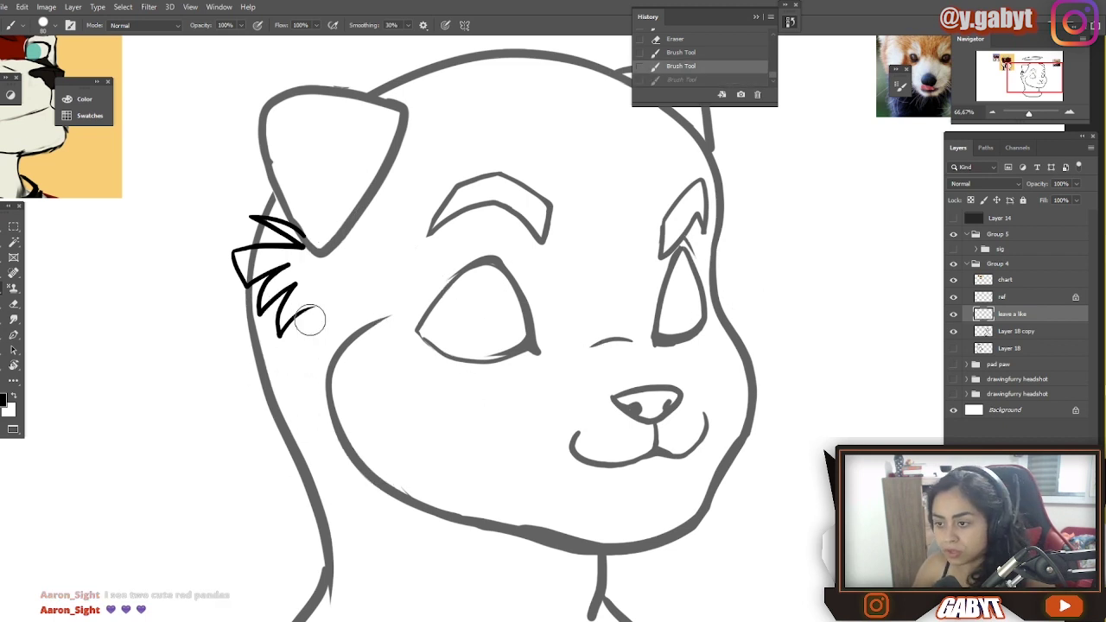
pyautogui.moveTo(320, 299); pyautogui.dragTo(306, 395)
pyautogui.hotkey('ctrl', 'z')
pyautogui.moveTo(359, 271); pyautogui.dragTo(290, 399)
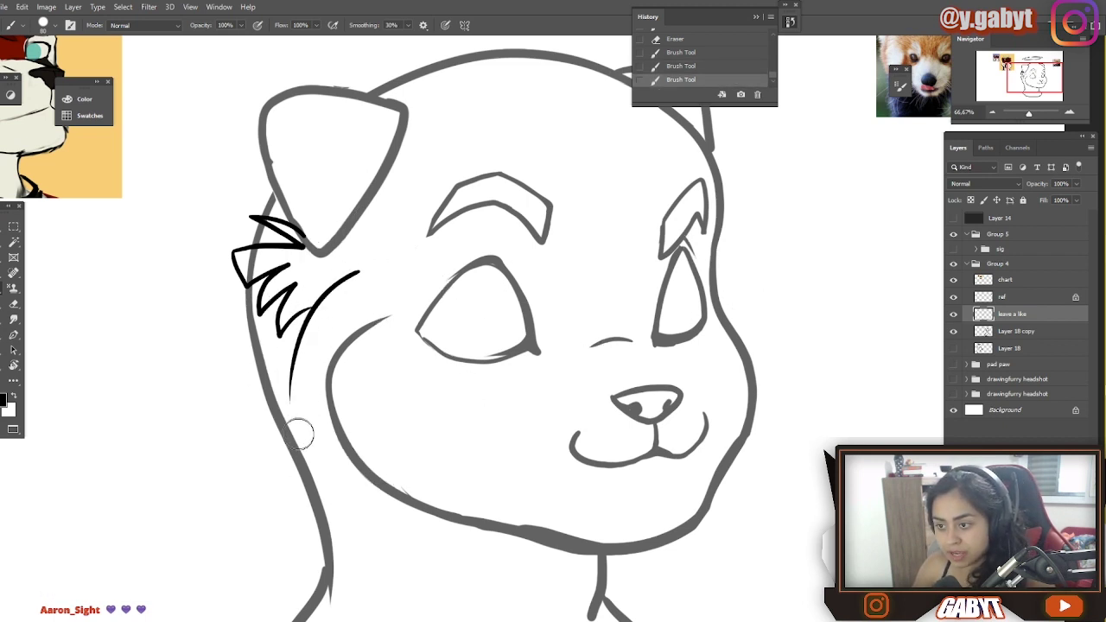
pyautogui.hotkey('ctrl', 'z')
pyautogui.moveTo(393, 299); pyautogui.dragTo(274, 388)
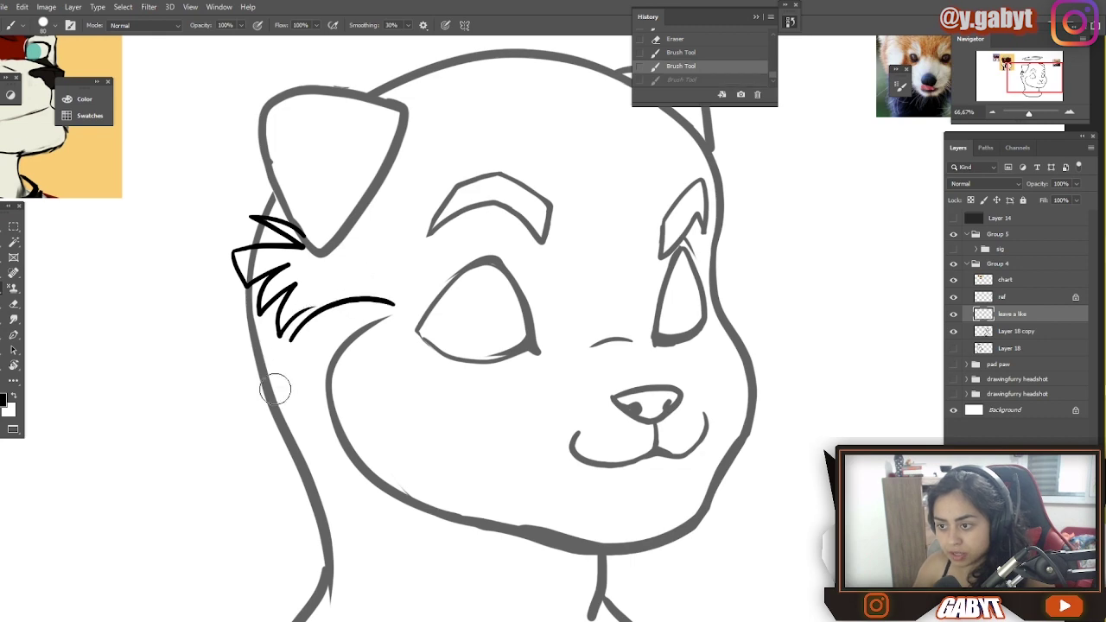
pyautogui.hotkey('ctrl', 'z')
pyautogui.hotkey('ctrl', 'z')
pyautogui.moveTo(368, 294)
pyautogui.mouseDown()
pyautogui.moveTo(281, 385)
pyautogui.moveTo(280, 411)
pyautogui.mouseUp()
pyautogui.hotkey('ctrl', 'z')
# - Draw the upper edge of a large cheek tuft, curving from above the cheek line down to the back outline, and join it to the ear tufts
pyautogui.moveTo(367, 295)
pyautogui.mouseDown()
pyautogui.moveTo(253, 426)
pyautogui.moveTo(266, 394)
pyautogui.mouseUp()
pyautogui.hotkey('ctrl', 'z')
pyautogui.moveTo(319, 308); pyautogui.dragTo(280, 334)
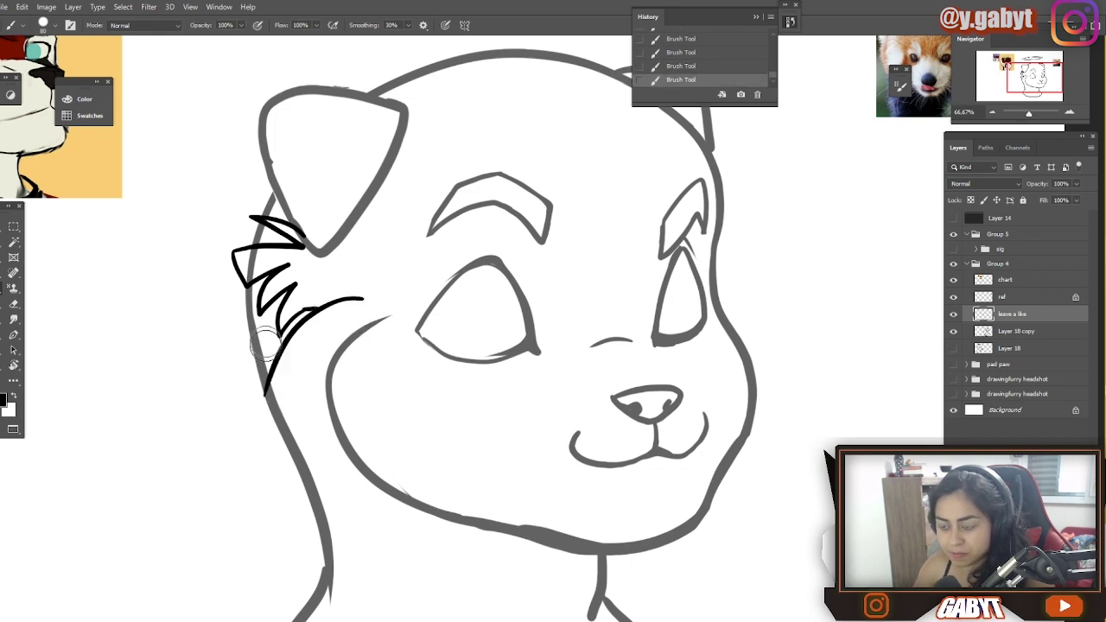
# - Try a long thick curve from the large cheek tuft's tip sweeping under the jaw to the neck, undoing the attempts
pyautogui.moveTo(605, 259)
pyautogui.mouseDown()
pyautogui.moveTo(150, 468)
pyautogui.moveTo(537, 209)
pyautogui.mouseUp()
pyautogui.hotkey('ctrl', 'z')
pyautogui.moveTo(204, 324); pyautogui.dragTo(190, 361)
pyautogui.hotkey('ctrl', 'z')
pyautogui.moveTo(215, 298); pyautogui.dragTo(192, 372)
pyautogui.moveTo(236, 391)
pyautogui.mouseDown()
pyautogui.moveTo(165, 411)
pyautogui.moveTo(353, 584)
pyautogui.moveTo(476, 547)
pyautogui.mouseUp()
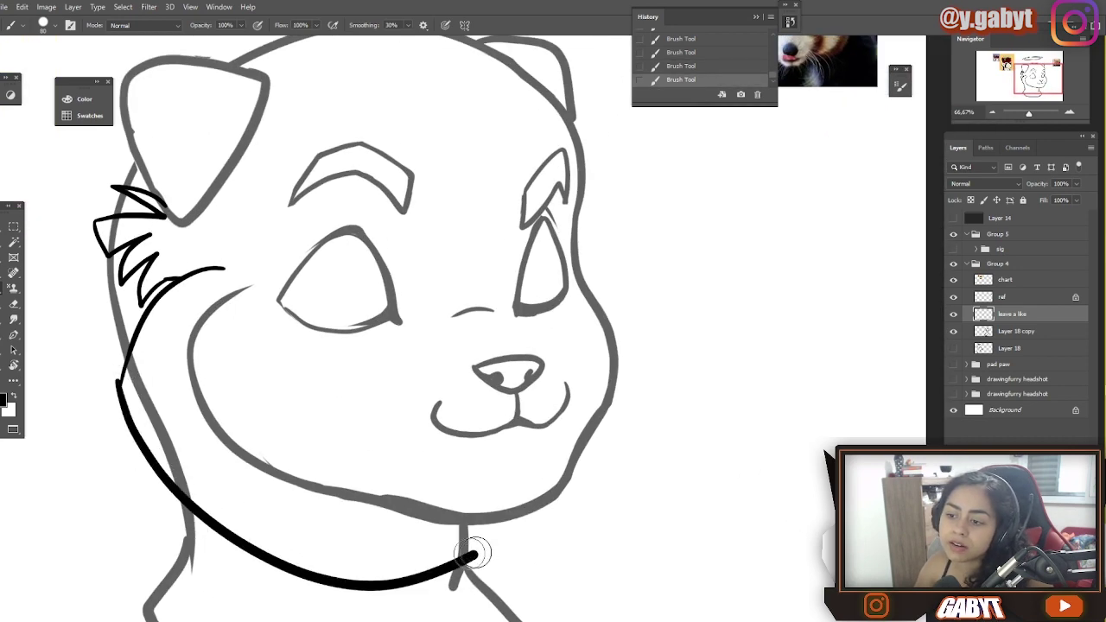
pyautogui.hotkey('ctrl', 'z')
pyautogui.moveTo(407, 523)
pyautogui.mouseDown()
pyautogui.moveTo(79, 399)
pyautogui.moveTo(187, 322)
pyautogui.mouseUp()
pyautogui.hotkey('ctrl', 'z')
pyautogui.hotkey('ctrl', 'z')
# - Draw the lower edge of the large cheek tuft, from its tip back up toward the cheek line
pyautogui.scroll(1, 112, 432)
pyautogui.moveTo(124, 367); pyautogui.dragTo(279, 216)
# - Try large tuft strokes across the middle of the cheek, undoing each
pyautogui.moveTo(364, 249); pyautogui.dragTo(315, 560)
pyautogui.moveTo(313, 553); pyautogui.dragTo(388, 316)
pyautogui.hotkey('ctrl', 'z')
pyautogui.moveTo(409, 551); pyautogui.dragTo(494, 339)
pyautogui.hotkey('ctrl', 'z')
pyautogui.hotkey('ctrl', 'z')
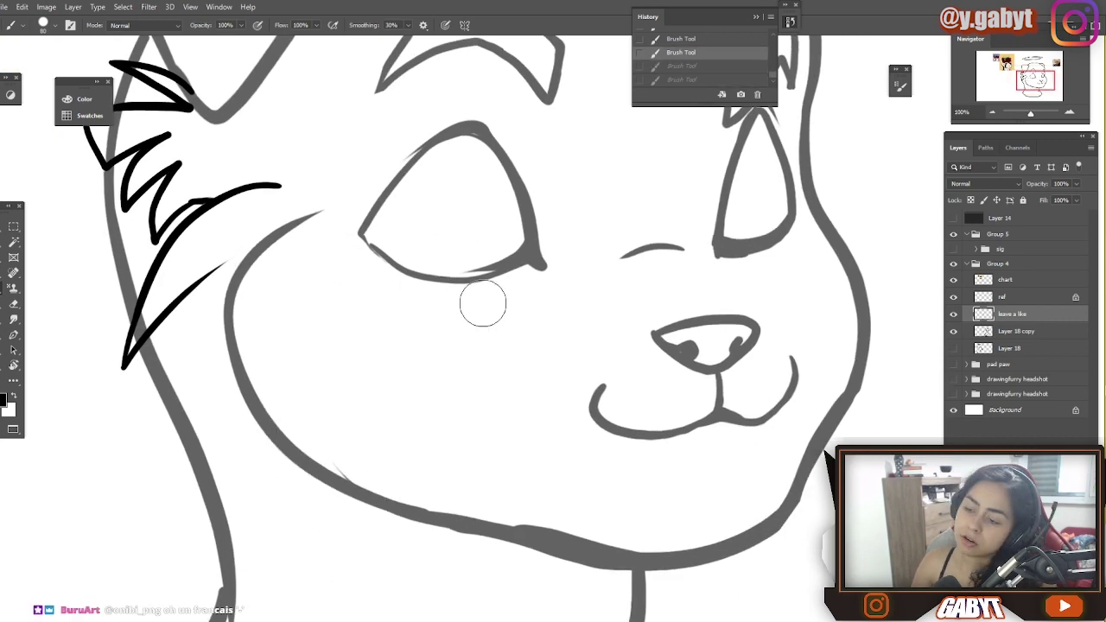
# - Draw example curved fur tufts with a broken base line on the blank canvas beside the far side of the face
pyautogui.moveTo(864, 164)
pyautogui.mouseDown()
pyautogui.moveTo(420, 183)
pyautogui.moveTo(449, 450)
pyautogui.mouseUp()
pyautogui.hotkey('ctrl', 'z')
pyautogui.moveTo(481, 125); pyautogui.dragTo(384, 494)
pyautogui.moveTo(373, 484)
pyautogui.mouseDown()
pyautogui.moveTo(371, 324)
pyautogui.moveTo(538, 193)
pyautogui.mouseUp()
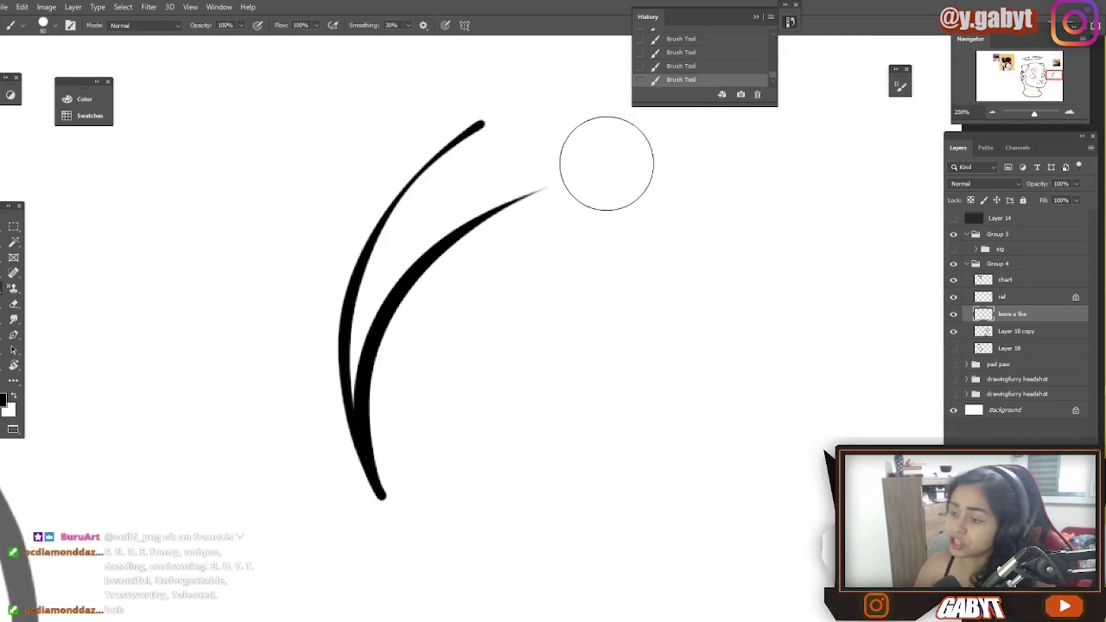
pyautogui.moveTo(480, 281); pyautogui.dragTo(313, 316)
pyautogui.moveTo(387, 209)
pyautogui.mouseDown()
pyautogui.moveTo(279, 388)
pyautogui.moveTo(308, 495)
pyautogui.mouseUp()
pyautogui.hotkey('ctrl', 'z')
pyautogui.moveTo(401, 198)
pyautogui.mouseDown()
pyautogui.moveTo(285, 471)
pyautogui.moveTo(644, 594)
pyautogui.mouseUp()
pyautogui.moveTo(378, 529)
pyautogui.mouseDown()
pyautogui.moveTo(295, 454)
pyautogui.moveTo(409, 258)
pyautogui.moveTo(296, 479)
pyautogui.moveTo(311, 461)
pyautogui.moveTo(325, 473)
pyautogui.moveTo(331, 519)
pyautogui.mouseUp()
# - Trim the example base line with the eraser and extend the row with narrow pointed tufts
pyautogui.press('e')
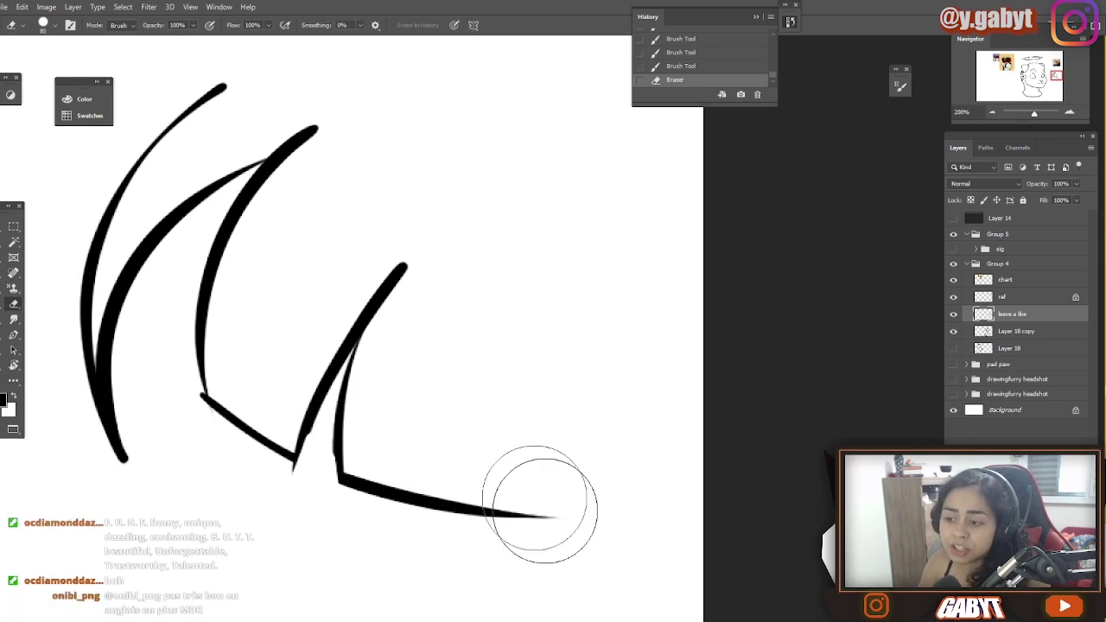
pyautogui.moveTo(544, 509)
pyautogui.mouseDown()
pyautogui.moveTo(461, 481)
pyautogui.moveTo(400, 546)
pyautogui.mouseUp()
pyautogui.press('b')
pyautogui.moveTo(389, 494); pyautogui.dragTo(518, 223)
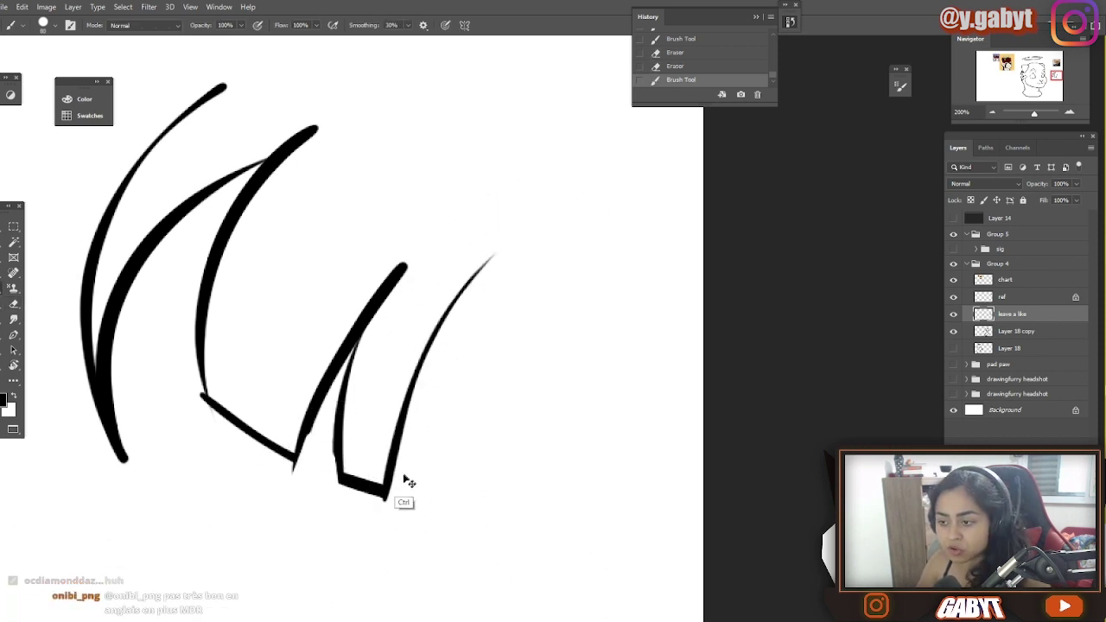
pyautogui.hotkey('ctrl', 'z')
pyautogui.moveTo(383, 499); pyautogui.dragTo(489, 232)
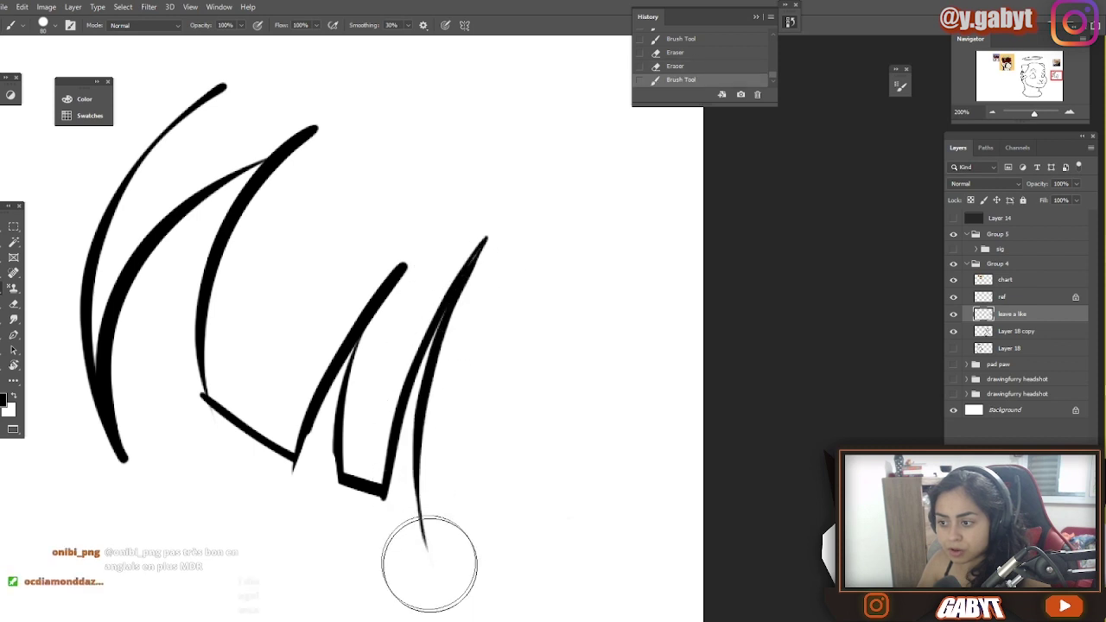
pyautogui.moveTo(421, 560); pyautogui.dragTo(558, 193)
pyautogui.hotkey('ctrl', 'z')
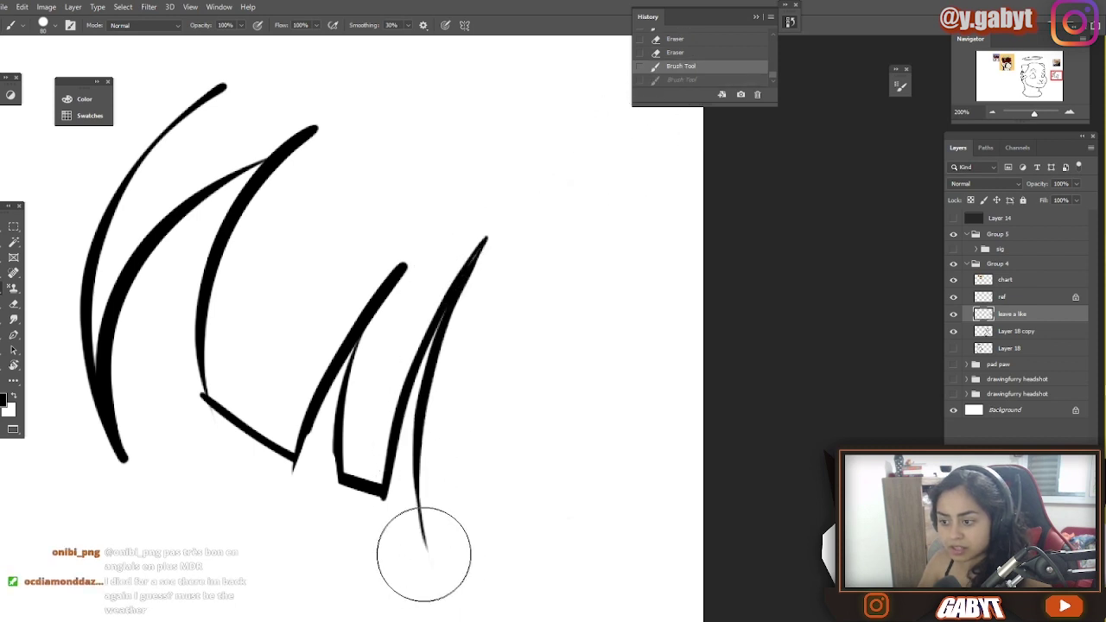
pyautogui.moveTo(424, 555); pyautogui.dragTo(524, 252)
# - Try a long thick curve between the head and the example tufts, and undo it
pyautogui.hotkey('ctrl', '-')
pyautogui.hotkey('ctrl', '-')
pyautogui.hotkey('ctrl', '+')
pyautogui.hotkey('ctrl', '+')
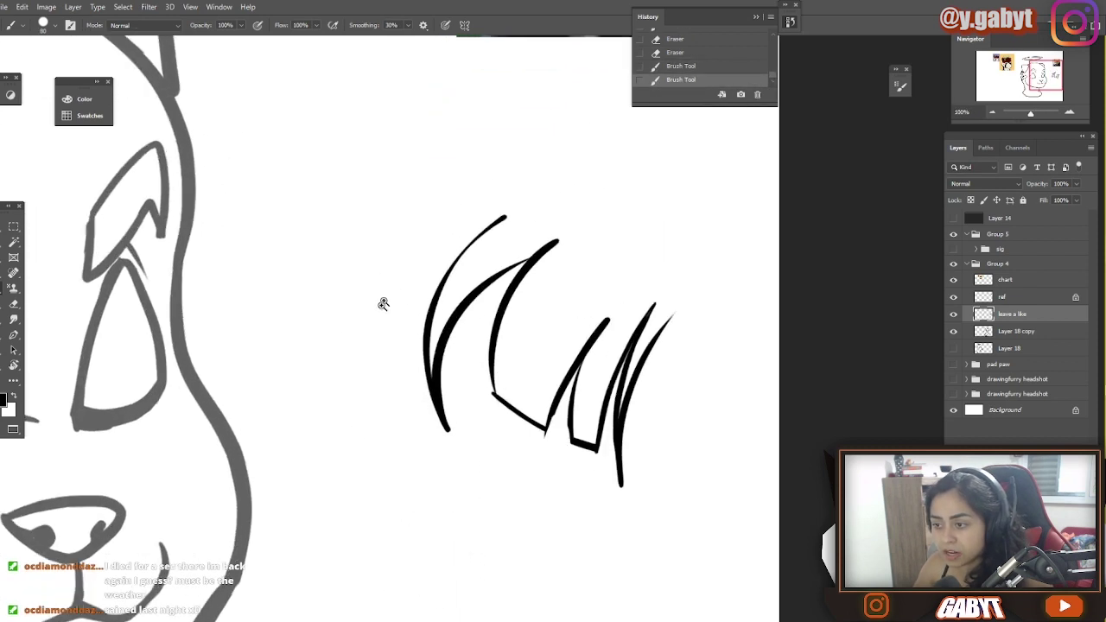
pyautogui.moveTo(460, 80); pyautogui.dragTo(333, 587)
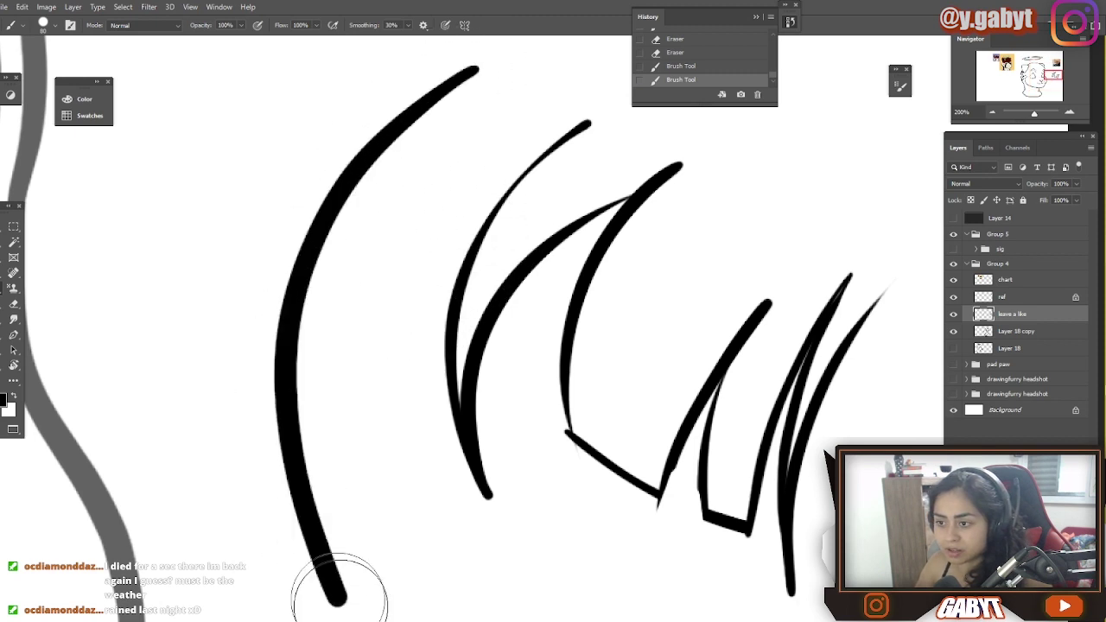
pyautogui.hotkey('ctrl', 'z')
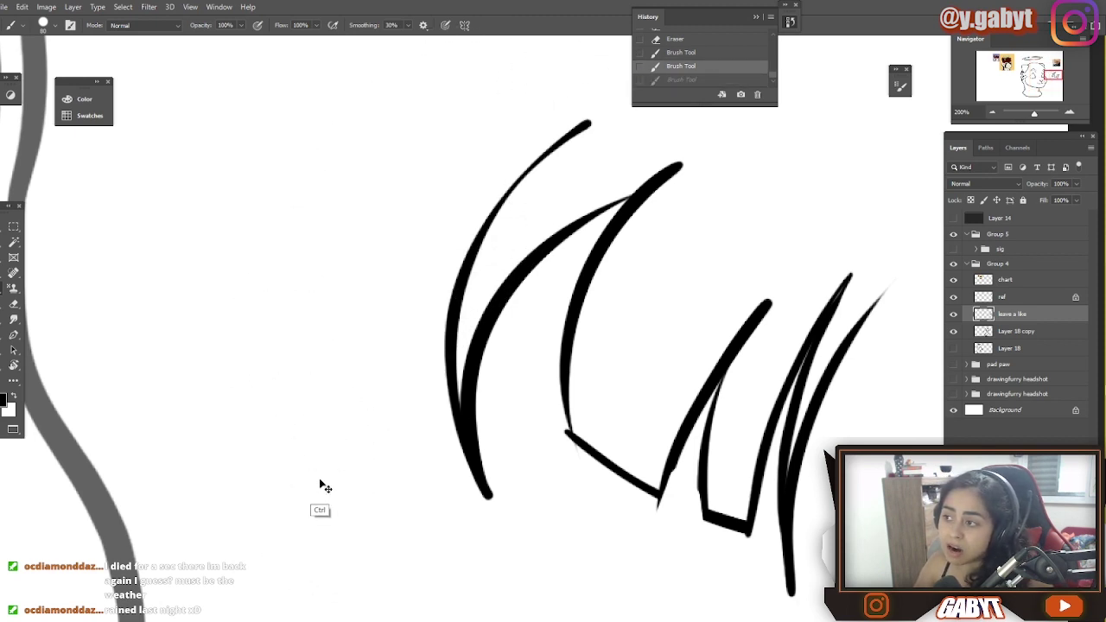
# - Add a long, thin tuft sweeping outward above the example tufts
pyautogui.moveTo(511, 187)
pyautogui.mouseDown()
pyautogui.moveTo(223, 302)
pyautogui.moveTo(198, 292)
pyautogui.mouseUp()
pyautogui.moveTo(473, 182); pyautogui.dragTo(405, 321)
pyautogui.hotkey('ctrl', 'z')
pyautogui.moveTo(474, 293)
pyautogui.mouseDown()
pyautogui.moveTo(222, 294)
pyautogui.moveTo(508, 214)
pyautogui.mouseUp()
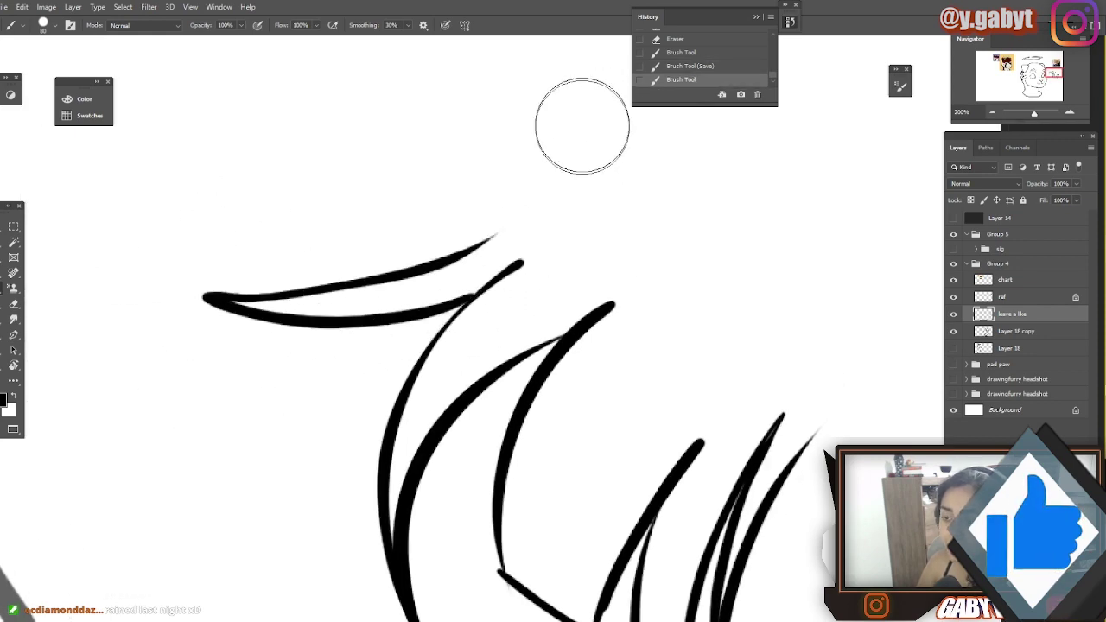
pyautogui.moveTo(493, 327); pyautogui.dragTo(407, 330)
# - Lasso the example tufts beside the face and delete them, undoing stray brush strokes
pyautogui.moveTo(201, 434); pyautogui.dragTo(519, 299)
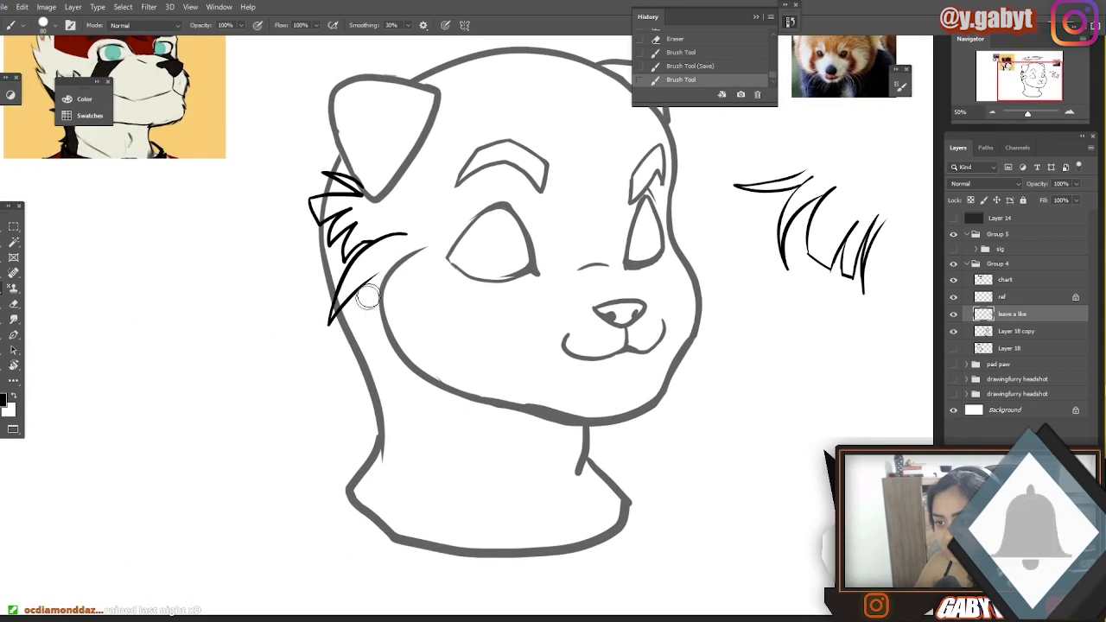
pyautogui.moveTo(441, 203); pyautogui.dragTo(354, 281)
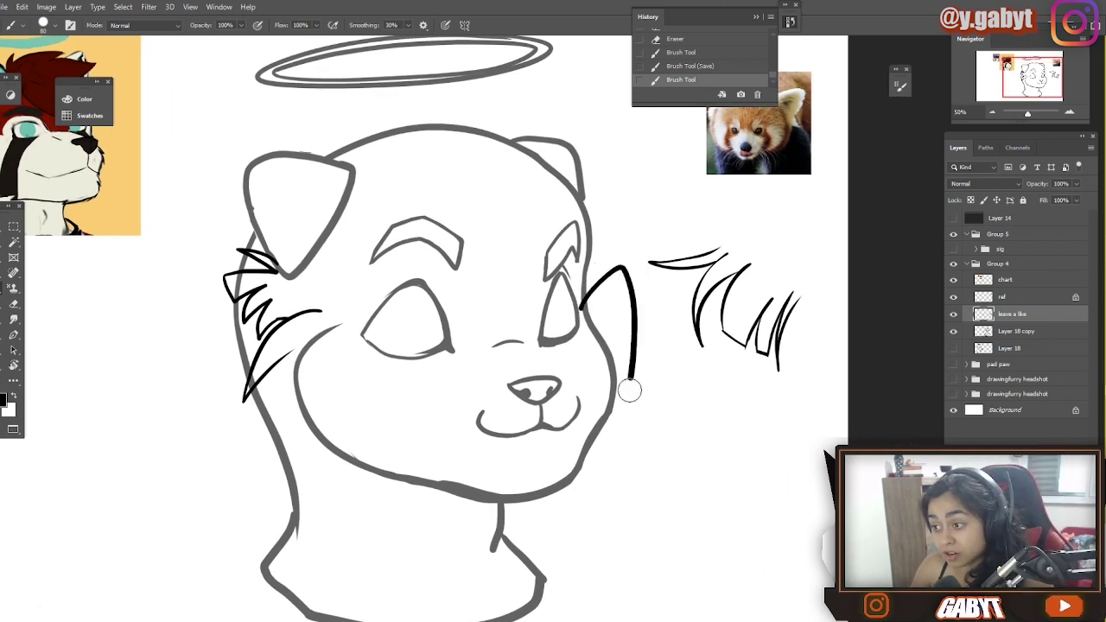
pyautogui.hotkey('ctrl', 'z')
pyautogui.press('l')
pyautogui.moveTo(768, 237); pyautogui.dragTo(688, 224)
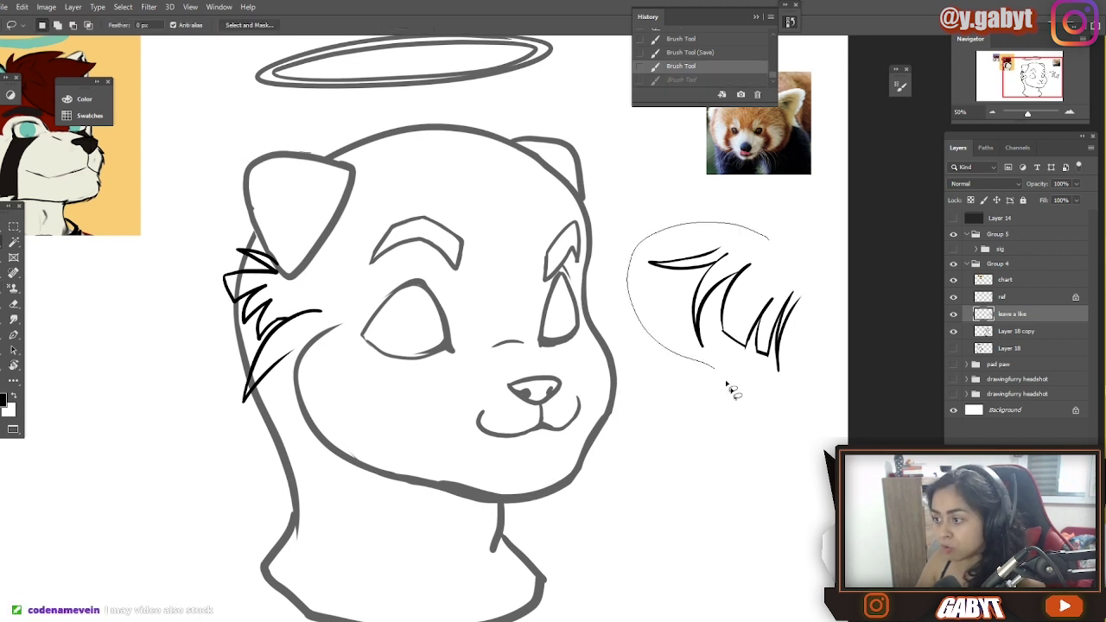
pyautogui.moveTo(730, 389); pyautogui.dragTo(814, 293)
pyautogui.hotkey('ctrl', 'z')
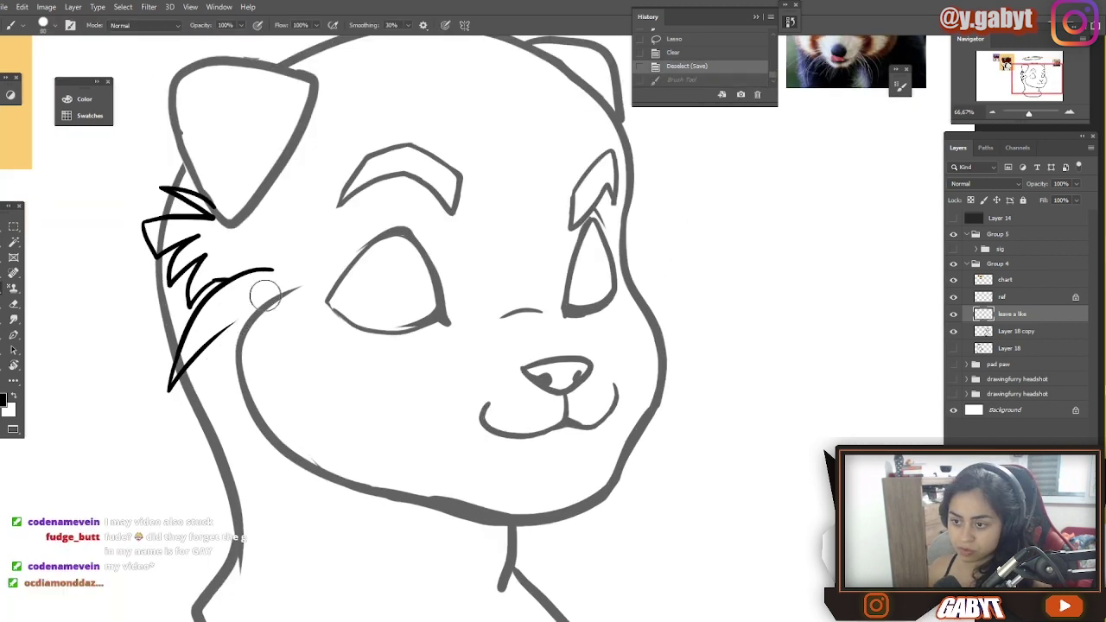
# - Draw pointed fluff tufts from the large cheek tuft down along the lower cheek, checking the red panda photo
pyautogui.moveTo(264, 298)
pyautogui.mouseDown()
pyautogui.moveTo(195, 416)
pyautogui.moveTo(285, 480)
pyautogui.mouseUp()
pyautogui.moveTo(292, 424)
pyautogui.mouseDown()
pyautogui.moveTo(304, 499)
pyautogui.moveTo(413, 525)
pyautogui.mouseUp()
pyautogui.moveTo(894, 226); pyautogui.dragTo(573, 462)
pyautogui.hotkey('ctrl', '+')
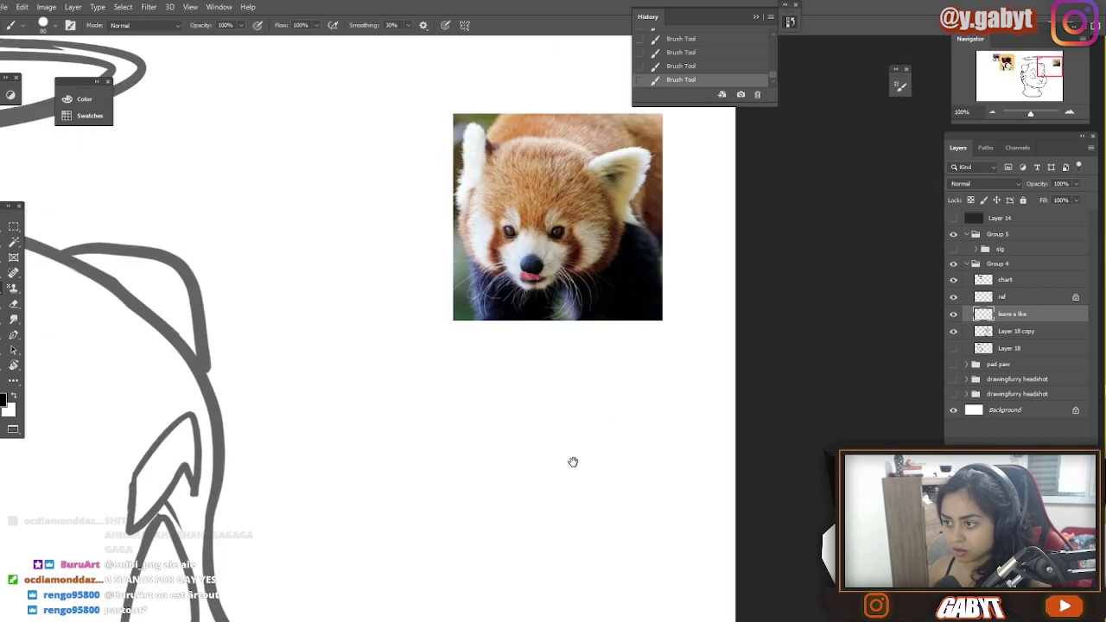
pyautogui.moveTo(250, 553); pyautogui.dragTo(894, 82)
# - Clean up the pointed lower-cheek tufts with the eraser and brush, and undo the thick stroke drawn across them
pyautogui.press('e')
pyautogui.moveTo(309, 419); pyautogui.dragTo(349, 271)
pyautogui.press('b')
pyautogui.moveTo(337, 296)
pyautogui.mouseDown()
pyautogui.moveTo(326, 395)
pyautogui.moveTo(370, 436)
pyautogui.mouseUp()
pyautogui.press('e')
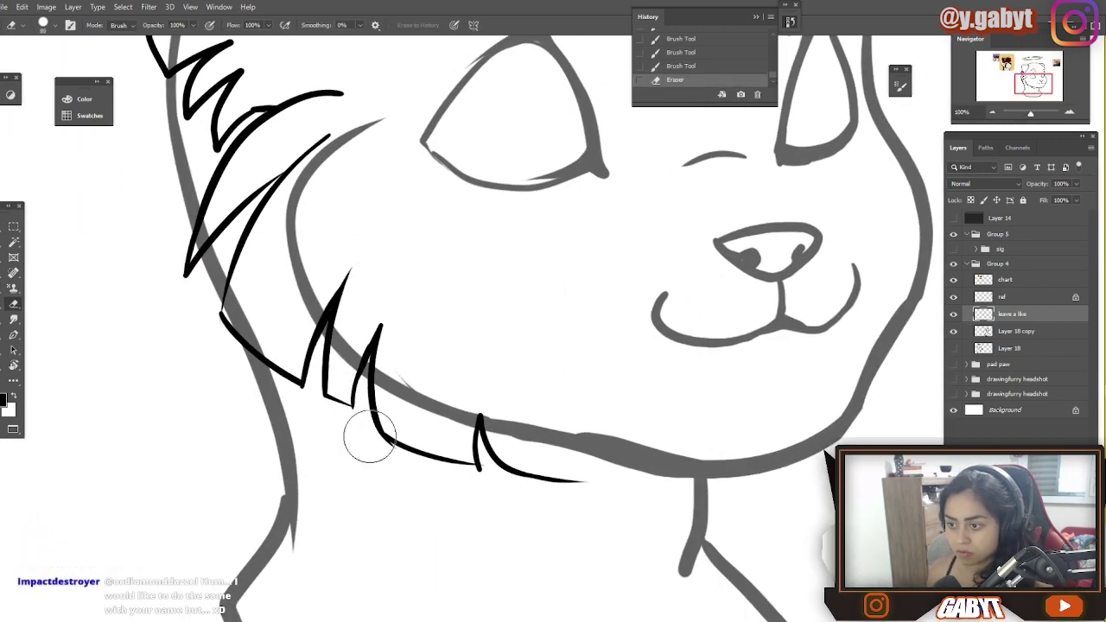
pyautogui.click(370, 440)
pyautogui.moveTo(462, 492); pyautogui.dragTo(484, 496)
pyautogui.press('b')
pyautogui.scroll(-3, 527, 474)
pyautogui.scroll(2, 541, 464)
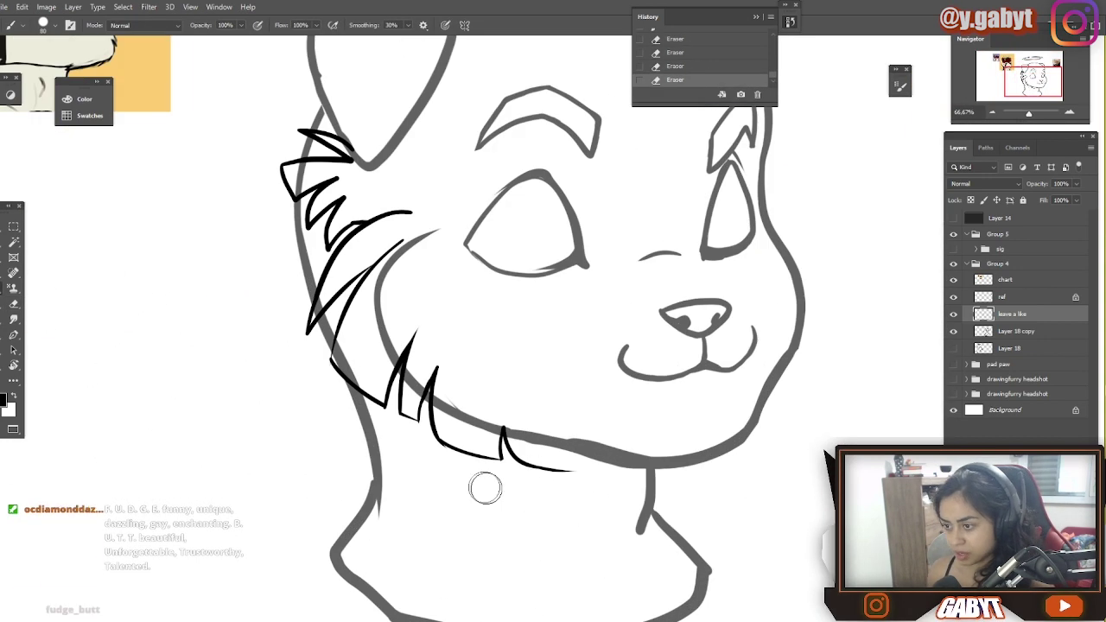
pyautogui.keyDown('ctrl'); pyautogui.click(395, 417); pyautogui.keyUp('ctrl')
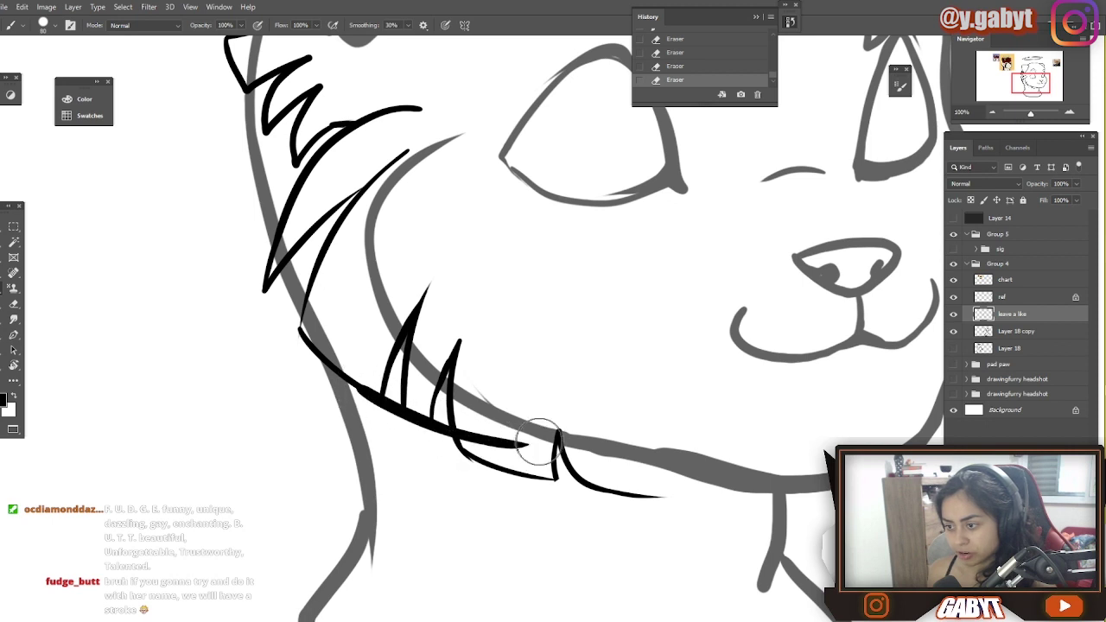
pyautogui.hotkey('ctrl', 'z')
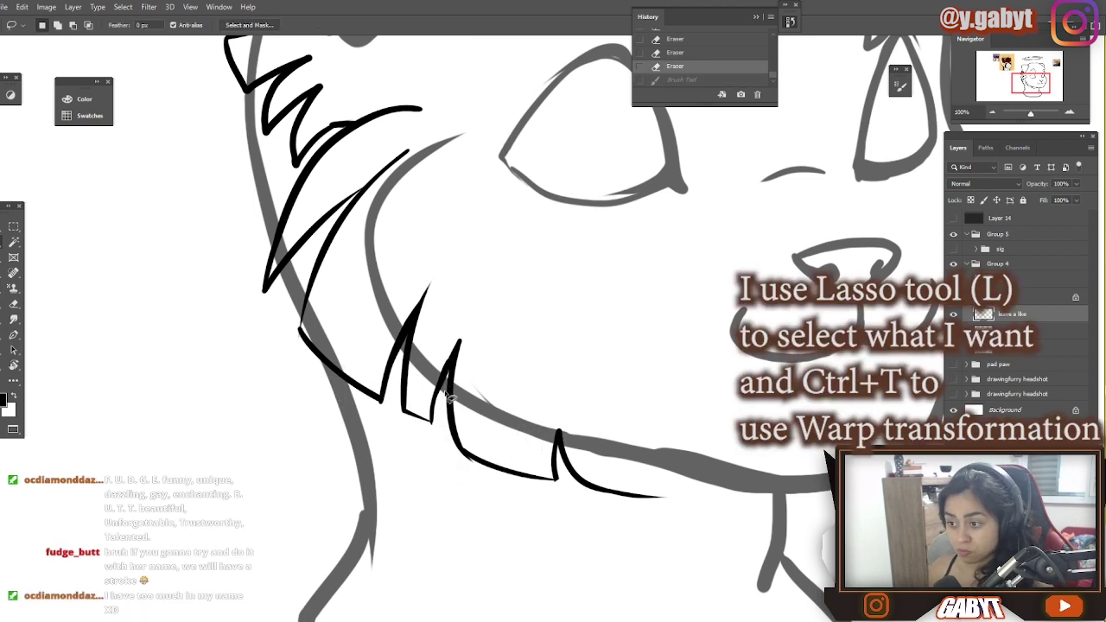
# - Lasso the upper group of lower-cheek tufts and warp it outward from the face, then deselect
pyautogui.moveTo(386, 221); pyautogui.dragTo(368, 204)
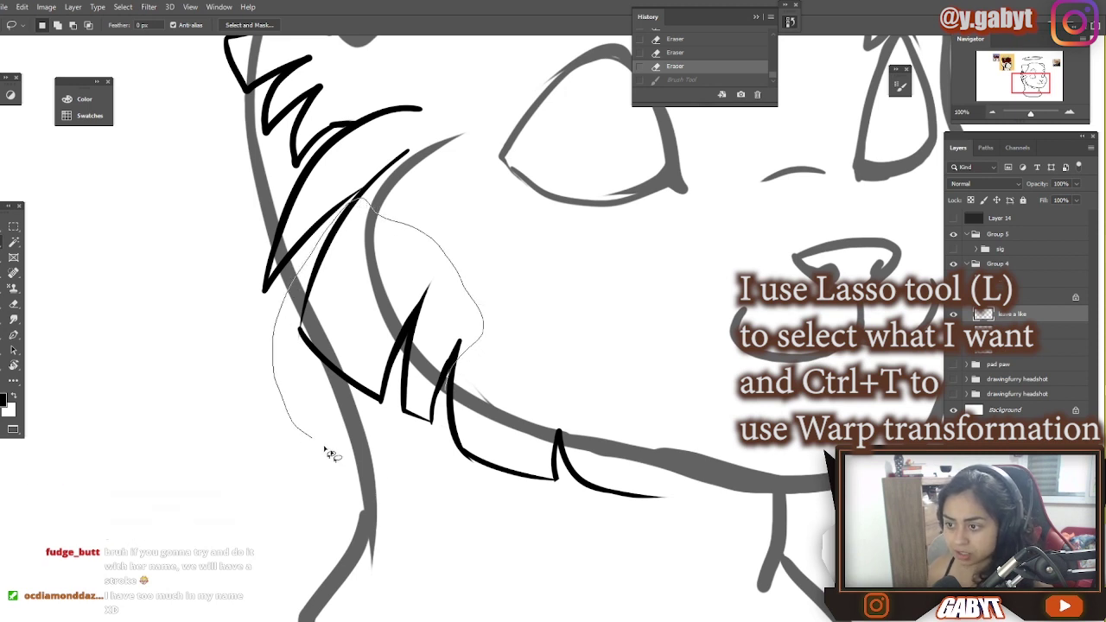
pyautogui.moveTo(444, 419); pyautogui.dragTo(445, 423)
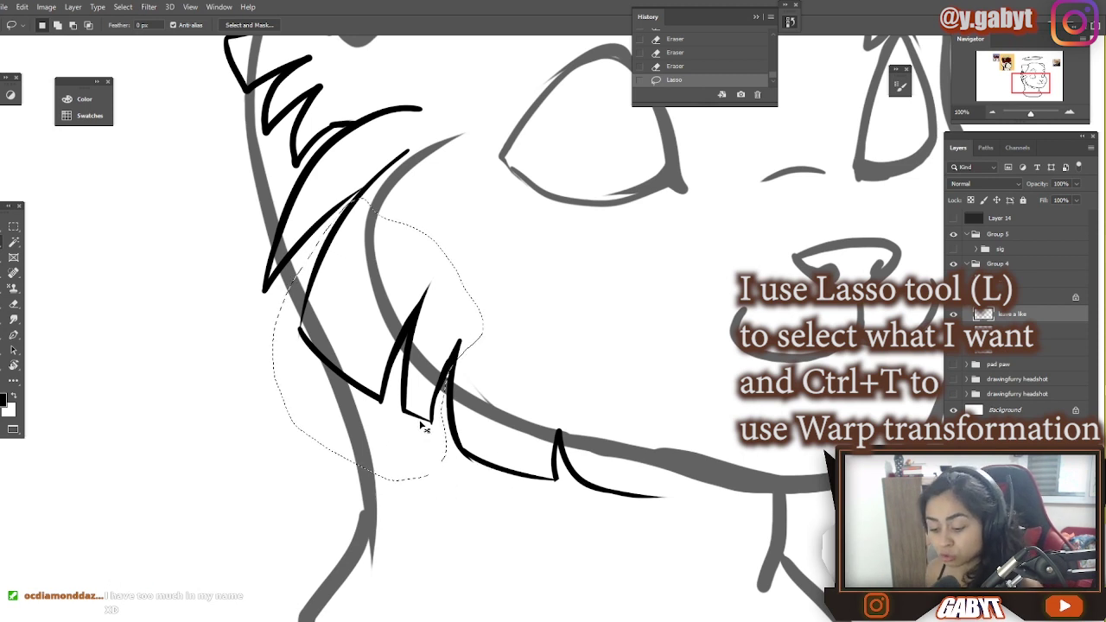
pyautogui.hotkey('ctrl', 't')
pyautogui.rightClick(417, 307)
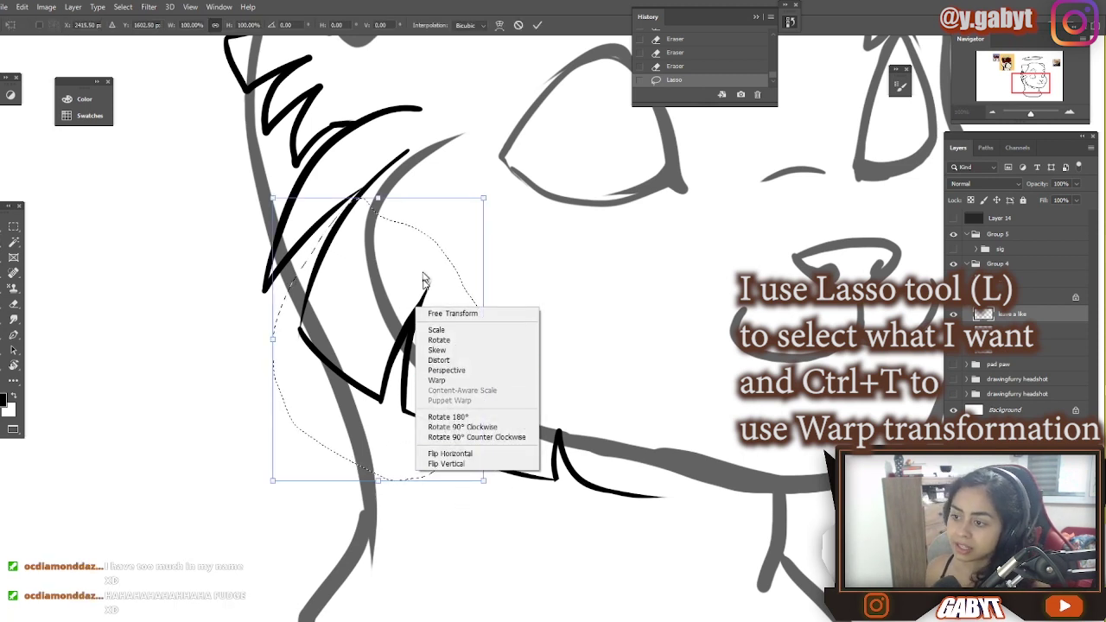
pyautogui.click(450, 385)
pyautogui.moveTo(321, 371); pyautogui.dragTo(301, 398)
pyautogui.moveTo(264, 400)
pyautogui.mouseDown()
pyautogui.moveTo(267, 343)
pyautogui.moveTo(223, 319)
pyautogui.mouseUp()
pyautogui.press('Return')
pyautogui.hotkey('ctrl', 'd')
# - Add thin, pointed fur strokes inside the large cheek tufts below the near ear, undoing misplaced strokes
pyautogui.press('b')
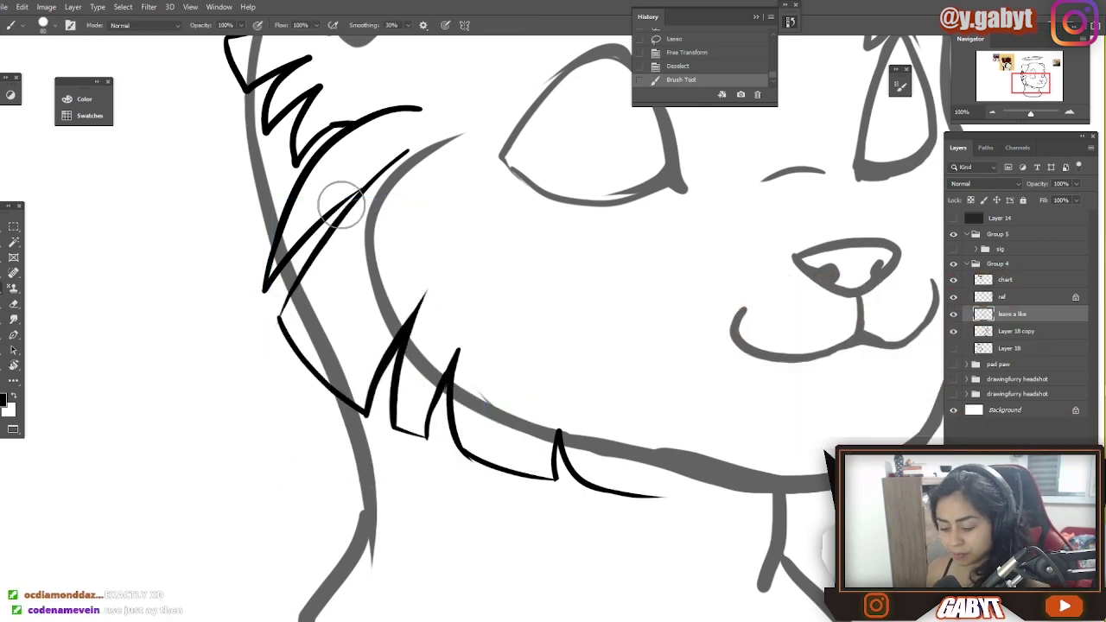
pyautogui.moveTo(342, 205); pyautogui.dragTo(357, 193)
pyautogui.moveTo(357, 193); pyautogui.dragTo(336, 216)
pyautogui.scroll(-1, 293, 311)
pyautogui.moveTo(352, 261)
pyautogui.mouseDown()
pyautogui.moveTo(311, 353)
pyautogui.moveTo(389, 366)
pyautogui.mouseUp()
pyautogui.scroll(-2, 335, 380)
pyautogui.scroll(3, 372, 380)
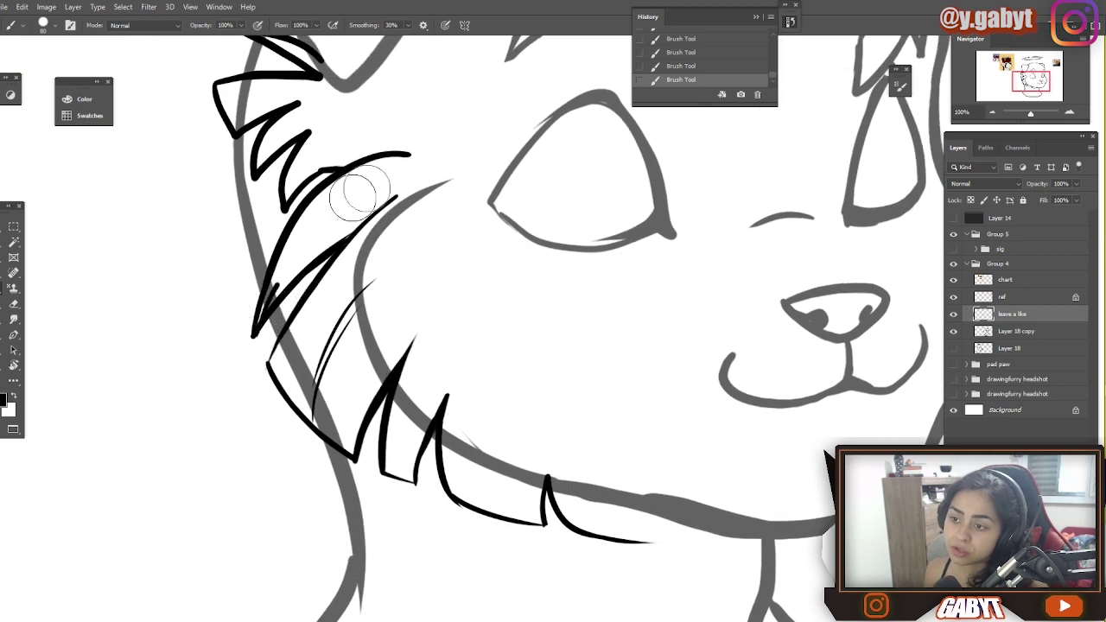
pyautogui.hotkey('ctrl', 'z')
pyautogui.moveTo(257, 324)
pyautogui.mouseDown()
pyautogui.moveTo(380, 199)
pyautogui.moveTo(461, 290)
pyautogui.mouseUp()
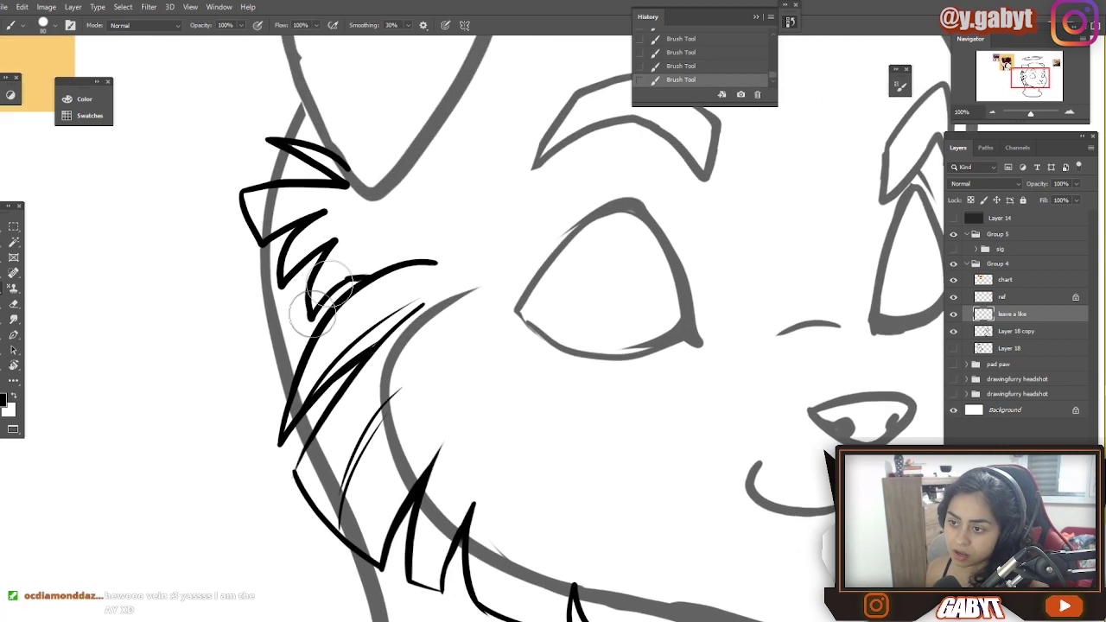
pyautogui.moveTo(303, 314); pyautogui.dragTo(126, 171)
pyautogui.hotkey('ctrl', 'z')
# - Add small zigzag tufts under the jaw and join them to the chin line with a tapering stroke
pyautogui.moveTo(186, 212); pyautogui.dragTo(116, 333)
pyautogui.moveTo(311, 387); pyautogui.dragTo(197, 354)
pyautogui.press('e')
pyautogui.press('b')
pyautogui.moveTo(351, 461)
pyautogui.mouseDown()
pyautogui.moveTo(302, 445)
pyautogui.moveTo(303, 466)
pyautogui.mouseUp()
pyautogui.moveTo(303, 466); pyautogui.dragTo(412, 448)
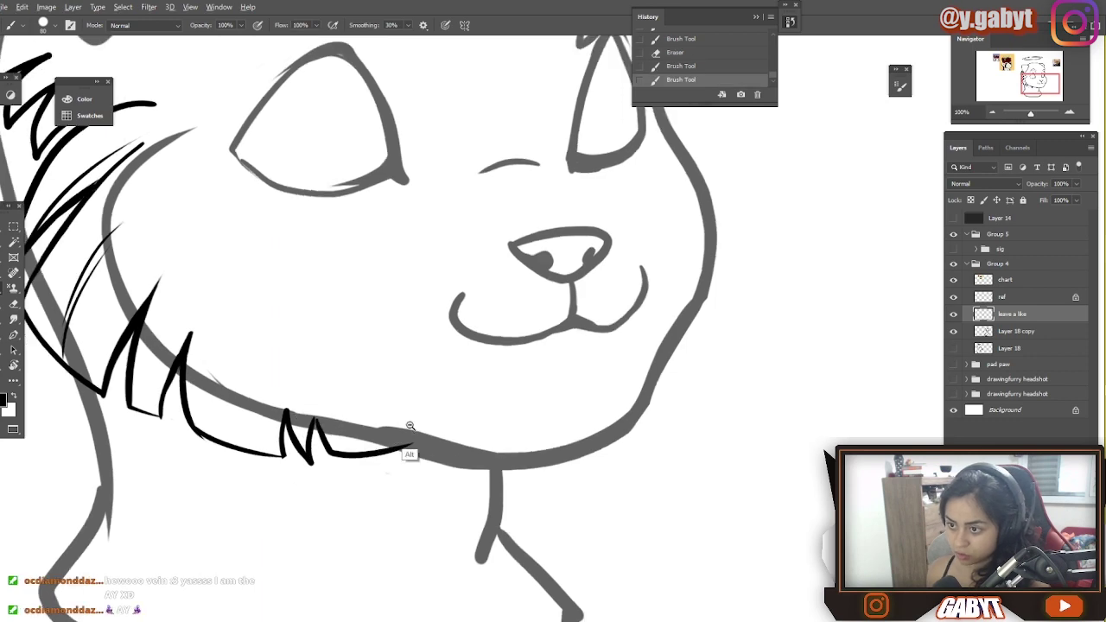
# - Try curved strokes near the chin and beside the red panda photo, and undo them
pyautogui.scroll(-1, 409, 439)
pyautogui.moveTo(484, 233)
pyautogui.mouseDown()
pyautogui.moveTo(484, 324)
pyautogui.moveTo(498, 351)
pyautogui.mouseUp()
pyautogui.moveTo(524, 507); pyautogui.dragTo(518, 521)
pyautogui.hotkey('ctrl', 'z')
pyautogui.moveTo(596, 182); pyautogui.dragTo(484, 360)
pyautogui.moveTo(563, 237); pyautogui.dragTo(563, 308)
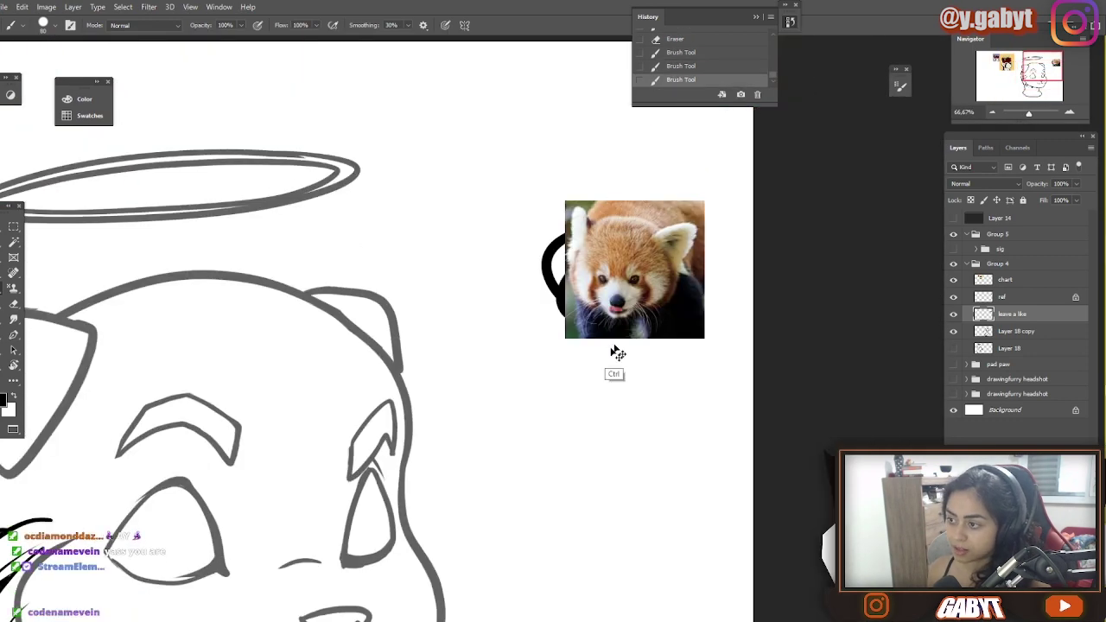
pyautogui.hotkey('ctrl', 'z')
# - Draw pointed fluff tufts along the far cheek from beside the far eye down to the jaw, undoing misplaced strokes
pyautogui.moveTo(389, 518); pyautogui.dragTo(564, 301)
pyautogui.moveTo(203, 266); pyautogui.dragTo(197, 467)
pyautogui.hotkey('ctrl', 'z')
pyautogui.moveTo(610, 278); pyautogui.dragTo(635, 358)
pyautogui.moveTo(603, 307); pyautogui.dragTo(610, 351)
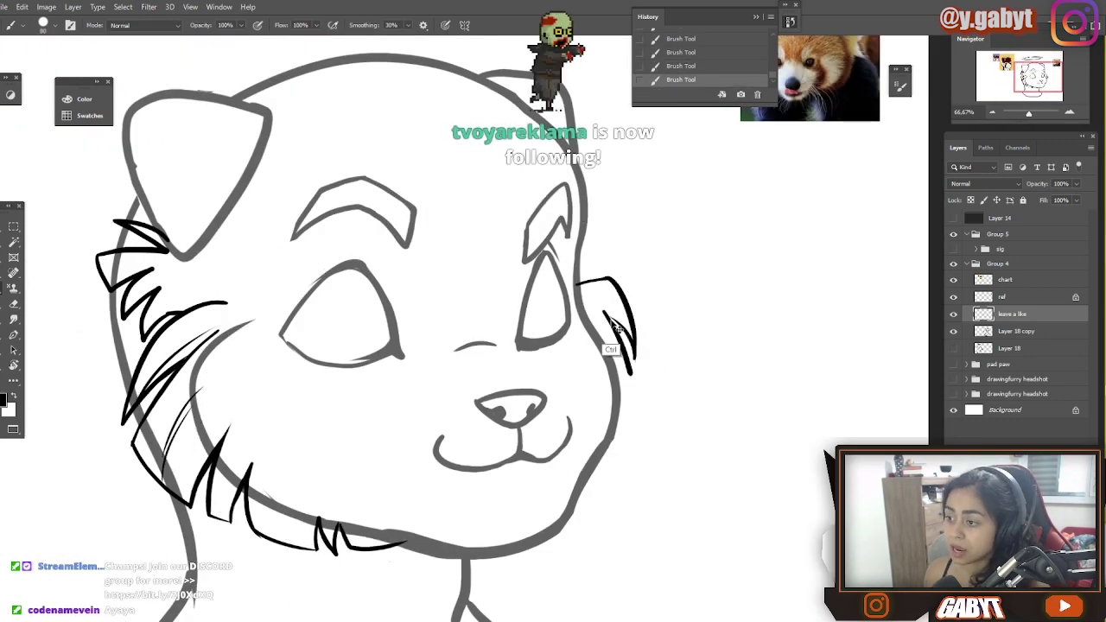
pyautogui.hotkey('ctrl', 'z')
pyautogui.moveTo(603, 306); pyautogui.dragTo(635, 356)
pyautogui.moveTo(634, 357); pyautogui.dragTo(618, 448)
pyautogui.moveTo(612, 381); pyautogui.dragTo(605, 482)
pyautogui.moveTo(596, 447); pyautogui.dragTo(605, 482)
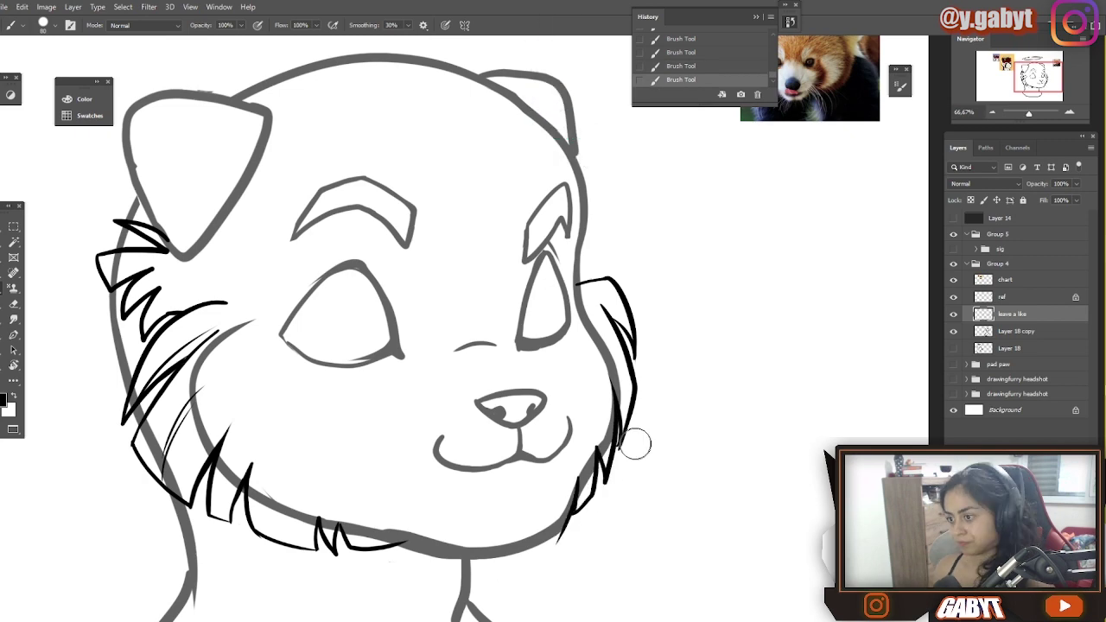
# - Rework the upper end of the far cheek fluff and add short pointed tufts above it on the head's edge
pyautogui.press('e')
pyautogui.moveTo(635, 261); pyautogui.dragTo(549, 303)
pyautogui.press('b')
pyautogui.moveTo(561, 291)
pyautogui.mouseDown()
pyautogui.moveTo(596, 342)
pyautogui.moveTo(506, 380)
pyautogui.moveTo(526, 354)
pyautogui.mouseUp()
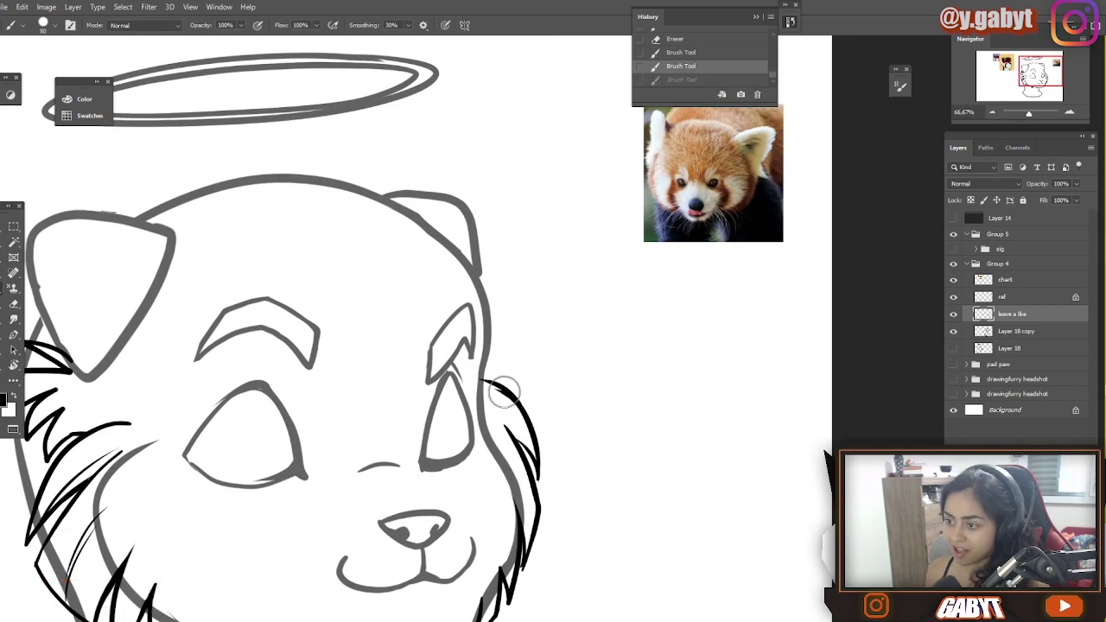
pyautogui.moveTo(374, 390); pyautogui.dragTo(407, 378)
pyautogui.moveTo(477, 338); pyautogui.dragTo(494, 394)
# - Outline the far ear with a pointed tip and jagged fur tufts, using the ears in the red panda photo as a guide
pyautogui.keyDown('ctrl'); pyautogui.click(828, 239); pyautogui.keyUp('ctrl')
pyautogui.keyDown('ctrl'); pyautogui.click(826, 239); pyautogui.keyUp('ctrl')
pyautogui.keyDown('ctrl'); pyautogui.click(826, 239); pyautogui.keyUp('ctrl')
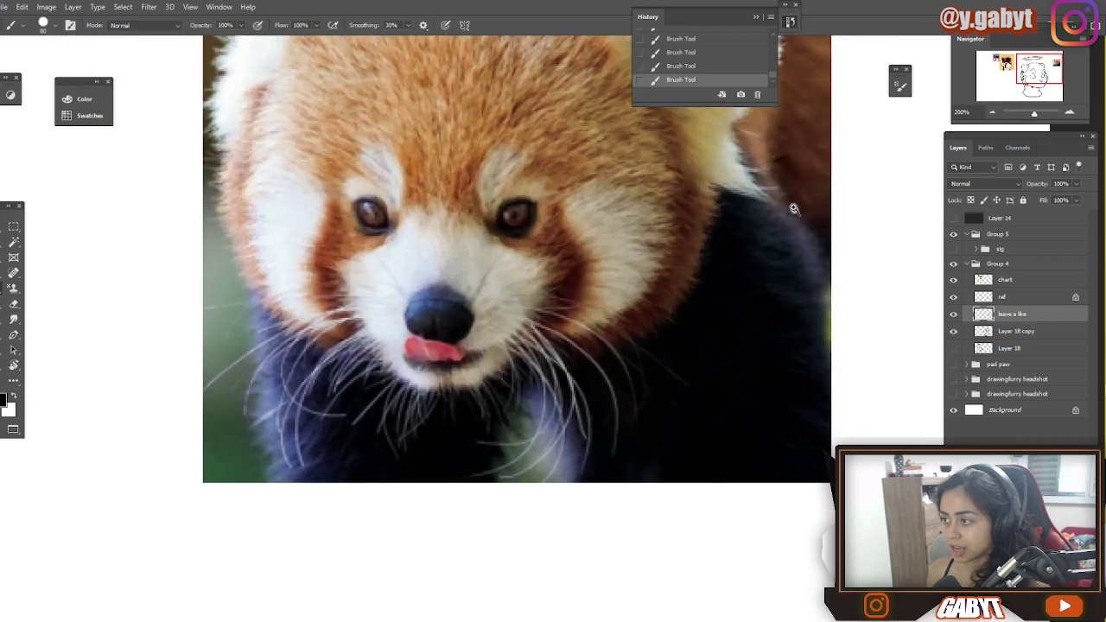
pyautogui.moveTo(792, 154); pyautogui.dragTo(717, 346)
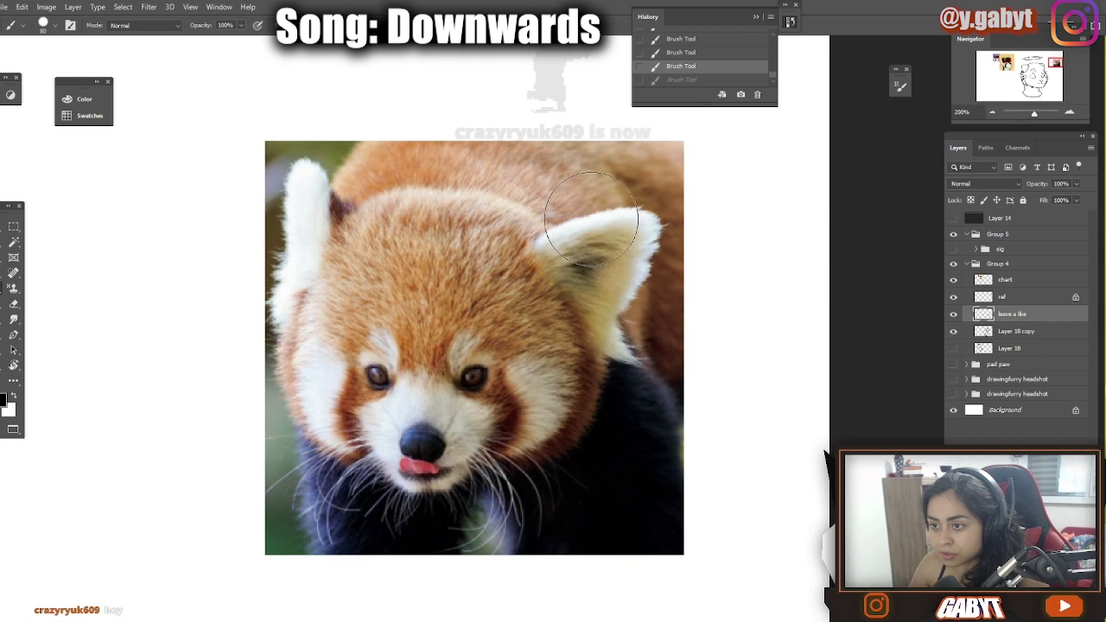
pyautogui.moveTo(374, 430); pyautogui.dragTo(472, 323)
pyautogui.moveTo(506, 235); pyautogui.dragTo(590, 308)
pyautogui.hotkey('ctrl', '-')
pyautogui.moveTo(566, 232)
pyautogui.mouseDown()
pyautogui.moveTo(444, 420)
pyautogui.moveTo(448, 339)
pyautogui.mouseUp()
pyautogui.moveTo(443, 348)
pyautogui.mouseDown()
pyautogui.moveTo(417, 246)
pyautogui.moveTo(284, 286)
pyautogui.mouseUp()
pyautogui.hotkey('ctrl', 'z')
pyautogui.hotkey('ctrl', '-')
pyautogui.hotkey('ctrl', '-')
pyautogui.hotkey('ctrl', '-')
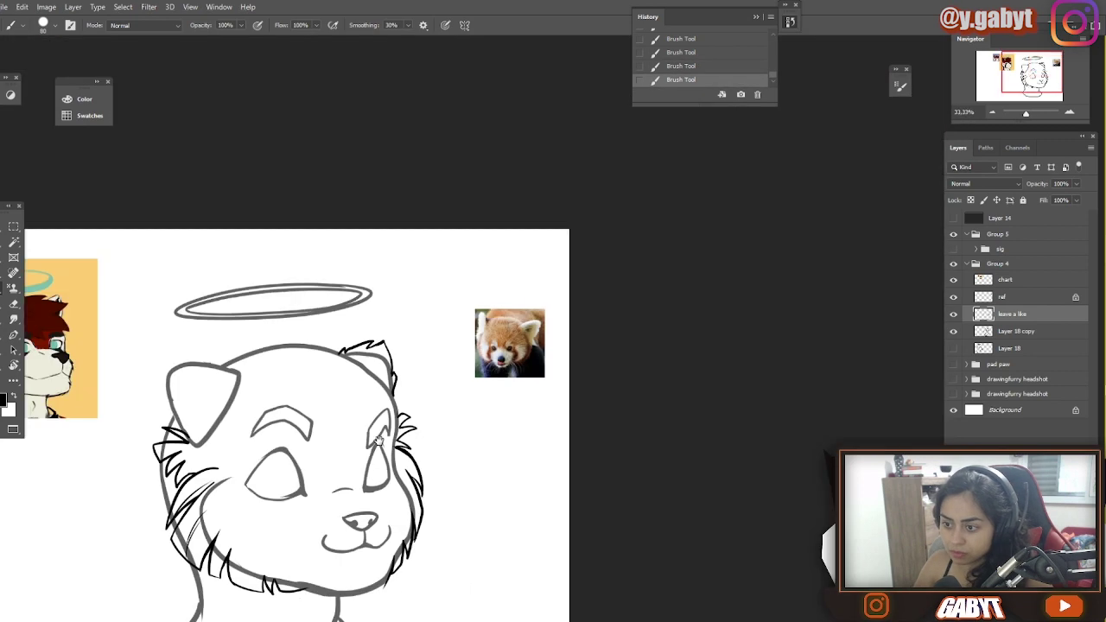
# - Outline the near ear with a long pointed tip and jagged fur tufts along its outer and upper edges
pyautogui.hotkey('ctrl', '+')
pyautogui.hotkey('ctrl', '+')
pyautogui.hotkey('ctrl', '+')
pyautogui.moveTo(555, 358); pyautogui.dragTo(698, 399)
pyautogui.moveTo(332, 409)
pyautogui.mouseDown()
pyautogui.moveTo(295, 334)
pyautogui.moveTo(257, 206)
pyautogui.mouseUp()
pyautogui.press('e')
pyautogui.moveTo(257, 229); pyautogui.dragTo(291, 298)
pyautogui.press('b')
pyautogui.moveTo(290, 337); pyautogui.dragTo(231, 205)
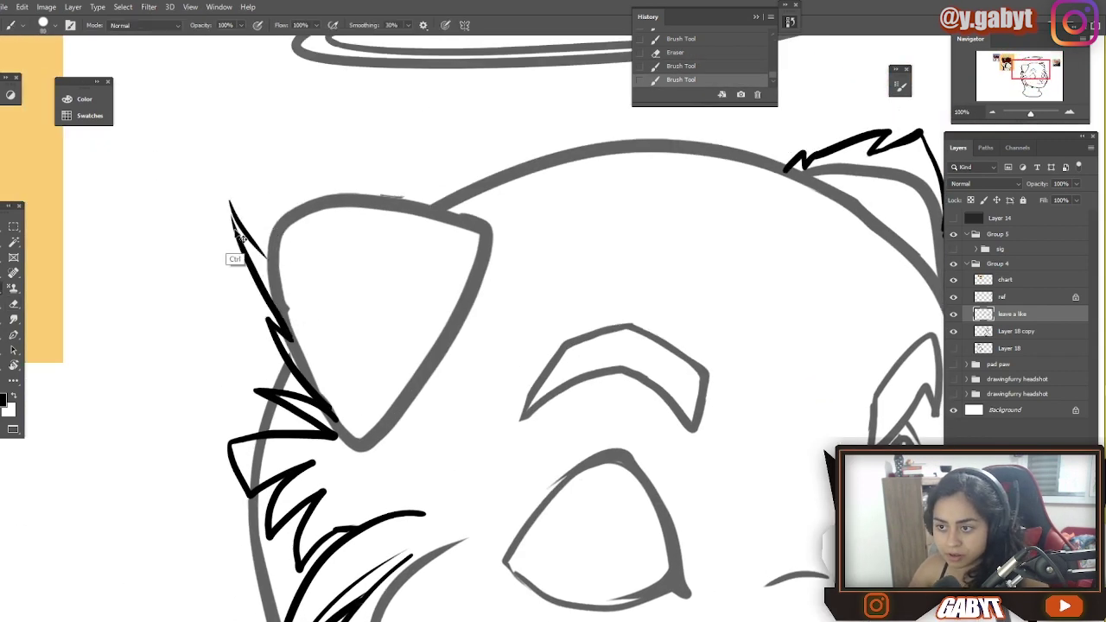
pyautogui.moveTo(257, 248); pyautogui.dragTo(202, 178)
pyautogui.hotkey('ctrl', 'z')
pyautogui.moveTo(237, 228)
pyautogui.mouseDown()
pyautogui.moveTo(255, 178)
pyautogui.moveTo(197, 234)
pyautogui.moveTo(371, 259)
pyautogui.mouseUp()
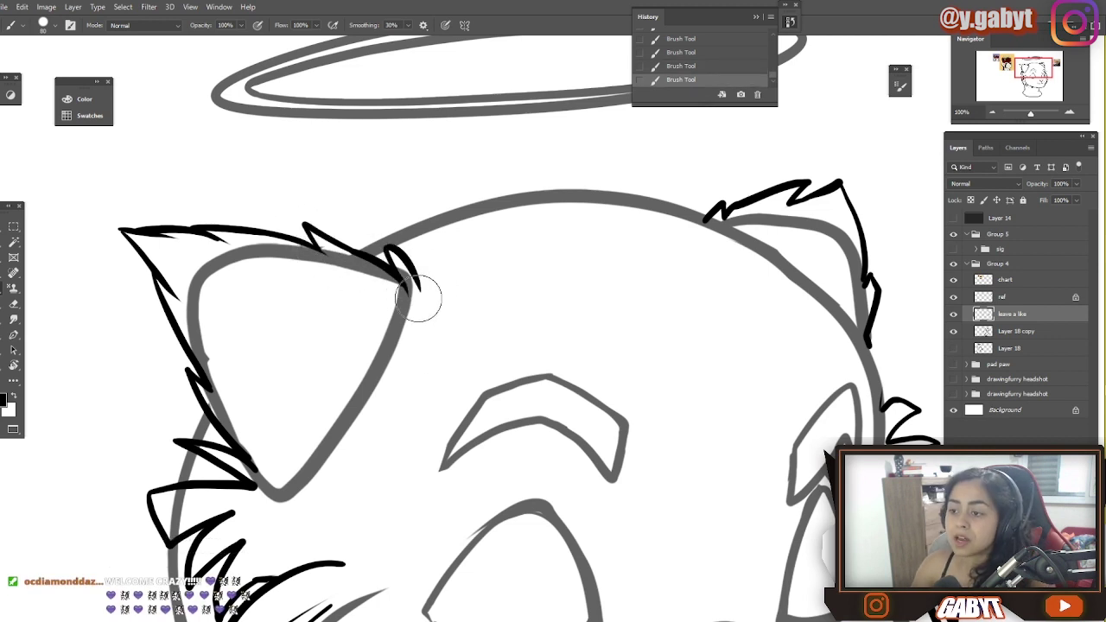
# - Try further strokes from the near ear's inner corner, and undo them
pyautogui.hotkey('ctrl', 'z')
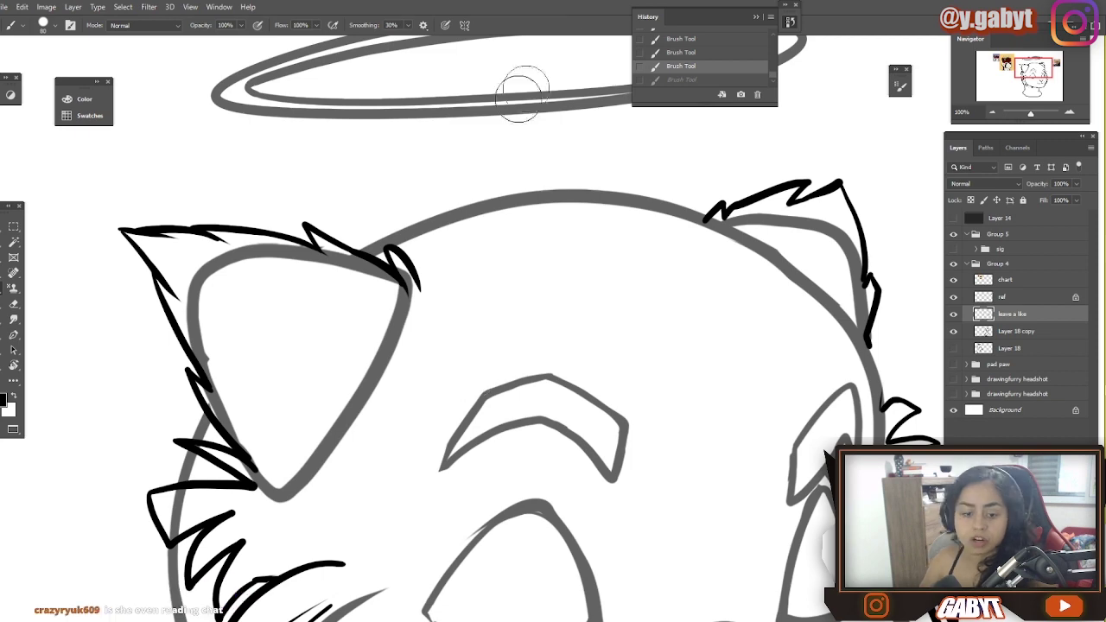
pyautogui.moveTo(521, 93); pyautogui.dragTo(462, 120)
pyautogui.moveTo(362, 315); pyautogui.dragTo(355, 345)
pyautogui.scroll(2, 367, 324)
pyautogui.scroll(-2, 363, 311)
pyautogui.hotkey('ctrl', 'z')
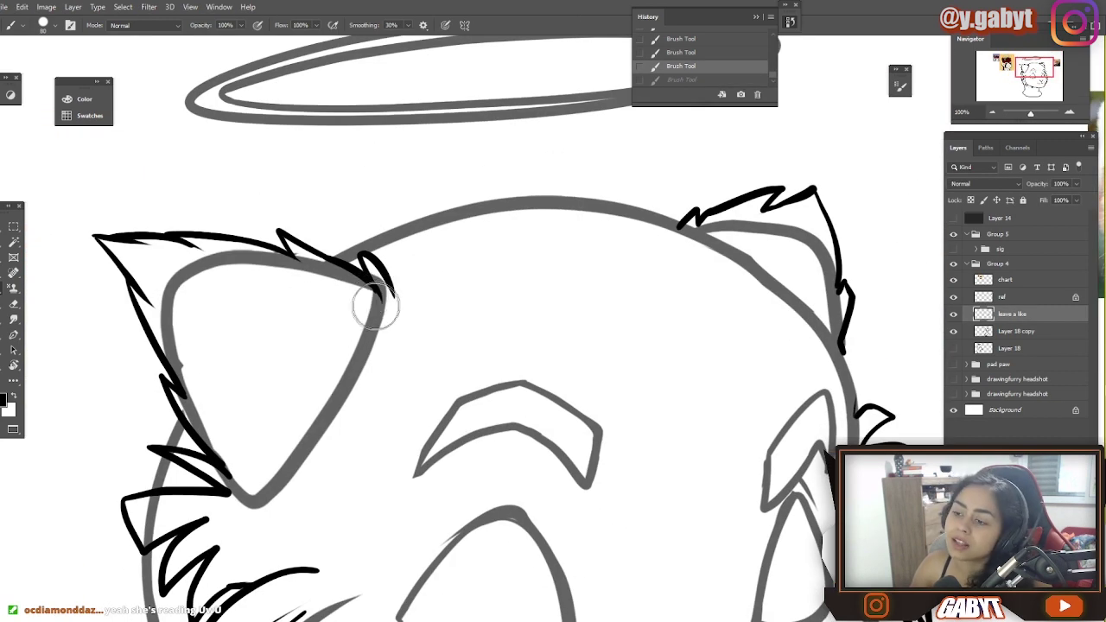
pyautogui.moveTo(374, 313); pyautogui.dragTo(375, 316)
pyautogui.hotkey('ctrl', 'z')
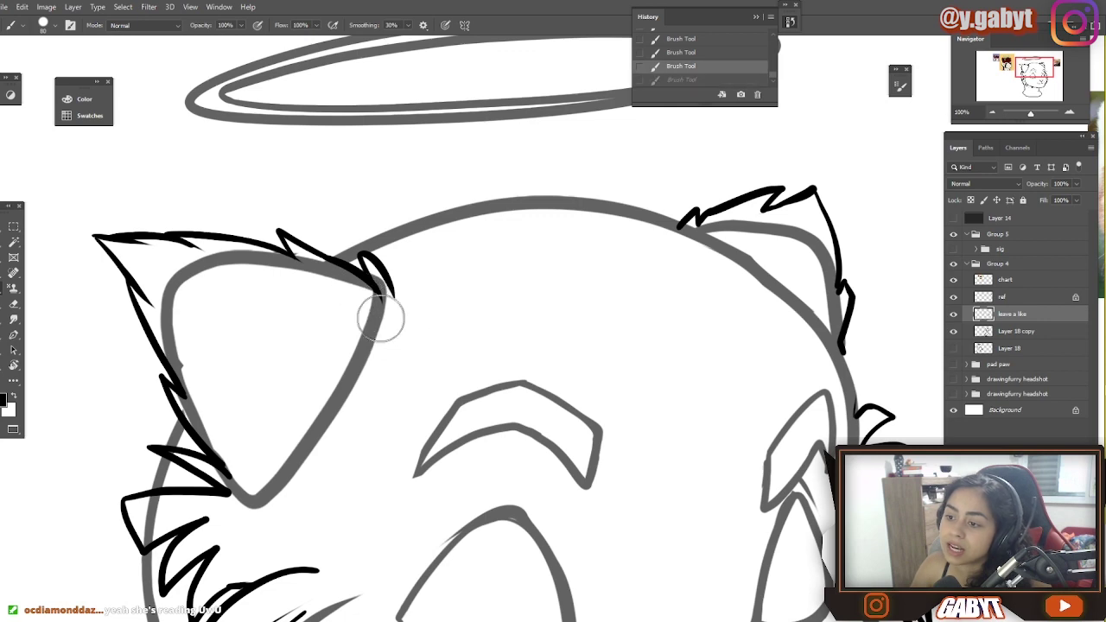
pyautogui.moveTo(363, 255); pyautogui.dragTo(390, 317)
pyautogui.hotkey('ctrl', 'z')
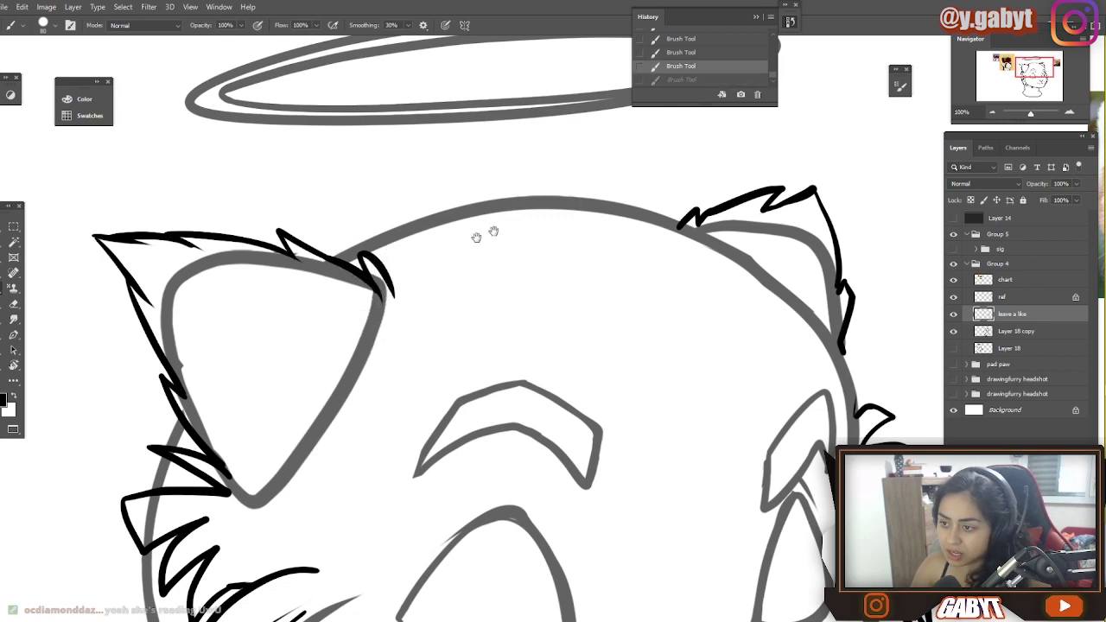
# - Examine the ear shape and ear fur in the red panda reference photo
pyautogui.moveTo(791, 194)
pyautogui.mouseDown()
pyautogui.moveTo(480, 233)
pyautogui.moveTo(503, 248)
pyautogui.moveTo(493, 251)
pyautogui.mouseUp()
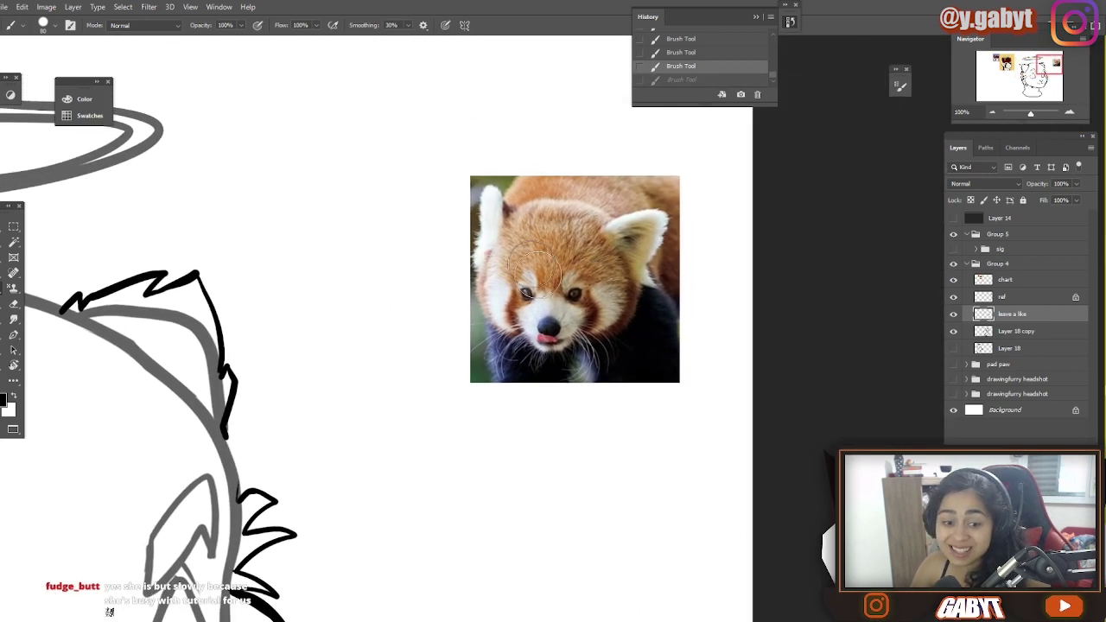
pyautogui.moveTo(198, 458); pyautogui.dragTo(119, 570)
pyautogui.hotkey('ctrl', '+')
pyautogui.hotkey('ctrl', '+')
pyautogui.hotkey('ctrl', '-')
pyautogui.hotkey('ctrl', '-')
pyautogui.moveTo(86, 378)
pyautogui.mouseDown()
pyautogui.moveTo(513, 294)
pyautogui.moveTo(796, 207)
pyautogui.mouseUp()
# - Try several curved strokes for the inside of the near ear, and undo them
pyautogui.moveTo(358, 316); pyautogui.dragTo(419, 371)
pyautogui.hotkey('ctrl', 'z')
pyautogui.moveTo(419, 267)
pyautogui.mouseDown()
pyautogui.moveTo(435, 351)
pyautogui.moveTo(342, 307)
pyautogui.moveTo(261, 341)
pyautogui.moveTo(345, 308)
pyautogui.mouseUp()
pyautogui.hotkey('ctrl', 'z')
pyautogui.hotkey('ctrl', 'z')
pyautogui.hotkey('ctrl', 'z')
pyautogui.hotkey('ctrl', 'z')
pyautogui.moveTo(432, 314); pyautogui.dragTo(345, 307)
pyautogui.hotkey('ctrl', 'z')
pyautogui.hotkey('ctrl', 'z')
pyautogui.hotkey('ctrl', 'z')
pyautogui.hotkey('ctrl', 'z')
# - Draw the near ear's inner fold and fill the inside of the ear with pointed fluff tufts
pyautogui.moveTo(654, 385)
pyautogui.mouseDown()
pyautogui.moveTo(596, 373)
pyautogui.moveTo(657, 334)
pyautogui.mouseUp()
pyautogui.moveTo(427, 308)
pyautogui.mouseDown()
pyautogui.moveTo(346, 392)
pyautogui.moveTo(298, 350)
pyautogui.mouseUp()
pyautogui.hotkey('ctrl', 'z')
pyautogui.hotkey('ctrl', 'z')
pyautogui.moveTo(345, 320); pyautogui.dragTo(295, 337)
pyautogui.moveTo(277, 288); pyautogui.dragTo(311, 318)
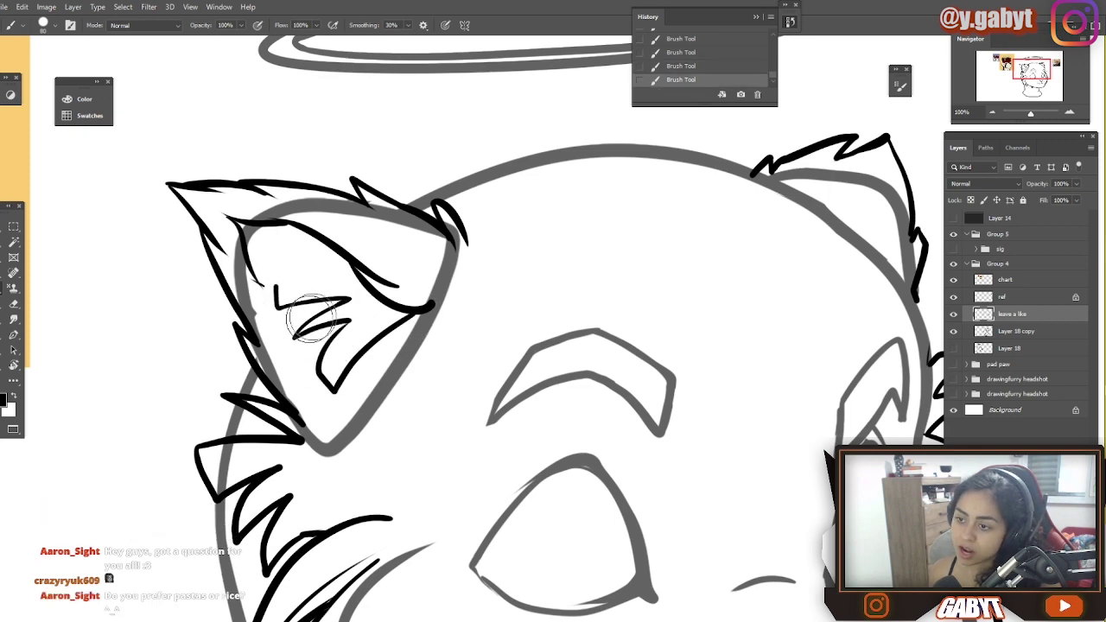
pyautogui.moveTo(345, 244); pyautogui.dragTo(326, 269)
pyautogui.hotkey('ctrl', 'z')
# - Add short, tapered fur strokes along the near ear's front edge down past its base
pyautogui.moveTo(478, 280); pyautogui.dragTo(358, 493)
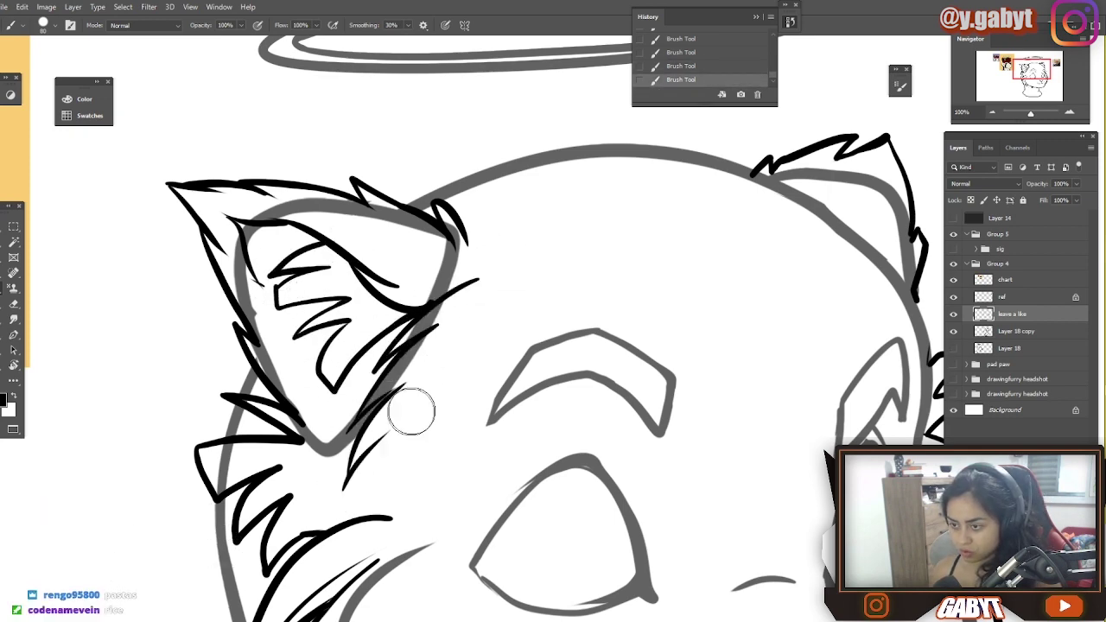
pyautogui.moveTo(372, 429); pyautogui.dragTo(408, 343)
pyautogui.keyDown('ctrl'); pyautogui.click(405, 345); pyautogui.keyUp('ctrl')
pyautogui.keyDown('alt'); pyautogui.click(407, 345); pyautogui.keyUp('alt')
# - Try long, tapered fur strokes on the forehead above the near eyebrow, and undo them
pyautogui.moveTo(523, 249); pyautogui.dragTo(395, 368)
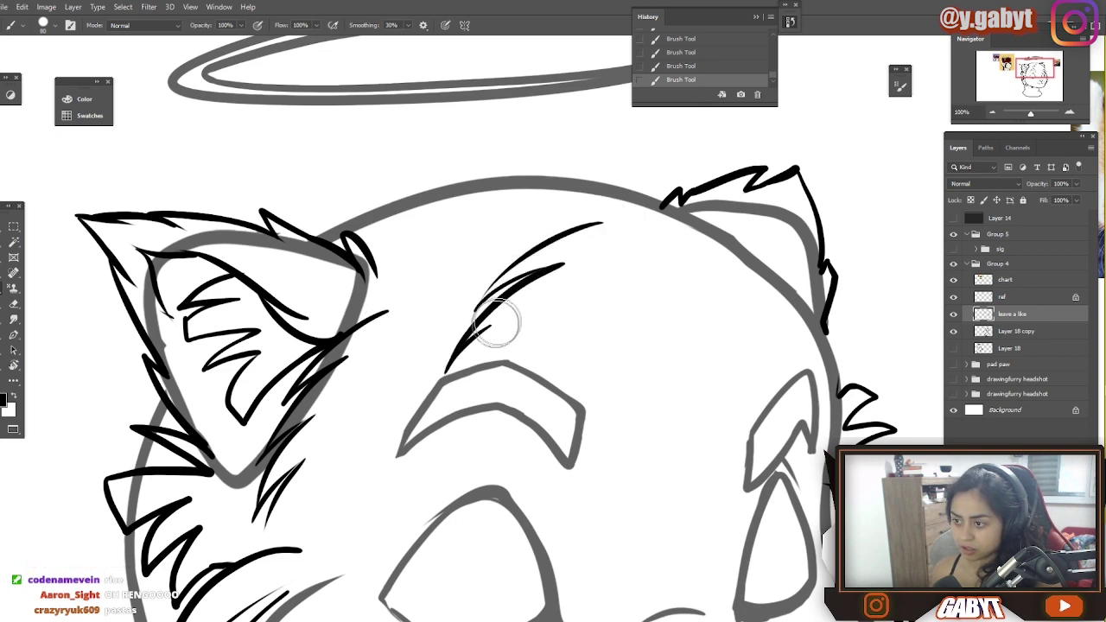
pyautogui.moveTo(496, 323); pyautogui.dragTo(451, 413)
pyautogui.hotkey('ctrl', 'z')
pyautogui.hotkey('ctrl', 'z')
pyautogui.hotkey('ctrl', 'z')
pyautogui.moveTo(915, 190)
pyautogui.mouseDown()
pyautogui.moveTo(466, 358)
pyautogui.moveTo(435, 352)
pyautogui.mouseUp()
pyautogui.keyDown('ctrl'); pyautogui.click(570, 337); pyautogui.keyUp('ctrl')
pyautogui.keyDown('ctrl'); pyautogui.click(539, 335); pyautogui.keyUp('ctrl')
pyautogui.hotkey('alt', 'Tab')
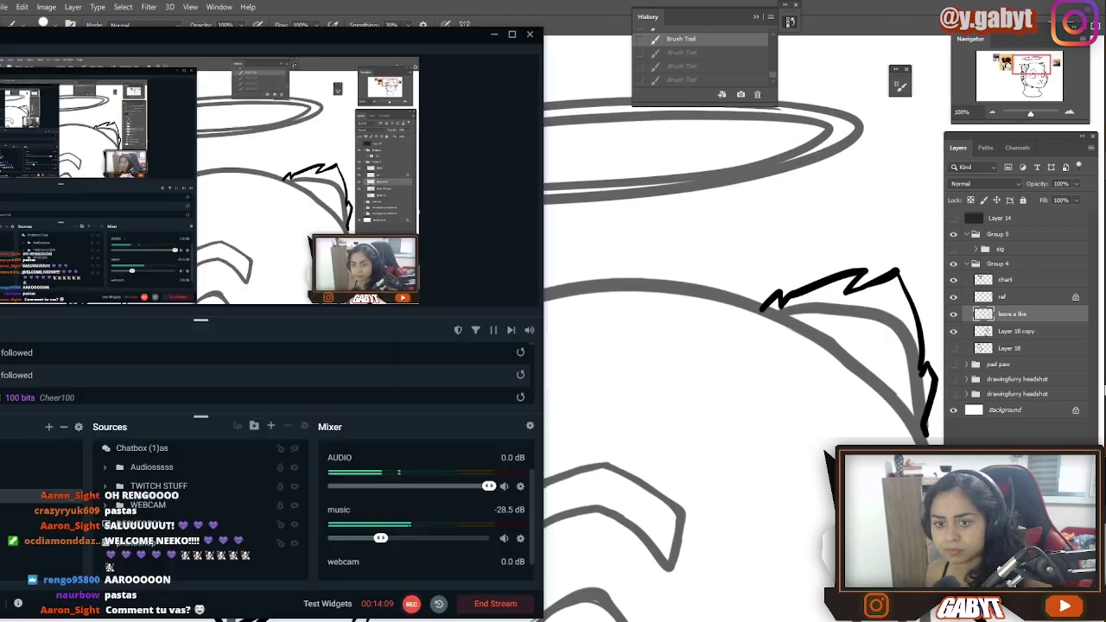
pyautogui.hotkey('alt', 'Tab')
# - Refine the fluff at the base of the near ear, erasing rough parts and adding fine fur strokes
pyautogui.moveTo(504, 349); pyautogui.dragTo(441, 186)
pyautogui.moveTo(337, 301)
pyautogui.mouseDown()
pyautogui.moveTo(320, 313)
pyautogui.moveTo(332, 339)
pyautogui.moveTo(327, 322)
pyautogui.mouseUp()
pyautogui.press('e')
pyautogui.moveTo(339, 302)
pyautogui.mouseDown()
pyautogui.moveTo(260, 358)
pyautogui.moveTo(279, 398)
pyautogui.mouseUp()
pyautogui.moveTo(271, 469); pyautogui.dragTo(301, 472)
# - Erase part of the cheek tuft just below the near ear and redraw it with a narrow extra point, undoing misplaced strokes
pyautogui.press('e')
pyautogui.moveTo(202, 431); pyautogui.dragTo(183, 439)
pyautogui.press('b')
pyautogui.hotkey('ctrl', 'z')
pyautogui.moveTo(177, 445); pyautogui.dragTo(231, 423)
pyautogui.moveTo(173, 429); pyautogui.dragTo(222, 419)
pyautogui.scroll(-2, 176, 475)
pyautogui.scroll(2, 207, 481)
pyautogui.moveTo(432, 199); pyautogui.dragTo(299, 410)
pyautogui.hotkey('ctrl', 'z')
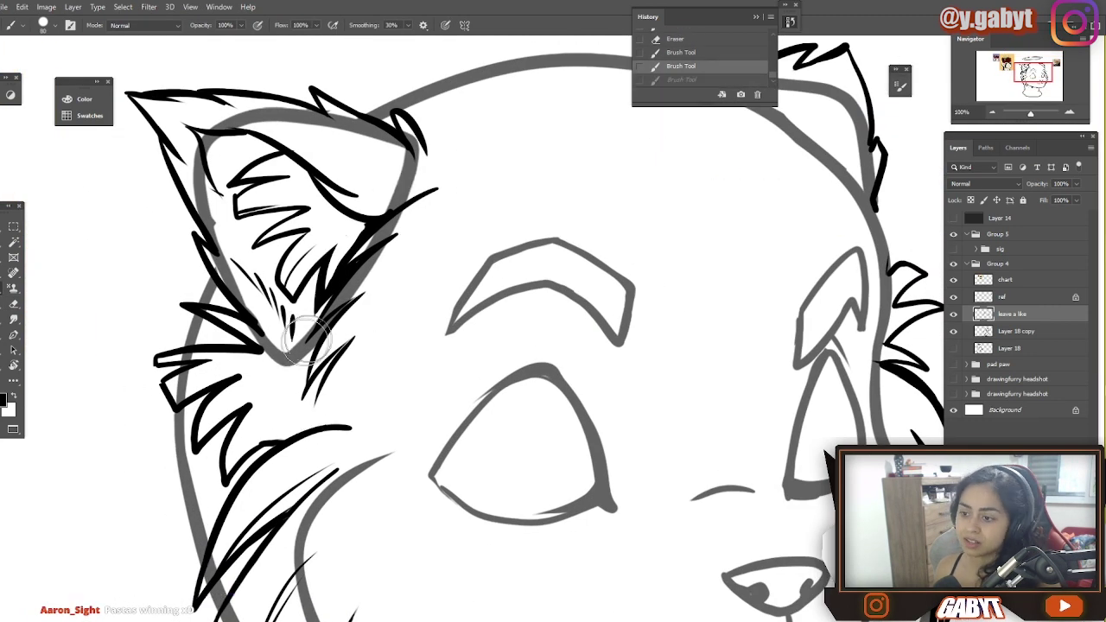
# - Draw short, tapered fur strokes beneath the near ear's base and trim the outer ones, undoing a misplaced stroke
pyautogui.moveTo(307, 341); pyautogui.dragTo(273, 428)
pyautogui.hotkey('ctrl', 'z')
pyautogui.moveTo(323, 304); pyautogui.dragTo(276, 402)
pyautogui.moveTo(304, 359); pyautogui.dragTo(283, 428)
pyautogui.press('e')
pyautogui.moveTo(326, 394)
pyautogui.mouseDown()
pyautogui.moveTo(324, 321)
pyautogui.moveTo(325, 355)
pyautogui.mouseUp()
pyautogui.moveTo(346, 342); pyautogui.dragTo(329, 370)
# - Add a small pointed tuft where the near ear's base meets the cheek fur, undoing a misplaced stroke
pyautogui.scroll(-2, 287, 473)
pyautogui.scroll(3, 266, 426)
pyautogui.moveTo(283, 272); pyautogui.dragTo(343, 348)
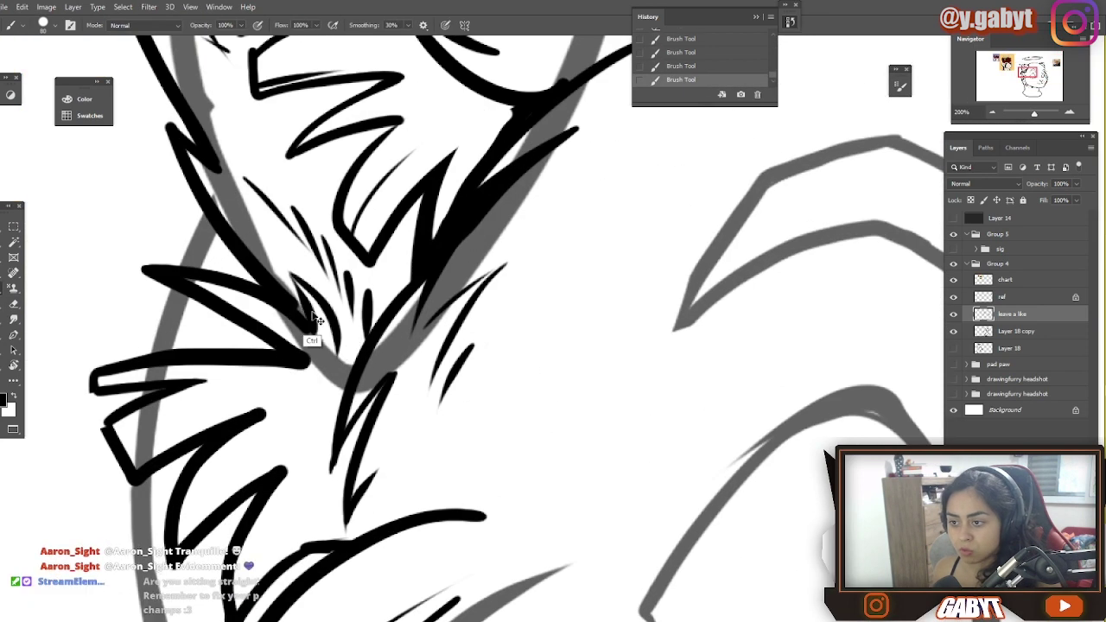
pyautogui.hotkey('ctrl', 'z')
pyautogui.moveTo(380, 387); pyautogui.dragTo(344, 442)
pyautogui.scroll(-3, 448, 353)
pyautogui.scroll(2, 553, 509)
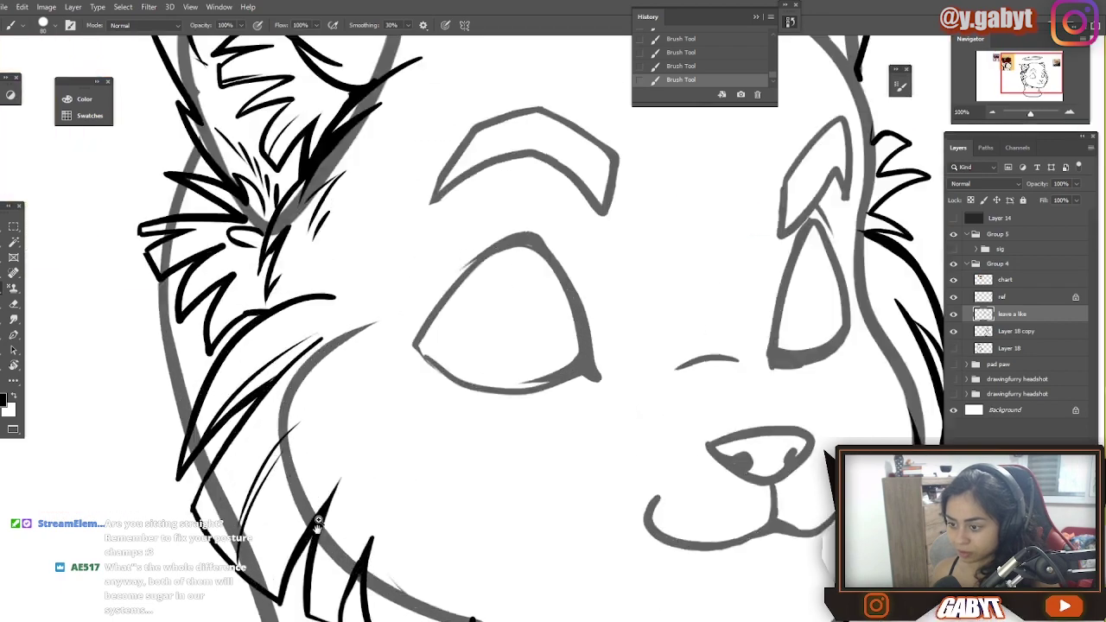
# - Draw small pointed fluff tufts inside the far ear
pyautogui.moveTo(316, 521); pyautogui.dragTo(295, 339)
pyautogui.moveTo(343, 371); pyautogui.dragTo(318, 444)
pyautogui.moveTo(441, 467); pyautogui.dragTo(445, 489)
pyautogui.moveTo(646, 225); pyautogui.dragTo(439, 421)
pyautogui.scroll(-2, 661, 346)
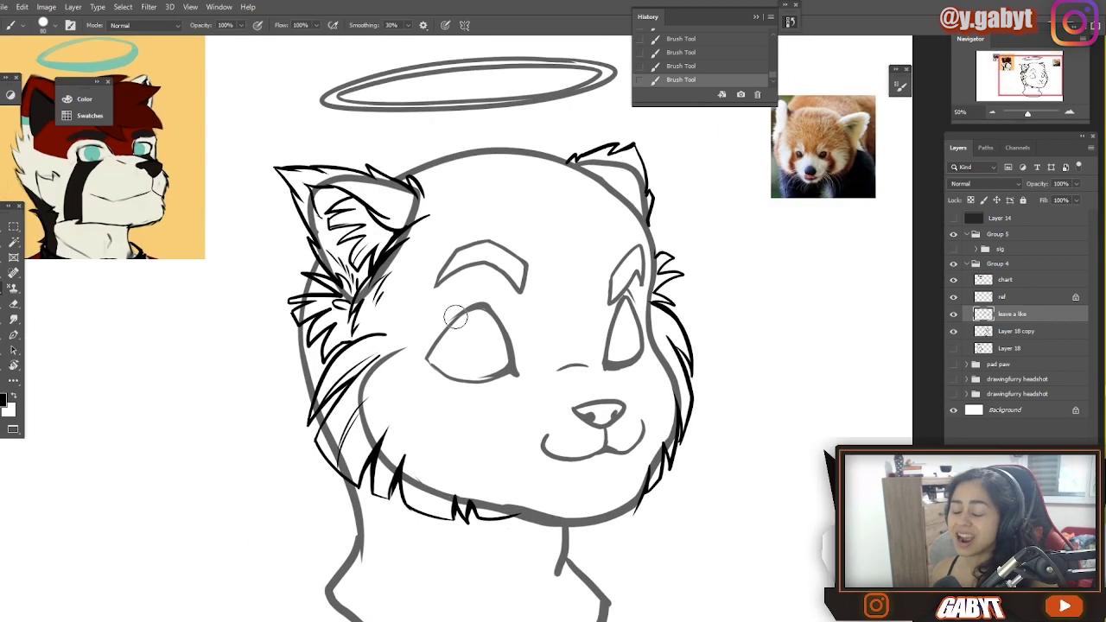
pyautogui.scroll(2, 648, 154)
pyautogui.moveTo(567, 222); pyautogui.dragTo(526, 255)
pyautogui.moveTo(570, 216); pyautogui.dragTo(537, 270)
pyautogui.moveTo(571, 205); pyautogui.dragTo(580, 266)
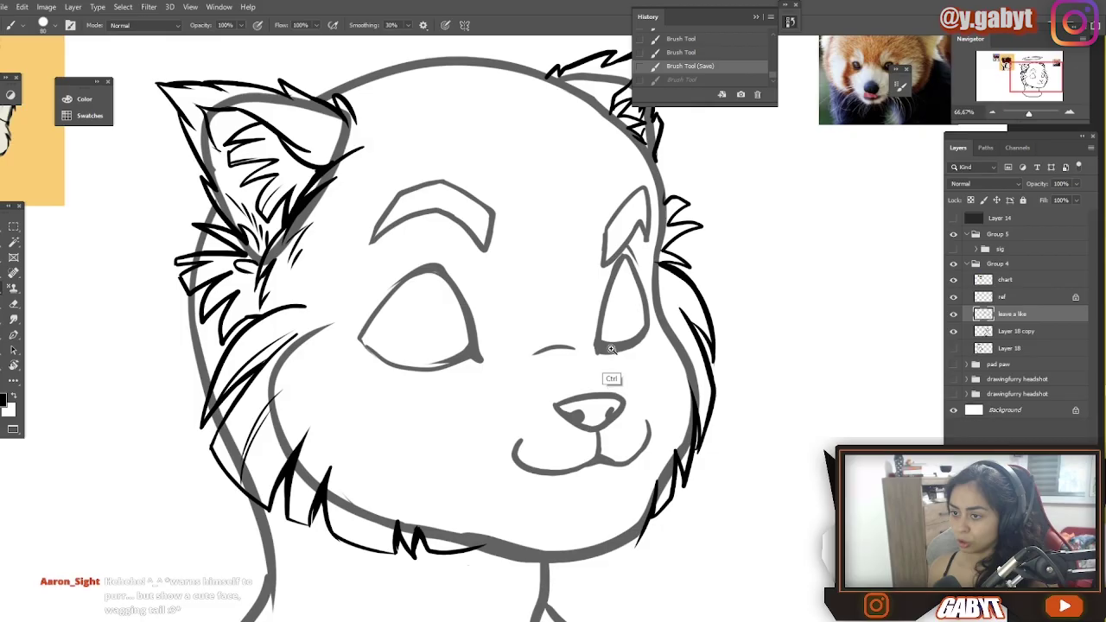
# - Try a raised crown line and a jagged fringe across the forehead, and undo them
pyautogui.scroll(2, 615, 394)
pyautogui.moveTo(617, 317)
pyautogui.mouseDown()
pyautogui.moveTo(630, 506)
pyautogui.moveTo(388, 545)
pyautogui.moveTo(353, 573)
pyautogui.moveTo(648, 476)
pyautogui.mouseUp()
pyautogui.scroll(-1, 636, 398)
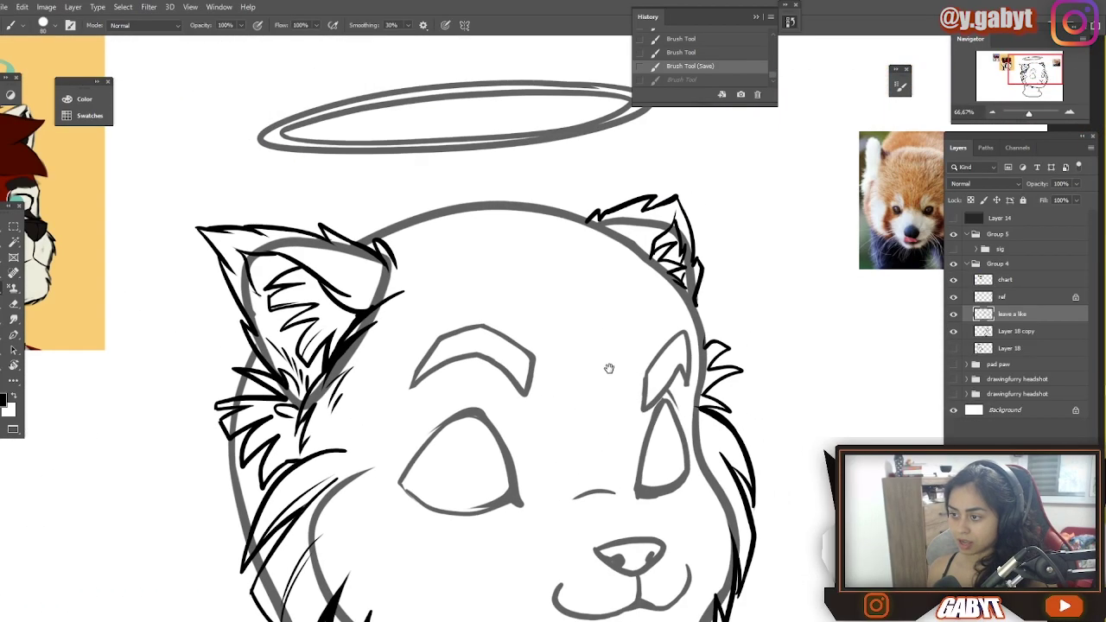
pyautogui.scroll(-2, 608, 365)
pyautogui.moveTo(703, 290)
pyautogui.mouseDown()
pyautogui.moveTo(246, 197)
pyautogui.moveTo(214, 257)
pyautogui.mouseUp()
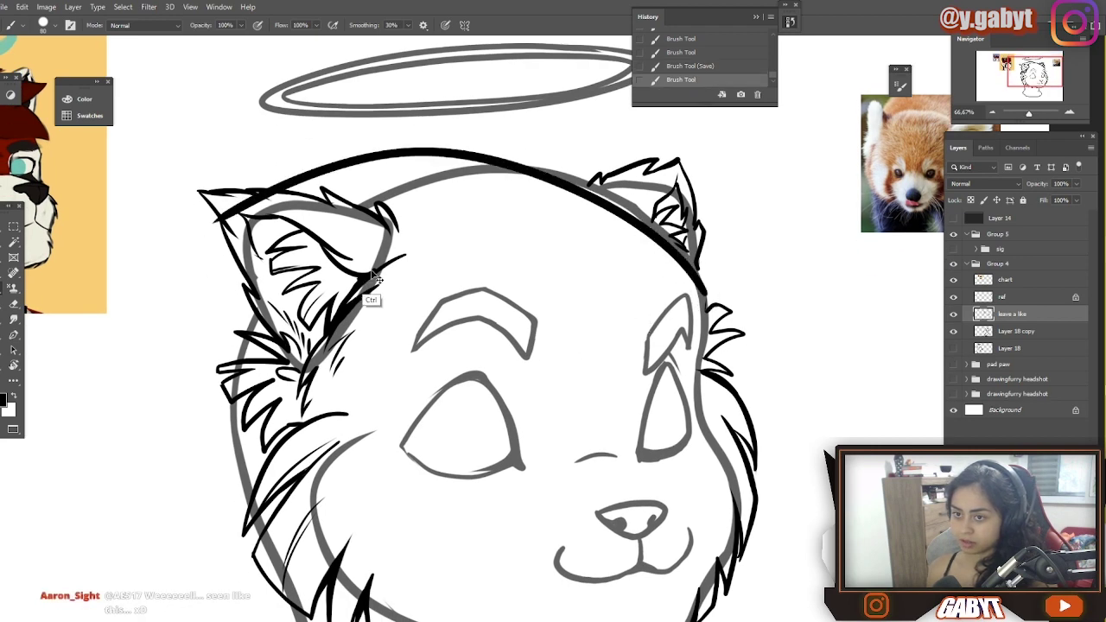
pyautogui.hotkey('ctrl', 'z')
pyautogui.moveTo(372, 301); pyautogui.dragTo(776, 344)
pyautogui.moveTo(808, 242); pyautogui.dragTo(327, 247)
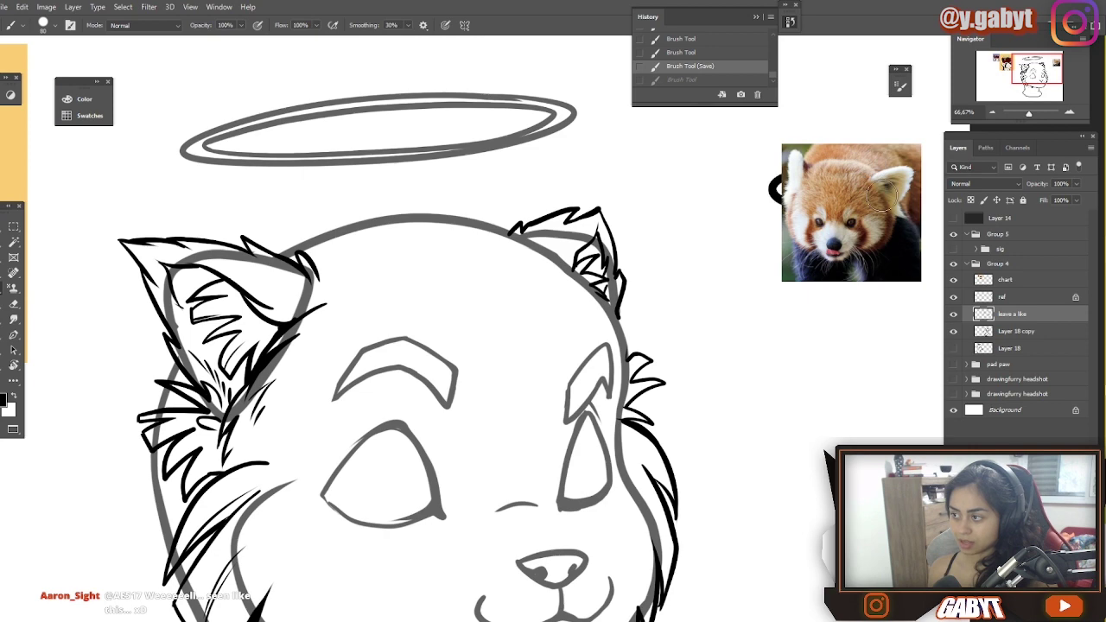
pyautogui.moveTo(422, 295); pyautogui.dragTo(816, 316)
pyautogui.moveTo(680, 334); pyautogui.dragTo(472, 288)
pyautogui.hotkey('ctrl', '-')
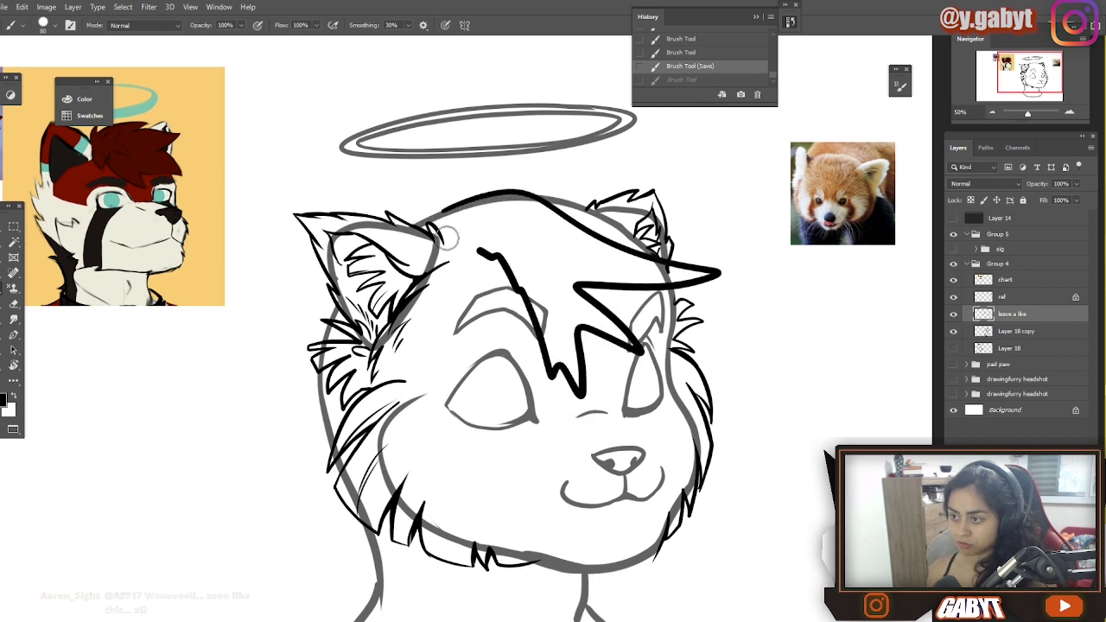
pyautogui.hotkey('ctrl', 'z')
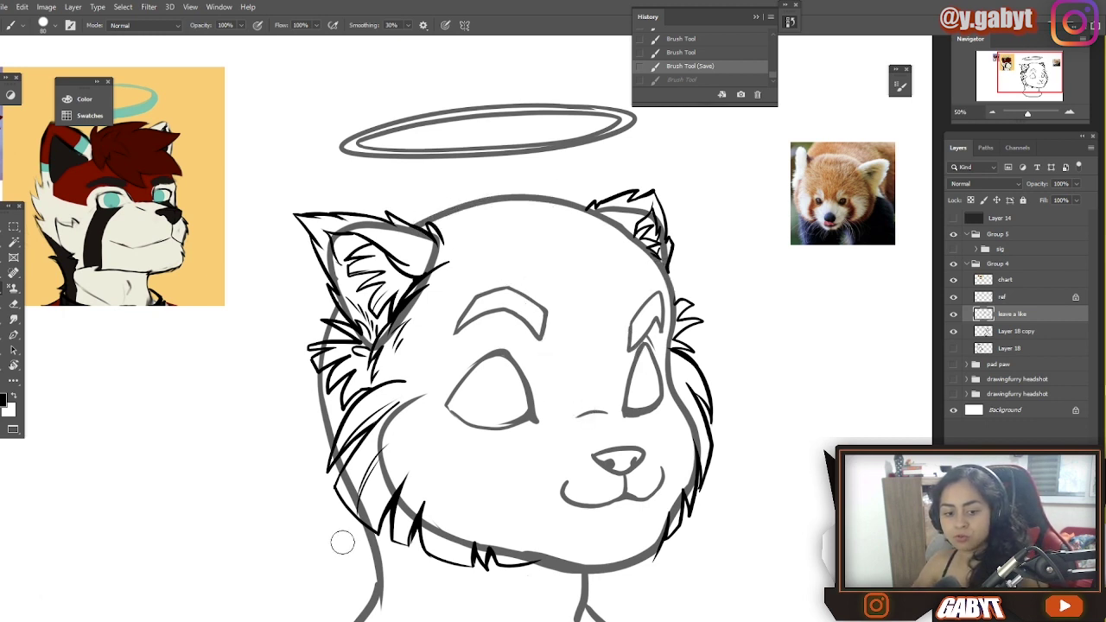
# - Draw short, tapered fur strokes along the near cheek's inner contour down towards the jaw, undoing misplaced strokes
pyautogui.moveTo(626, 379); pyautogui.dragTo(526, 215)
pyautogui.keyDown('ctrl'); pyautogui.click(559, 318); pyautogui.keyUp('ctrl')
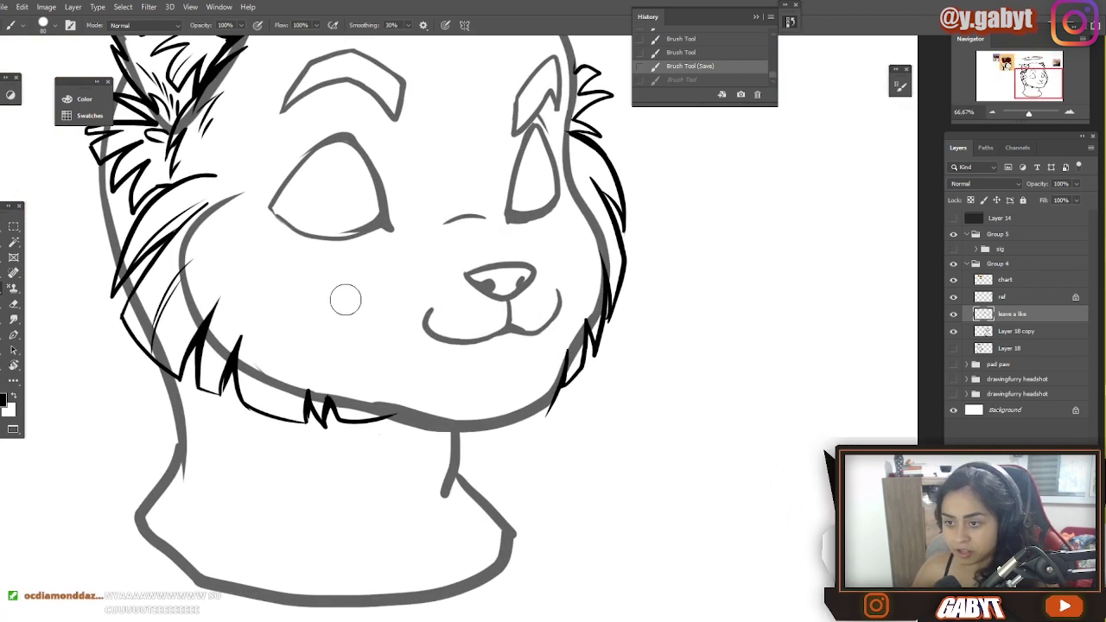
pyautogui.moveTo(237, 197); pyautogui.dragTo(183, 263)
pyautogui.hotkey('ctrl', 'z')
pyautogui.moveTo(235, 197)
pyautogui.mouseDown()
pyautogui.moveTo(184, 286)
pyautogui.moveTo(212, 210)
pyautogui.moveTo(186, 278)
pyautogui.moveTo(229, 352)
pyautogui.mouseUp()
pyautogui.hotkey('ctrl', 'z')
pyautogui.hotkey('ctrl', 'z')
pyautogui.press('b')
pyautogui.moveTo(315, 261); pyautogui.dragTo(337, 330)
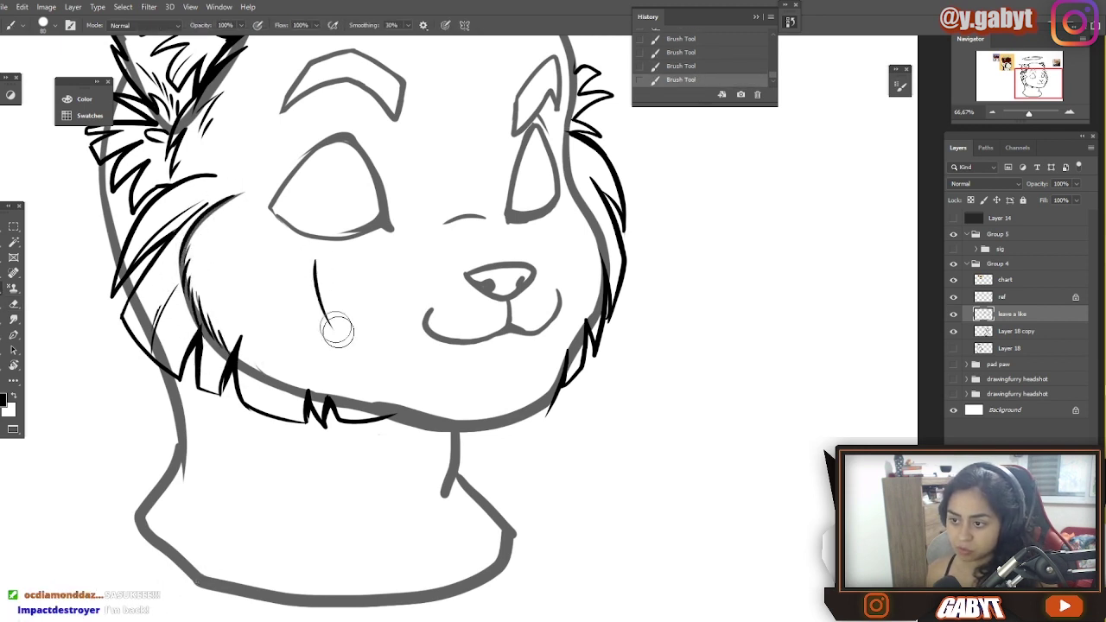
pyautogui.hotkey('ctrl', 'z')
pyautogui.hotkey('ctrl', 'z')
pyautogui.hotkey('ctrl', 'z')
# - Clean up the near cheek's lower fur with the eraser and line the far cheek's contour, undoing misplaced strokes
pyautogui.moveTo(287, 244); pyautogui.dragTo(377, 262)
pyautogui.hotkey('ctrl', 'z')
pyautogui.press('e')
pyautogui.moveTo(228, 342)
pyautogui.mouseDown()
pyautogui.moveTo(242, 370)
pyautogui.moveTo(285, 387)
pyautogui.mouseUp()
pyautogui.press('b')
pyautogui.moveTo(599, 242); pyautogui.dragTo(417, 279)
pyautogui.hotkey('ctrl', 'z')
pyautogui.moveTo(391, 234); pyautogui.dragTo(426, 293)
pyautogui.hotkey('ctrl', 'z')
pyautogui.moveTo(400, 228)
pyautogui.mouseDown()
pyautogui.moveTo(385, 172)
pyautogui.moveTo(405, 250)
pyautogui.mouseUp()
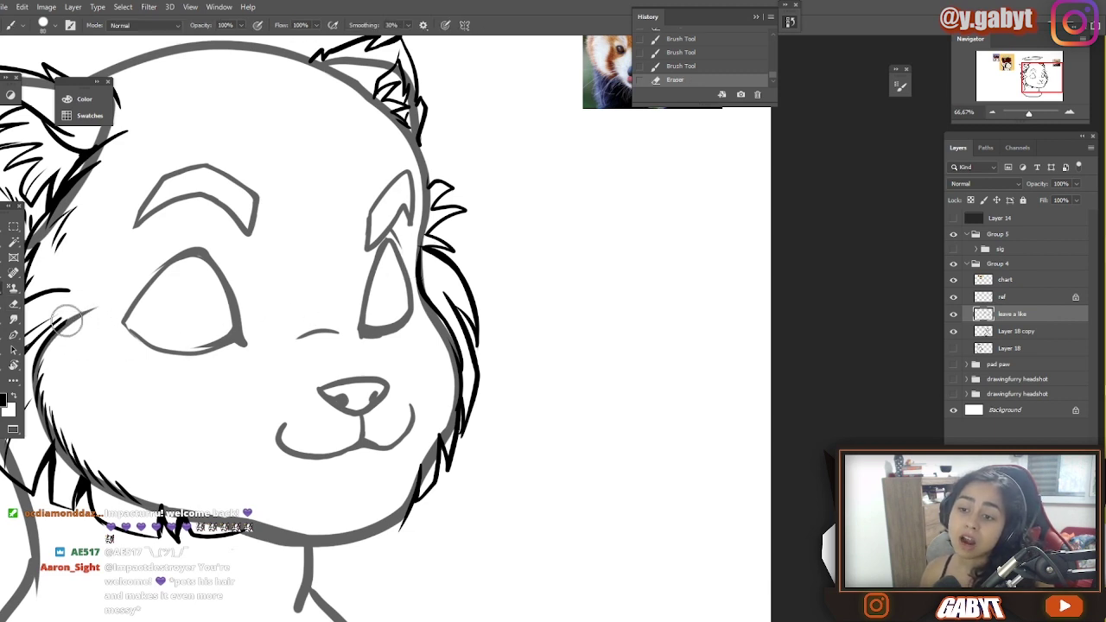
# - Draw the near cheek's upper curve running under the outer corner of the near eye, undoing rough attempts
pyautogui.hotkey('ctrl', 'z')
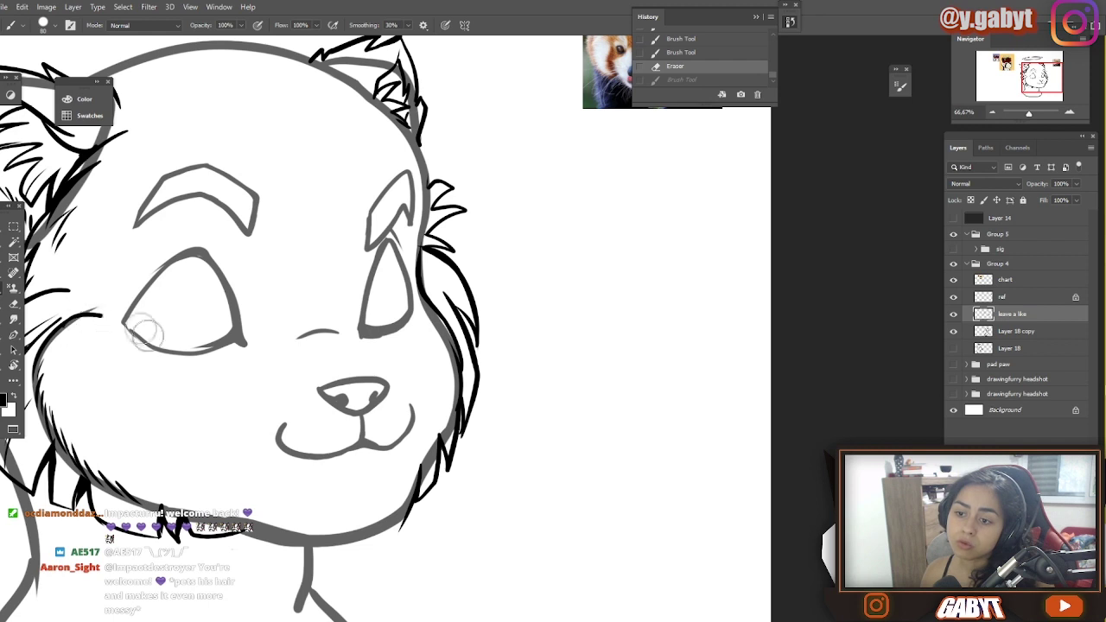
pyautogui.moveTo(147, 335); pyautogui.dragTo(145, 355)
pyautogui.hotkey('ctrl', 'z')
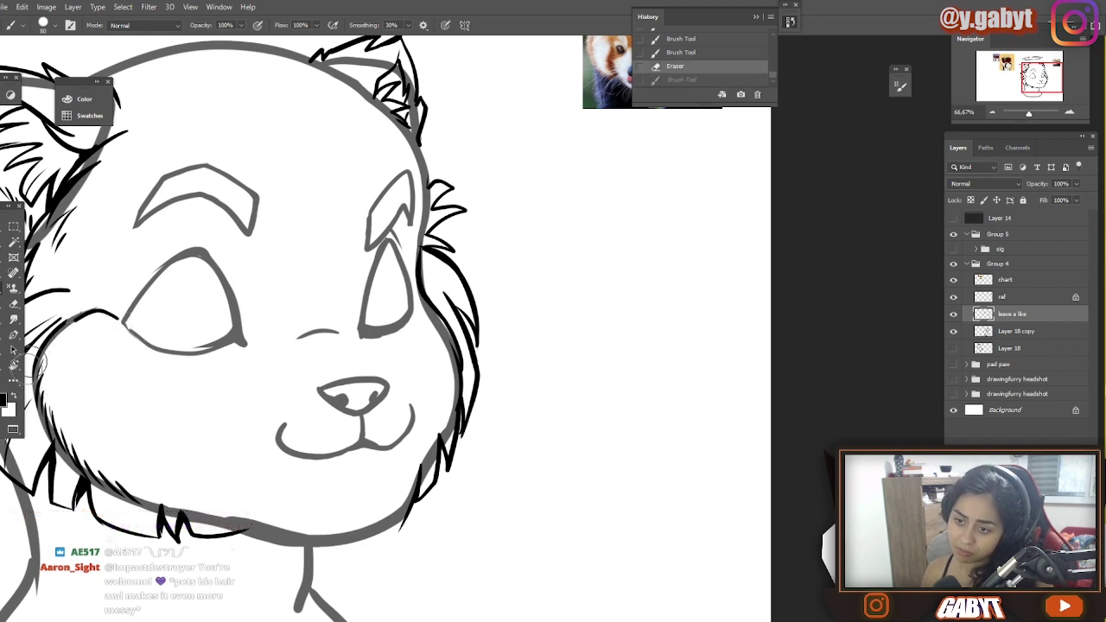
pyautogui.moveTo(113, 311); pyautogui.dragTo(43, 327)
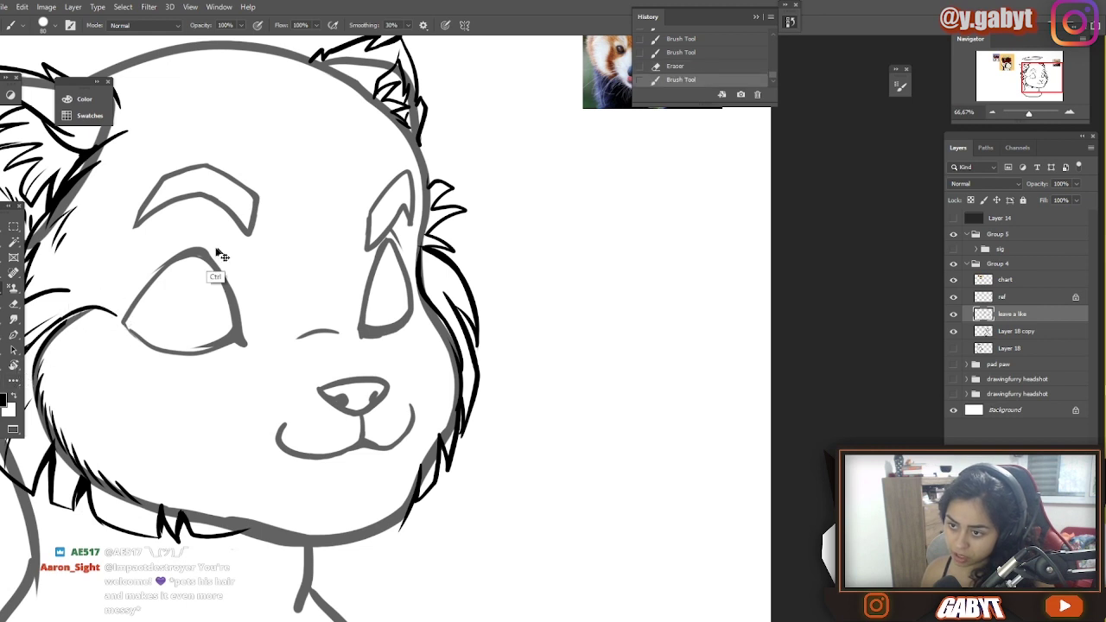
pyautogui.hotkey('ctrl', 'z')
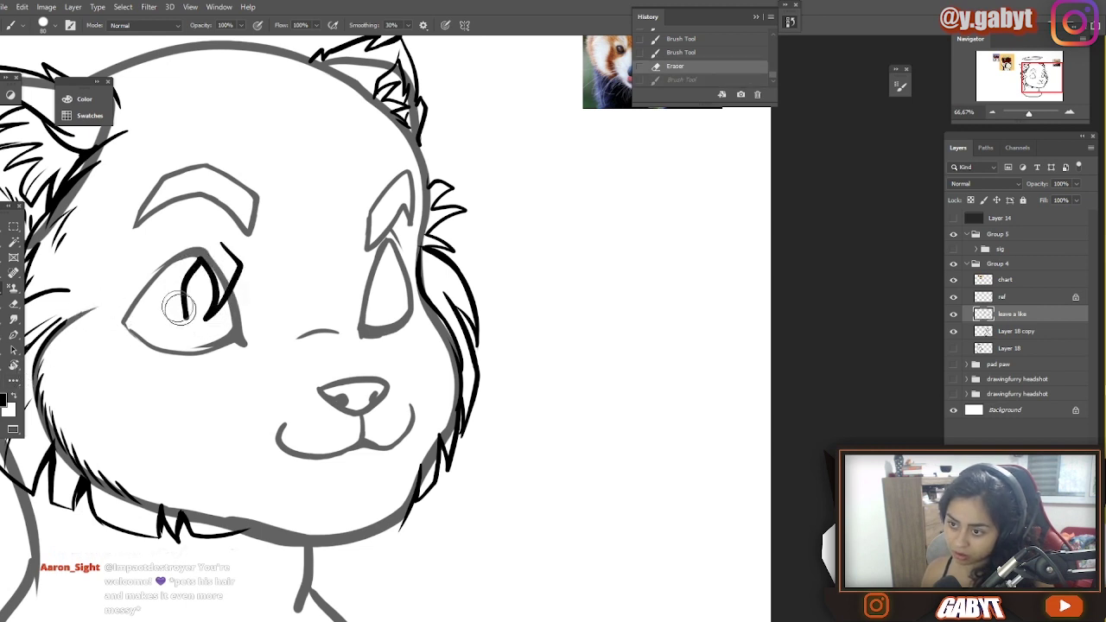
pyautogui.moveTo(179, 309)
pyautogui.mouseDown()
pyautogui.moveTo(151, 285)
pyautogui.moveTo(126, 324)
pyautogui.moveTo(154, 340)
pyautogui.mouseUp()
pyautogui.hotkey('ctrl', 'z')
# - Line the far side of the head beside the far eye and add short fur strokes above the near cheek's curve
pyautogui.moveTo(448, 364); pyautogui.dragTo(452, 399)
pyautogui.moveTo(450, 380); pyautogui.dragTo(439, 423)
pyautogui.hotkey('ctrl', 'z')
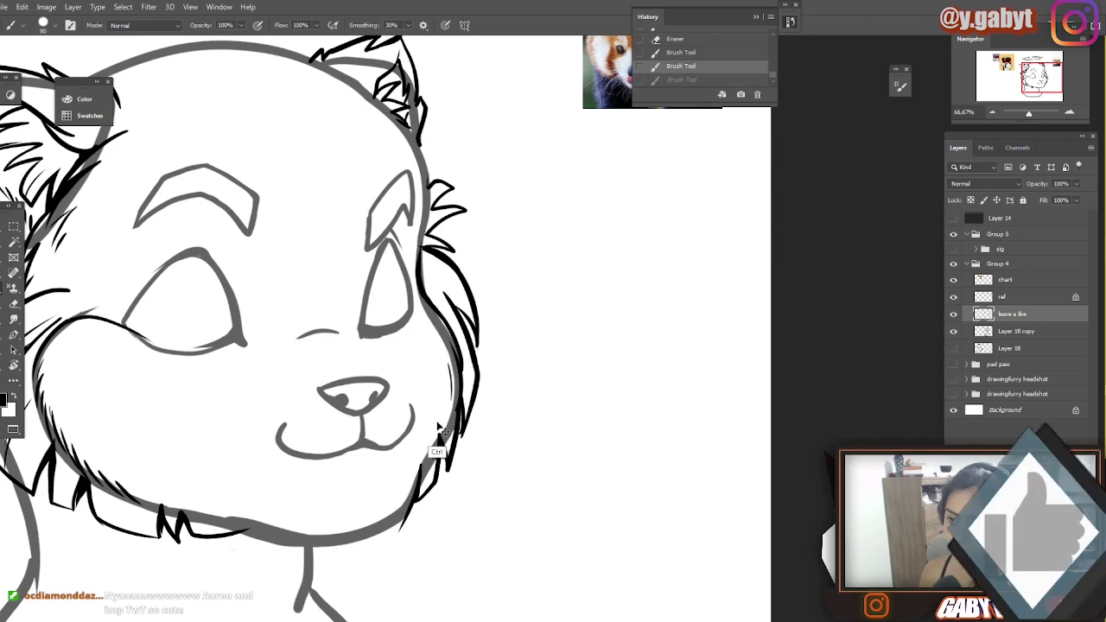
pyautogui.hotkey('ctrl', 'z')
pyautogui.moveTo(406, 173); pyautogui.dragTo(432, 267)
pyautogui.moveTo(146, 297); pyautogui.dragTo(365, 273)
pyautogui.hotkey('ctrl', 'z')
pyautogui.moveTo(286, 310); pyautogui.dragTo(322, 318)
pyautogui.moveTo(306, 313); pyautogui.dragTo(333, 327)
# - Draw a thick chin line joining the jaw tufts on both sides, and check it with the faded sketch layer briefly hidden
pyautogui.moveTo(588, 465); pyautogui.dragTo(526, 351)
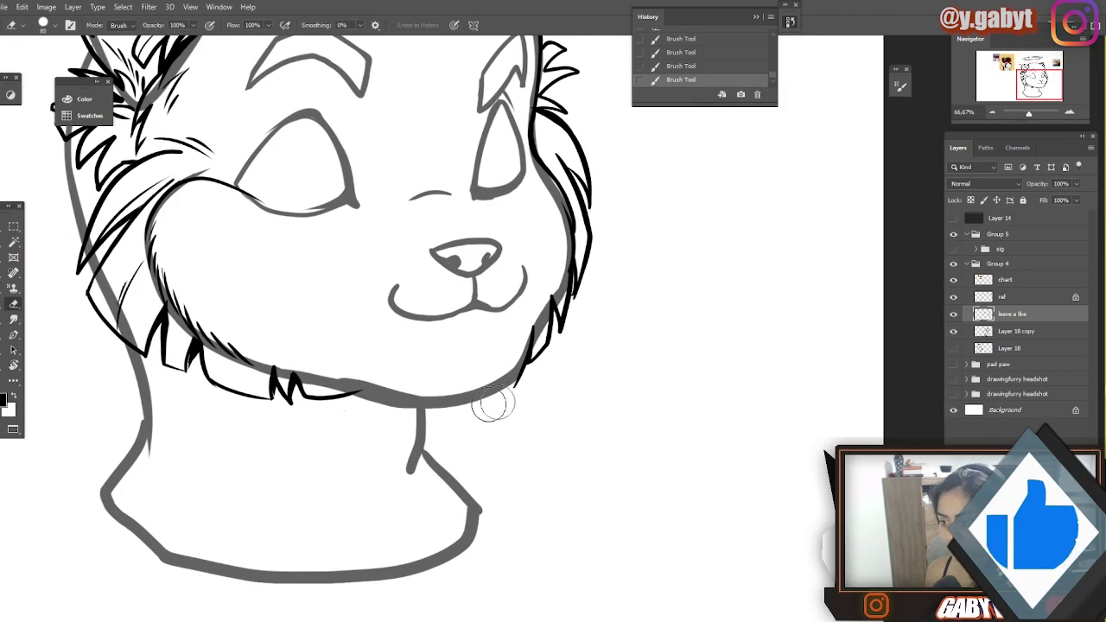
pyautogui.moveTo(527, 367)
pyautogui.mouseDown()
pyautogui.moveTo(480, 401)
pyautogui.moveTo(399, 408)
pyautogui.moveTo(420, 392)
pyautogui.mouseUp()
pyautogui.hotkey('ctrl', 'z')
pyautogui.press('e')
pyautogui.press('b')
pyautogui.moveTo(457, 409)
pyautogui.mouseDown()
pyautogui.moveTo(357, 387)
pyautogui.moveTo(389, 402)
pyautogui.mouseUp()
pyautogui.click(953, 332)
pyautogui.click(953, 331)
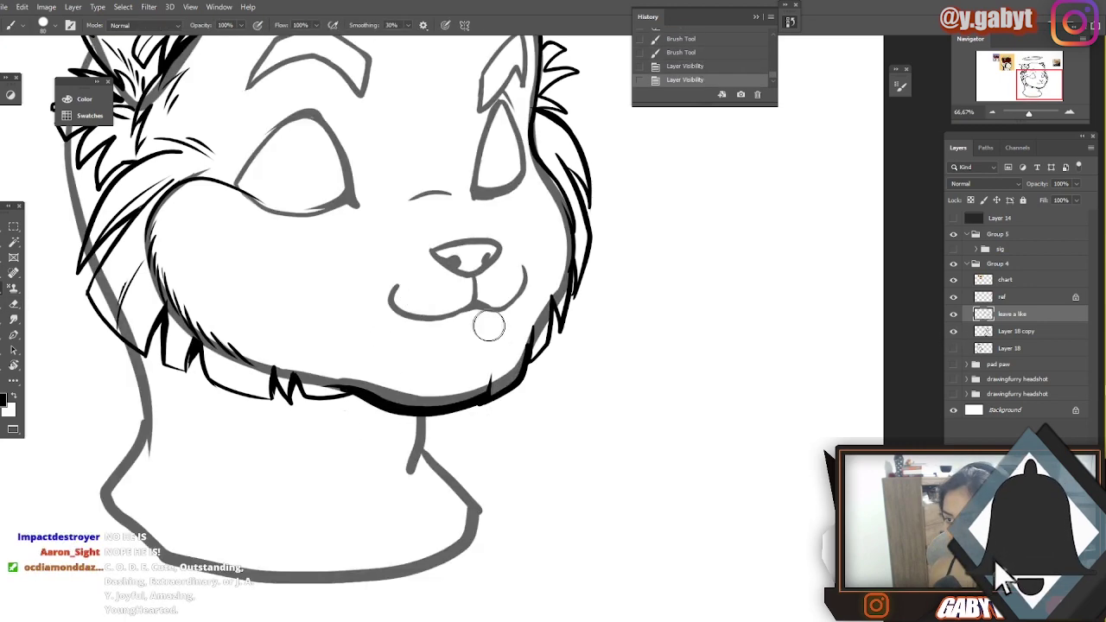
# - Add short fur strokes on the chin, running from below the mouth down to the chin line
pyautogui.hotkey('ctrl', '+')
pyautogui.moveTo(488, 353); pyautogui.dragTo(500, 365)
pyautogui.moveTo(491, 368); pyautogui.dragTo(501, 395)
pyautogui.moveTo(494, 405); pyautogui.dragTo(492, 425)
# - Draw thin fur strokes curving along the muzzle's far side below the far eye, and clean up the far jaw tuft's edge
pyautogui.moveTo(509, 272)
pyautogui.mouseDown()
pyautogui.moveTo(551, 199)
pyautogui.moveTo(521, 348)
pyautogui.mouseUp()
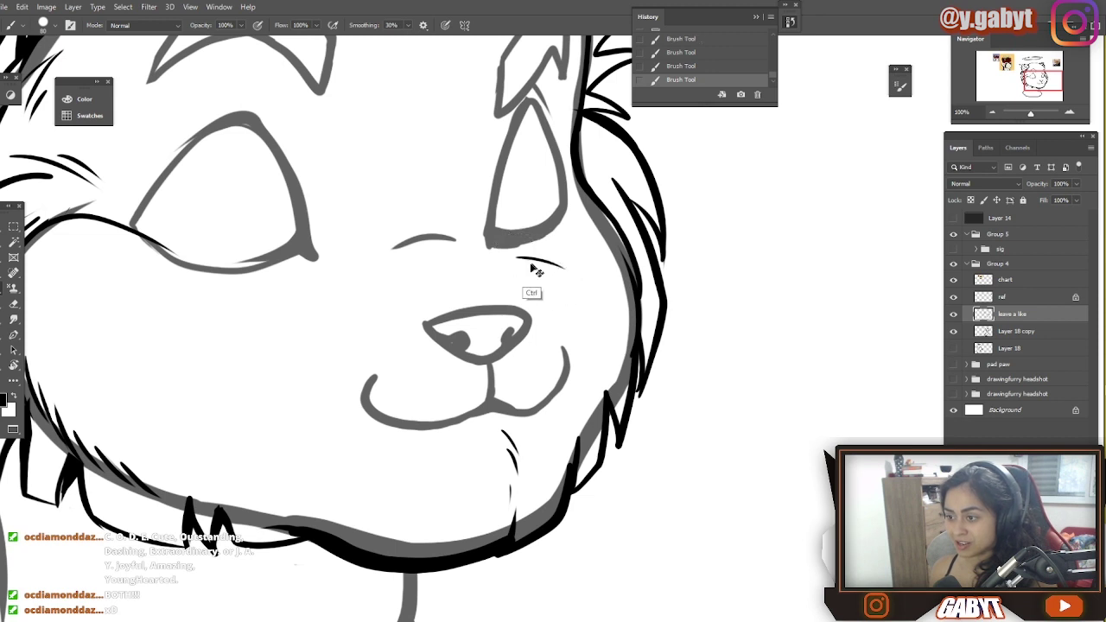
pyautogui.hotkey('ctrl', 'z')
pyautogui.moveTo(515, 259); pyautogui.dragTo(564, 276)
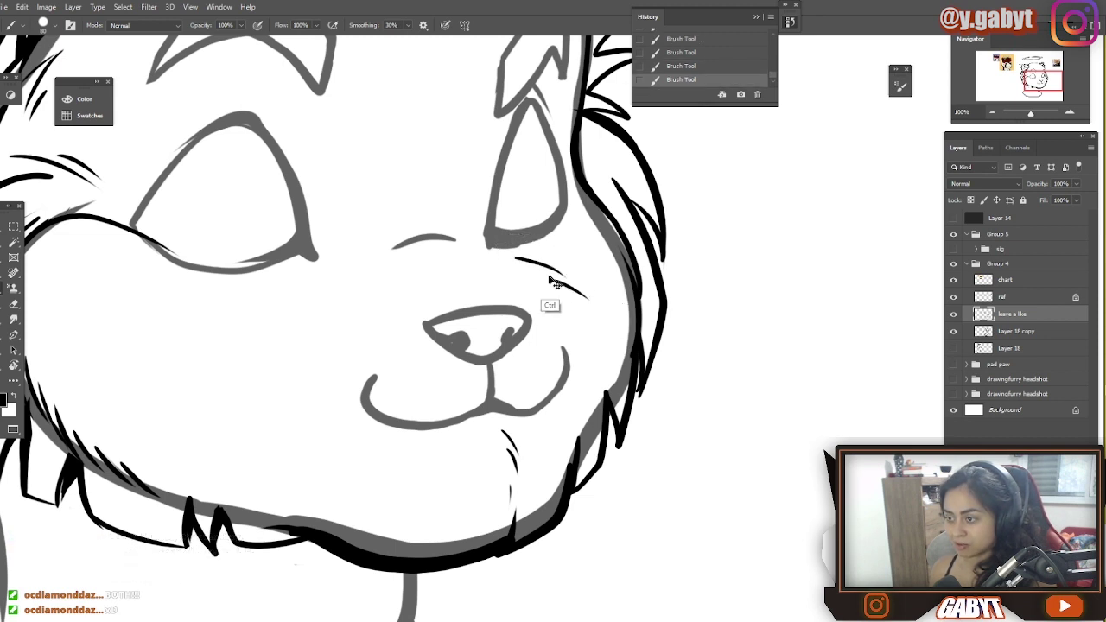
pyautogui.hotkey('ctrl', 'z')
pyautogui.hotkey('ctrl', 'z')
pyautogui.hotkey('ctrl', 'shift', 'z')
pyautogui.hotkey('ctrl', 'shift', 'z')
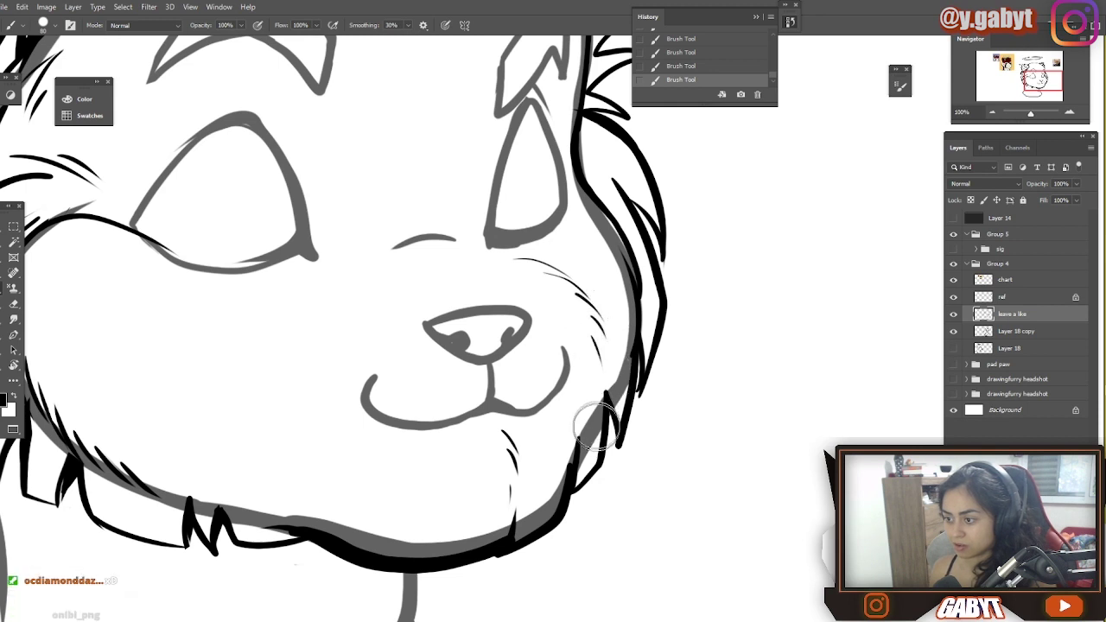
pyautogui.press('e')
pyautogui.press('b')
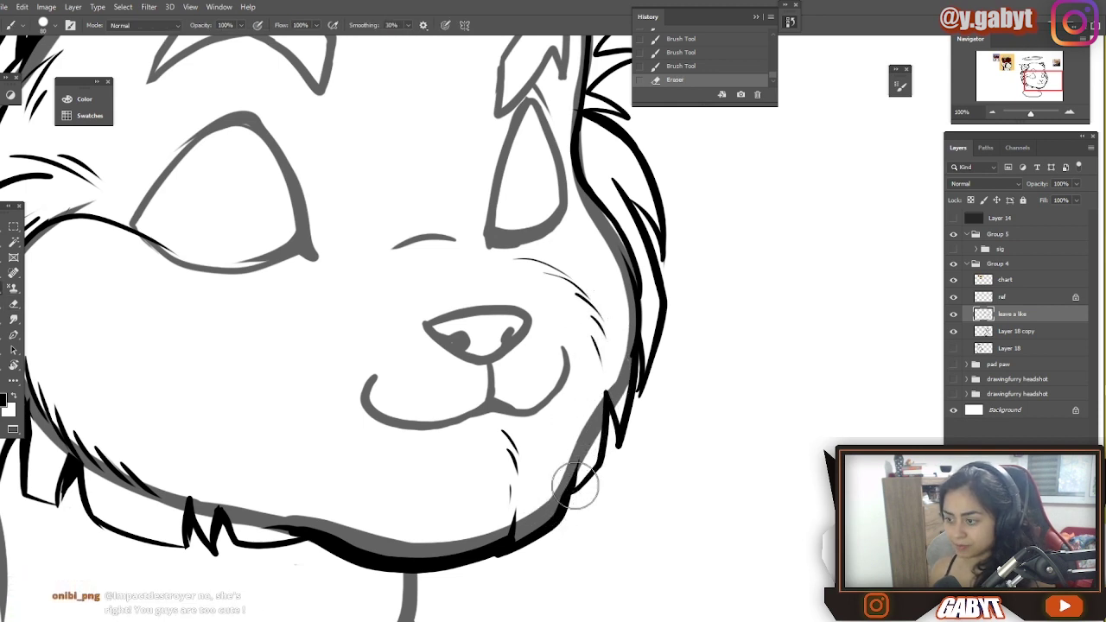
# - Draw thin fur strokes curving along the muzzle's near side and a short pair on the near part of the chin
pyautogui.moveTo(361, 188)
pyautogui.mouseDown()
pyautogui.moveTo(294, 360)
pyautogui.moveTo(535, 158)
pyautogui.mouseUp()
pyautogui.moveTo(456, 260); pyautogui.dragTo(409, 311)
pyautogui.hotkey('ctrl', 'z')
pyautogui.moveTo(460, 250); pyautogui.dragTo(396, 309)
pyautogui.hotkey('ctrl', 'z')
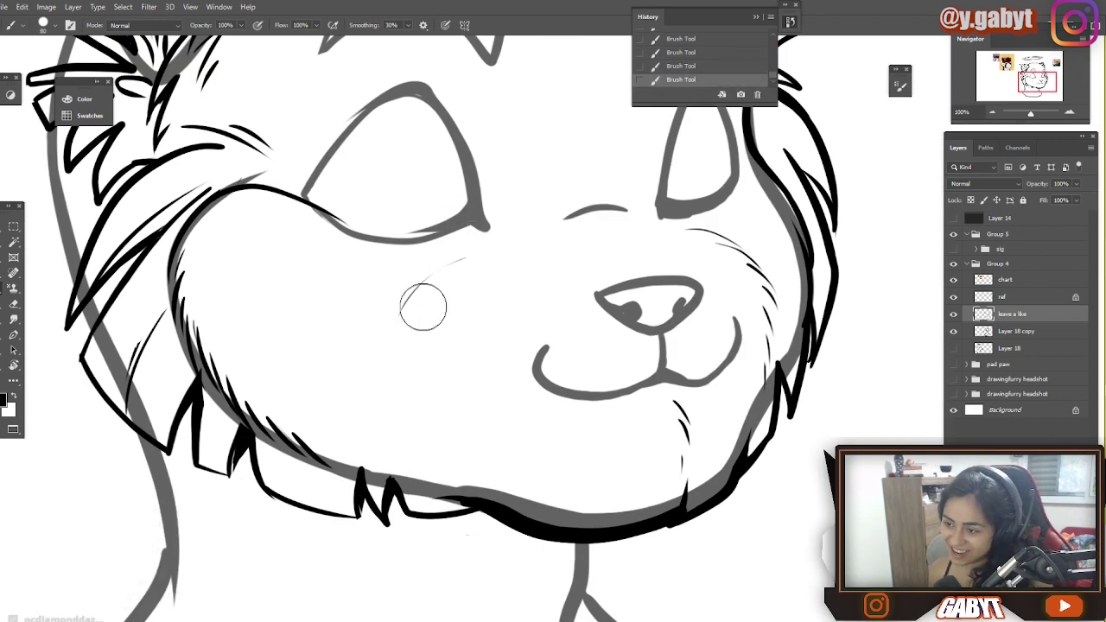
pyautogui.moveTo(463, 257); pyautogui.dragTo(399, 369)
pyautogui.hotkey('ctrl', 'z')
pyautogui.moveTo(526, 421); pyautogui.dragTo(515, 455)
pyautogui.hotkey('ctrl', '-')
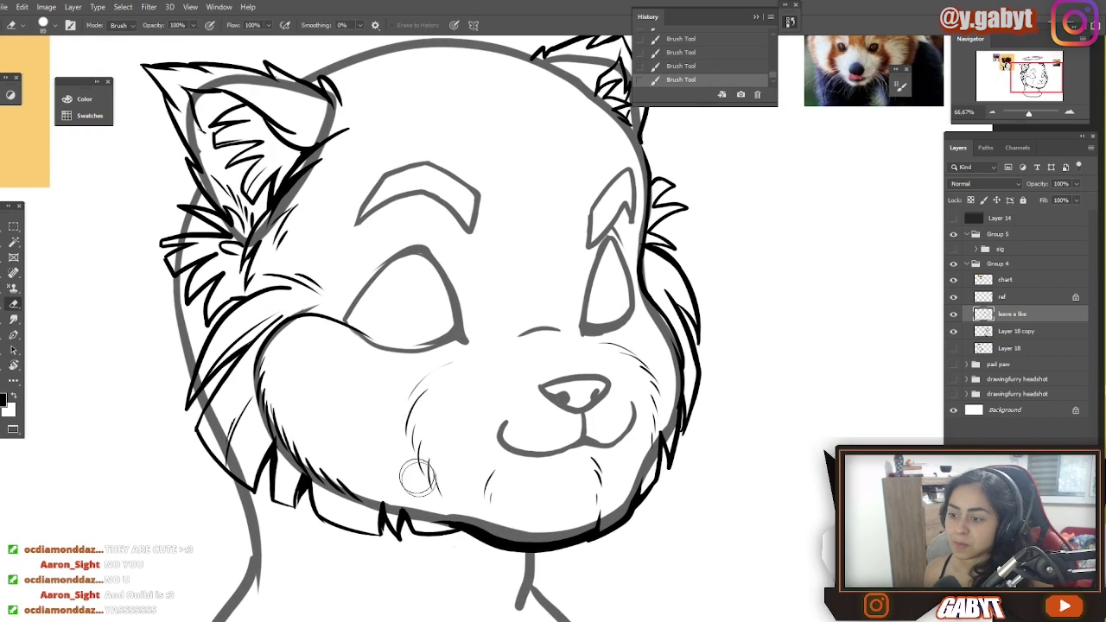
# - Erase and redraw the lower fur strokes on the muzzle's near side, and check the linework with the faded sketch briefly hidden
pyautogui.moveTo(415, 476); pyautogui.dragTo(429, 380)
pyautogui.press('b')
pyautogui.moveTo(445, 355); pyautogui.dragTo(424, 409)
pyautogui.hotkey('ctrl', 'z')
pyautogui.moveTo(449, 190); pyautogui.dragTo(354, 527)
pyautogui.moveTo(354, 527); pyautogui.dragTo(462, 190)
pyautogui.moveTo(448, 396); pyautogui.dragTo(434, 430)
pyautogui.moveTo(259, 259)
pyautogui.mouseDown()
pyautogui.moveTo(671, 390)
pyautogui.moveTo(260, 180)
pyautogui.mouseUp()
pyautogui.moveTo(444, 371); pyautogui.dragTo(459, 410)
pyautogui.moveTo(459, 396); pyautogui.dragTo(489, 432)
pyautogui.hotkey('ctrl', 'z')
pyautogui.click(952, 332)
pyautogui.click(953, 331)
# - Draw short, vertical fur strokes on the forehead between the eyebrows, undoing misplaced ones
pyautogui.moveTo(649, 425); pyautogui.dragTo(672, 394)
pyautogui.moveTo(609, 284); pyautogui.dragTo(573, 438)
pyautogui.moveTo(518, 350); pyautogui.dragTo(529, 275)
pyautogui.hotkey('ctrl', 'z')
pyautogui.moveTo(519, 228)
pyautogui.mouseDown()
pyautogui.moveTo(657, 245)
pyautogui.moveTo(663, 298)
pyautogui.mouseUp()
pyautogui.moveTo(668, 297); pyautogui.dragTo(657, 326)
pyautogui.moveTo(653, 361)
pyautogui.mouseDown()
pyautogui.moveTo(572, 334)
pyautogui.moveTo(585, 290)
pyautogui.mouseUp()
pyautogui.hotkey('ctrl', 'z')
pyautogui.moveTo(434, 371)
pyautogui.mouseDown()
pyautogui.moveTo(501, 390)
pyautogui.moveTo(494, 381)
pyautogui.mouseUp()
pyautogui.hotkey('ctrl', 'z')
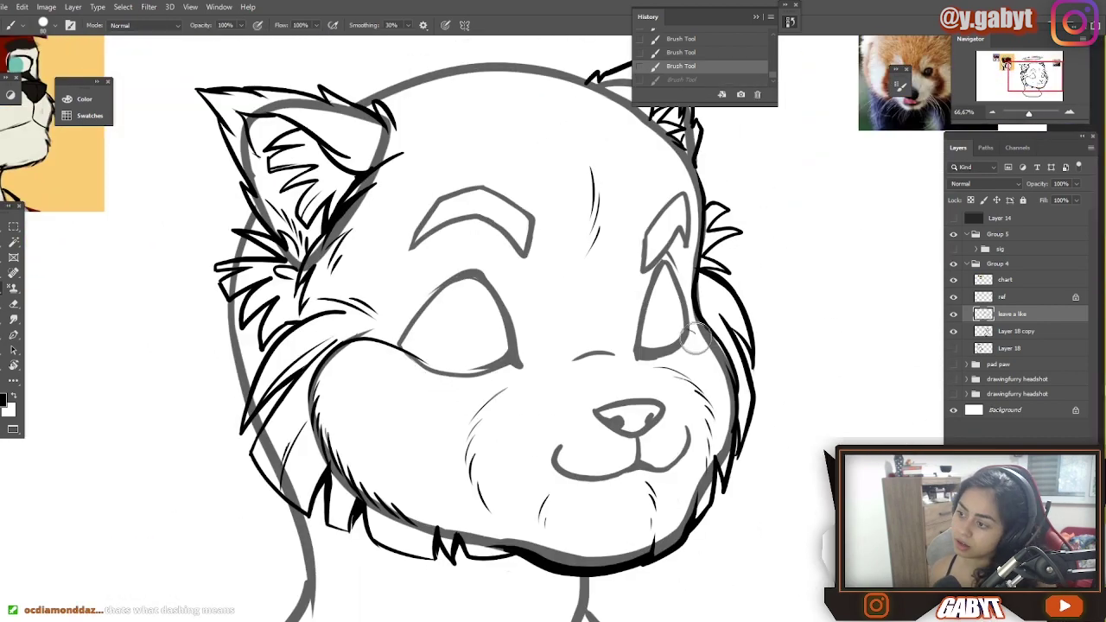
# - Try a hair stroke starting at the near ear's inner corner on top of the head, and undo it
pyautogui.moveTo(497, 233); pyautogui.dragTo(585, 291)
pyautogui.moveTo(654, 249); pyautogui.dragTo(757, 319)
pyautogui.moveTo(682, 200)
pyautogui.mouseDown()
pyautogui.moveTo(724, 200)
pyautogui.moveTo(691, 292)
pyautogui.mouseUp()
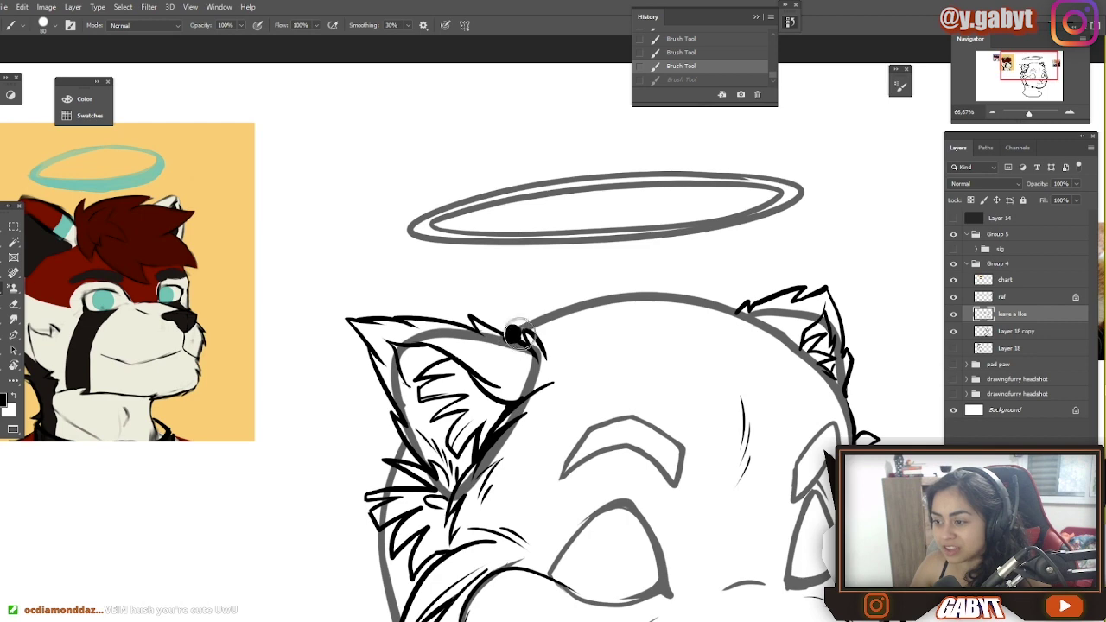
pyautogui.hotkey('ctrl', 'shift', 'z')
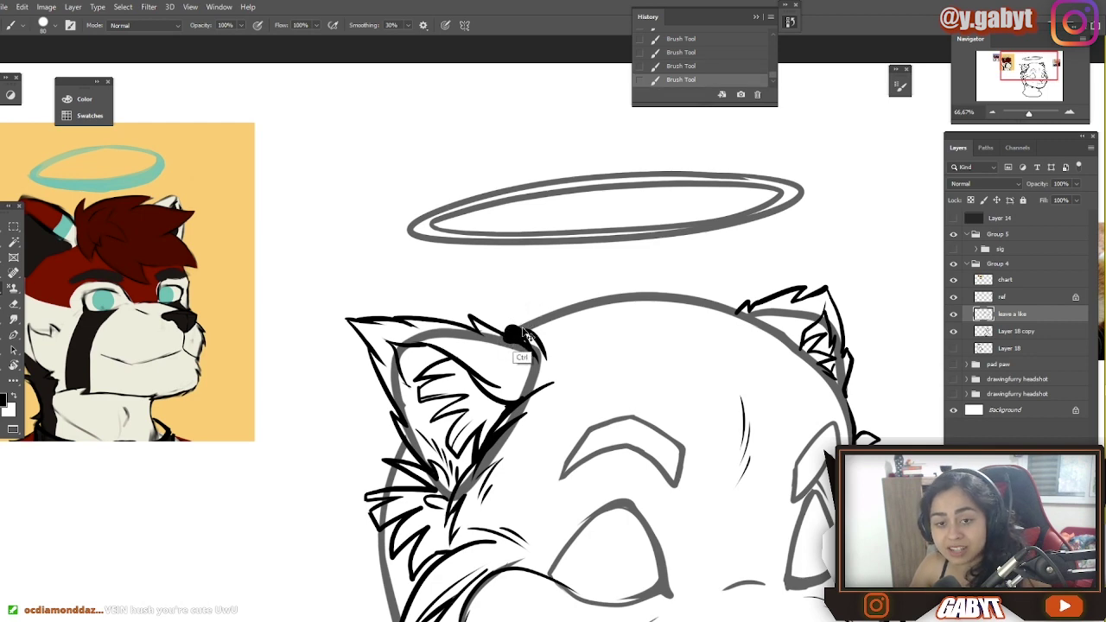
pyautogui.hotkey('ctrl', 'z')
pyautogui.moveTo(523, 333)
pyautogui.mouseDown()
pyautogui.moveTo(505, 253)
pyautogui.moveTo(557, 293)
pyautogui.moveTo(603, 199)
pyautogui.mouseUp()
pyautogui.hotkey('ctrl', 'z')
# - Try hair outlines across the top of the head and down over the forehead, and undo them
pyautogui.moveTo(735, 319); pyautogui.dragTo(622, 297)
pyautogui.moveTo(457, 262); pyautogui.dragTo(701, 210)
pyautogui.hotkey('ctrl', 'z')
pyautogui.hotkey('ctrl', 'z')
pyautogui.moveTo(531, 235)
pyautogui.mouseDown()
pyautogui.moveTo(621, 378)
pyautogui.moveTo(537, 457)
pyautogui.mouseUp()
pyautogui.hotkey('ctrl', 'z')
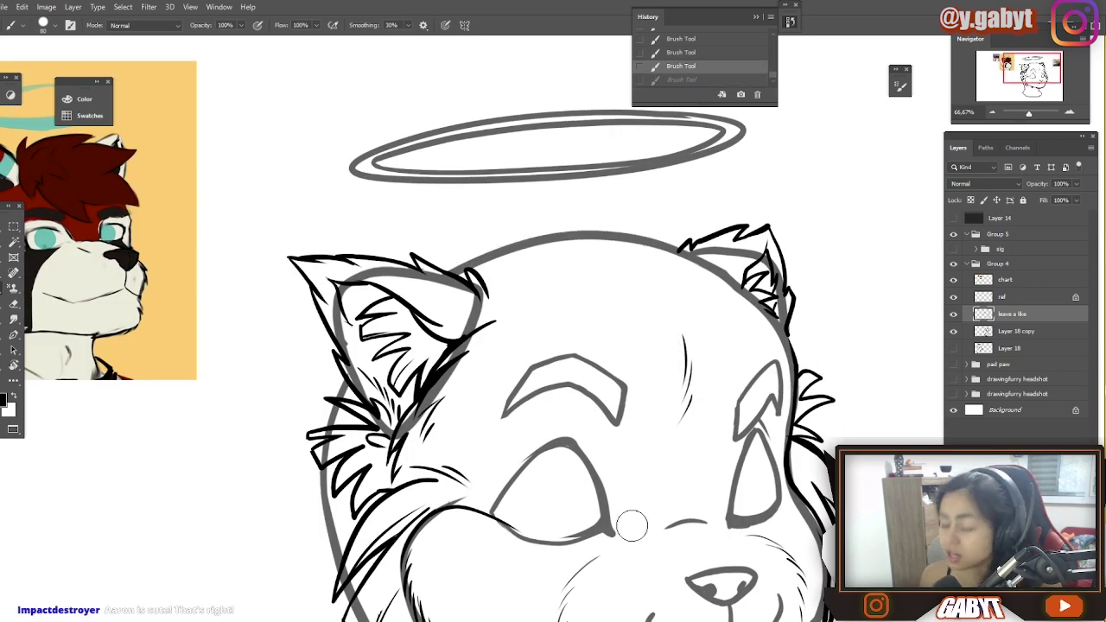
pyautogui.moveTo(486, 234); pyautogui.dragTo(654, 367)
pyautogui.moveTo(595, 287); pyautogui.dragTo(616, 359)
pyautogui.hotkey('ctrl', 'z')
pyautogui.hotkey('ctrl', 'z')
# - Draw the hair's top outline from the near ear's inner corner up to a pointed tip below the halo
pyautogui.moveTo(625, 596); pyautogui.dragTo(524, 566)
pyautogui.moveTo(366, 241)
pyautogui.mouseDown()
pyautogui.moveTo(507, 308)
pyautogui.moveTo(486, 262)
pyautogui.moveTo(493, 307)
pyautogui.moveTo(734, 204)
pyautogui.mouseUp()
pyautogui.moveTo(734, 204); pyautogui.dragTo(646, 239)
pyautogui.moveTo(717, 275); pyautogui.dragTo(623, 243)
pyautogui.press('e')
pyautogui.moveTo(629, 253); pyautogui.dragTo(607, 238)
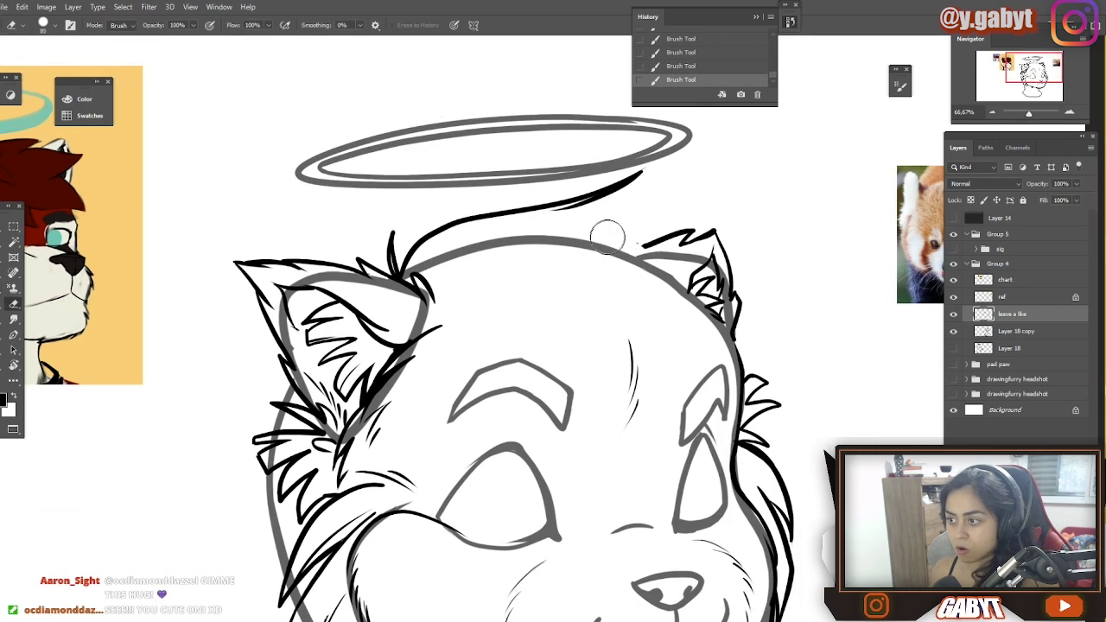
# - Draw a second pointed hair tip from the top outline toward the far ear, undoing the misplaced stroke
pyautogui.press('b')
pyautogui.moveTo(567, 329)
pyautogui.mouseDown()
pyautogui.moveTo(817, 375)
pyautogui.moveTo(479, 324)
pyautogui.mouseUp()
pyautogui.hotkey('ctrl', 'z')
pyautogui.moveTo(490, 181)
pyautogui.mouseDown()
pyautogui.moveTo(486, 207)
pyautogui.moveTo(616, 206)
pyautogui.mouseUp()
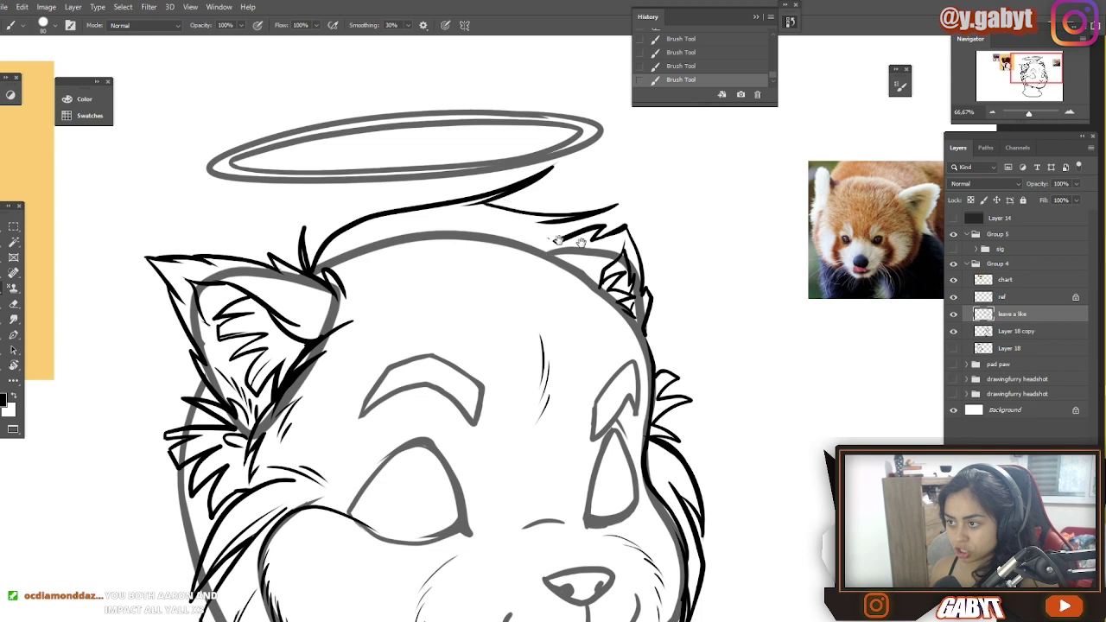
# - Draw curved hair strokes from beside the far ear down onto the forehead, erasing their rough ends
pyautogui.moveTo(559, 240)
pyautogui.mouseDown()
pyautogui.moveTo(513, 235)
pyautogui.moveTo(523, 246)
pyautogui.moveTo(532, 215)
pyautogui.moveTo(497, 346)
pyautogui.mouseUp()
pyautogui.press('e')
pyautogui.press('b')
pyautogui.hotkey('ctrl', 'z')
pyautogui.press('e')
pyautogui.press('b')
pyautogui.moveTo(481, 272)
pyautogui.mouseDown()
pyautogui.moveTo(491, 358)
pyautogui.moveTo(565, 280)
pyautogui.moveTo(548, 377)
pyautogui.moveTo(442, 378)
pyautogui.mouseUp()
pyautogui.keyDown('ctrl'); pyautogui.click(550, 325); pyautogui.keyUp('ctrl')
pyautogui.press('e')
pyautogui.moveTo(646, 324); pyautogui.dragTo(625, 320)
pyautogui.press('b')
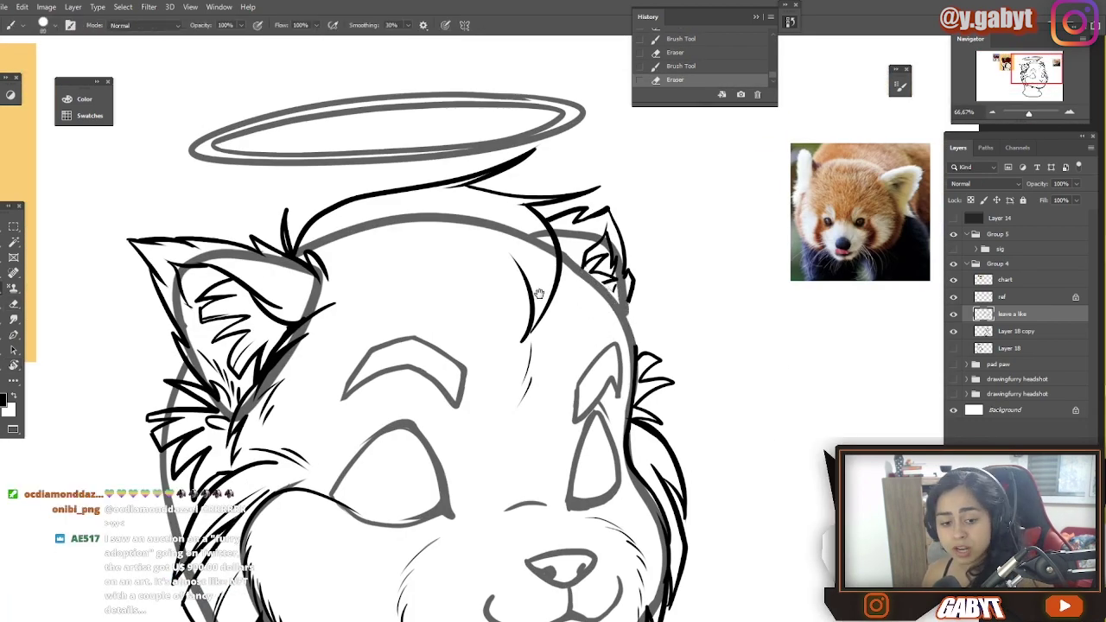
# - Draw a pointed hair lock sweeping from the curved forehead stroke across the far ear, redoing it until it fits
pyautogui.moveTo(551, 260)
pyautogui.mouseDown()
pyautogui.moveTo(648, 275)
pyautogui.moveTo(600, 251)
pyautogui.mouseUp()
pyautogui.moveTo(734, 315); pyautogui.dragTo(686, 286)
pyautogui.hotkey('ctrl', 'z')
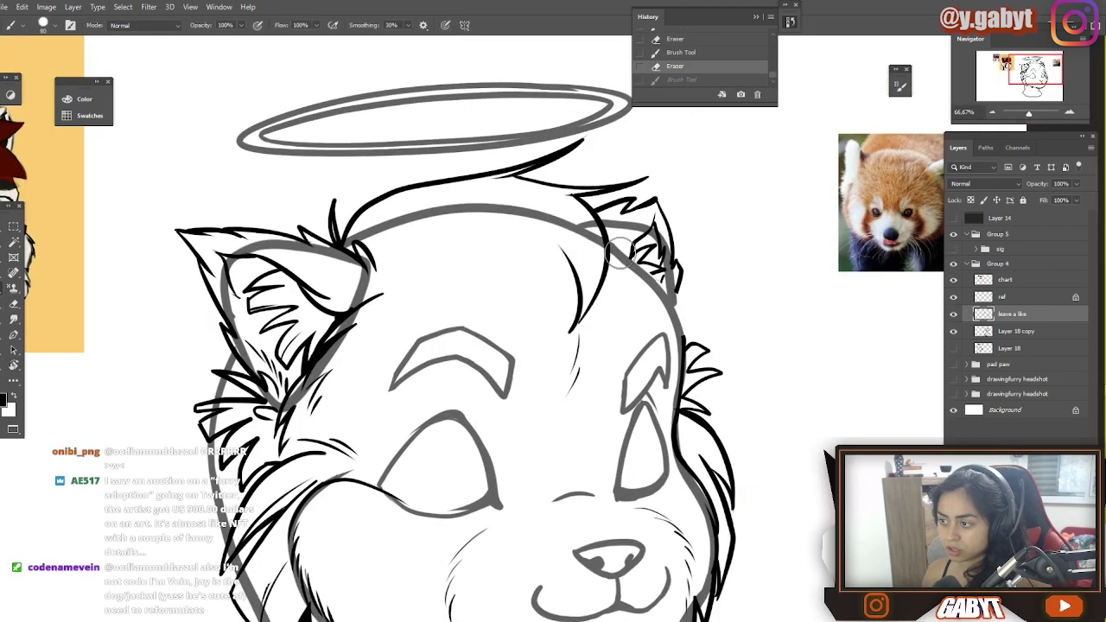
pyautogui.moveTo(622, 258); pyautogui.dragTo(727, 305)
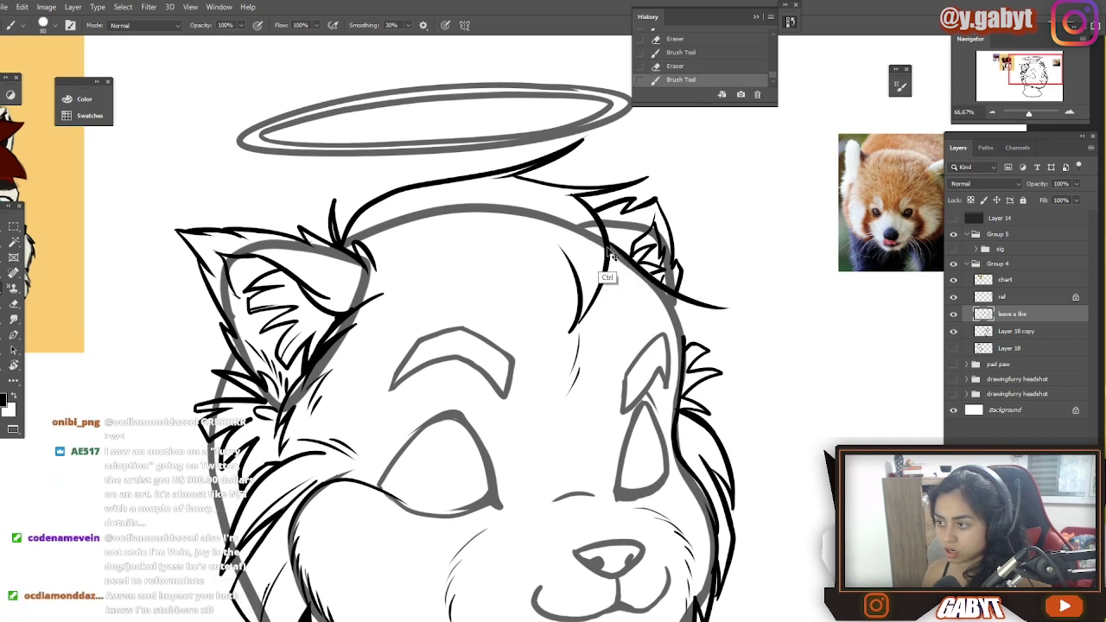
pyautogui.hotkey('ctrl', 'z')
pyautogui.moveTo(609, 248); pyautogui.dragTo(755, 309)
pyautogui.hotkey('ctrl', 'z')
pyautogui.moveTo(608, 246)
pyautogui.mouseDown()
pyautogui.moveTo(655, 281)
pyautogui.moveTo(734, 302)
pyautogui.mouseUp()
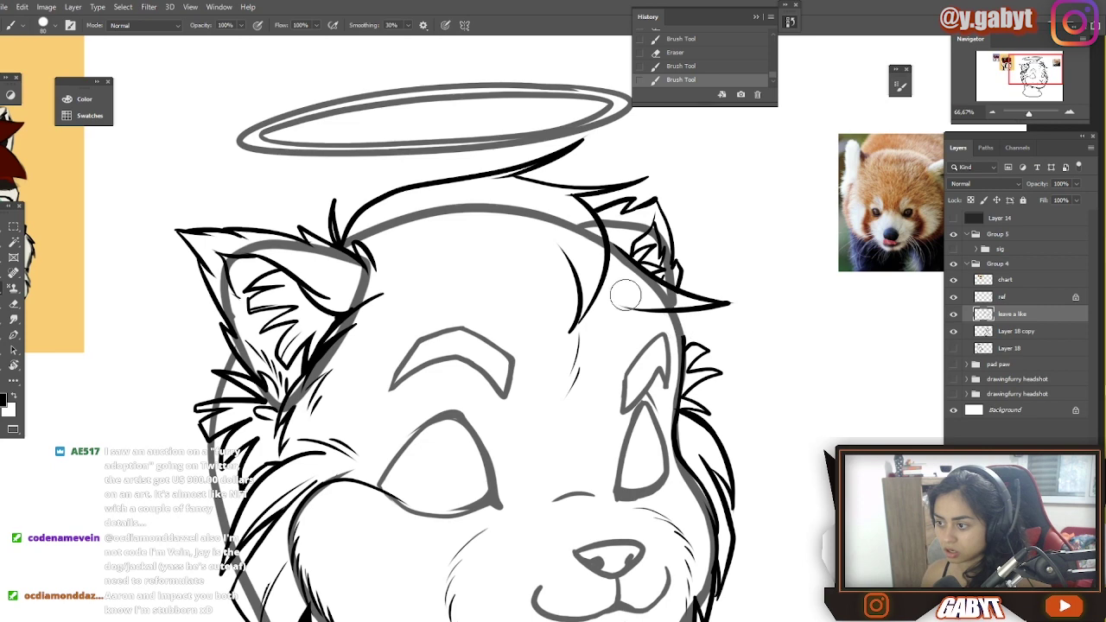
# - Redraw the underside stroke of the pointed lock over the far ear, undoing poor attempts
pyautogui.moveTo(626, 294)
pyautogui.mouseDown()
pyautogui.moveTo(721, 316)
pyautogui.moveTo(803, 302)
pyautogui.moveTo(778, 285)
pyautogui.mouseUp()
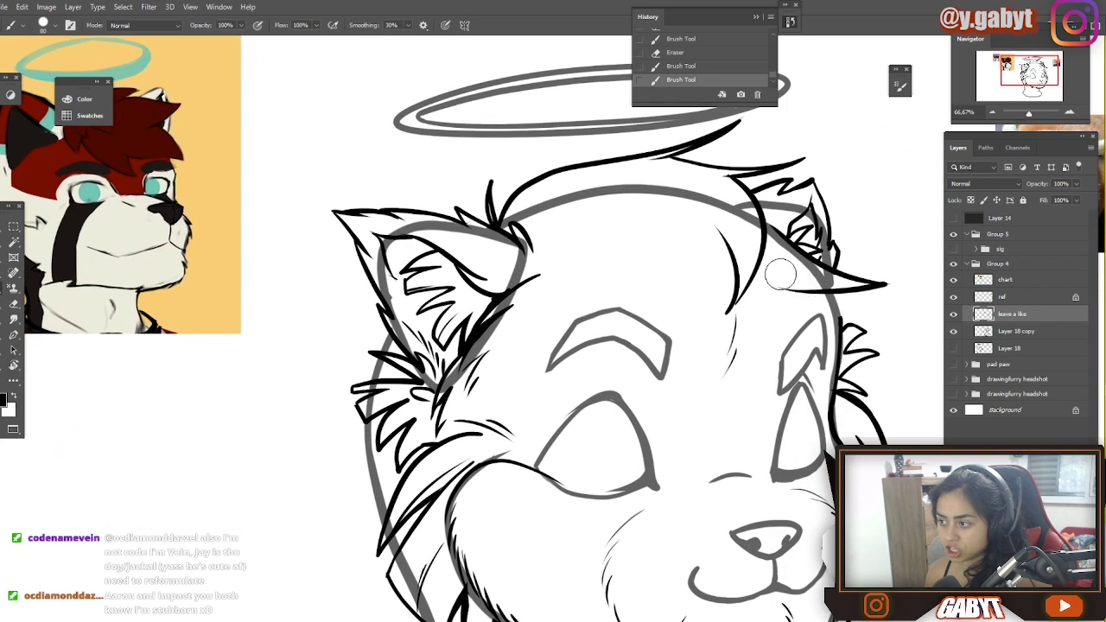
pyautogui.hotkey('ctrl', 'z')
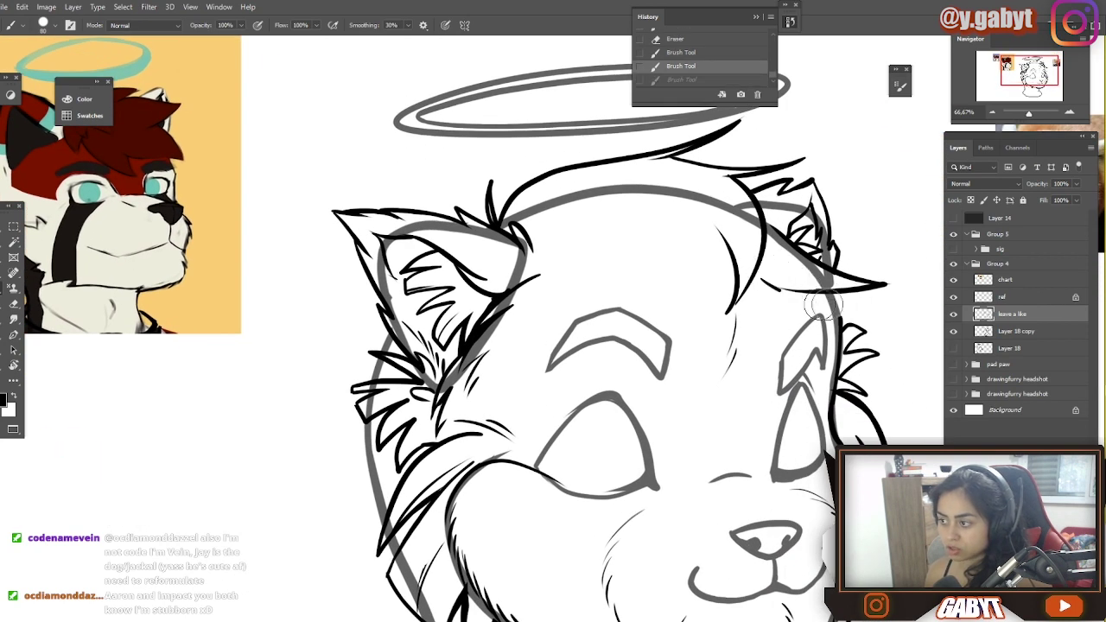
pyautogui.moveTo(816, 309); pyautogui.dragTo(744, 294)
pyautogui.hotkey('ctrl', 'z')
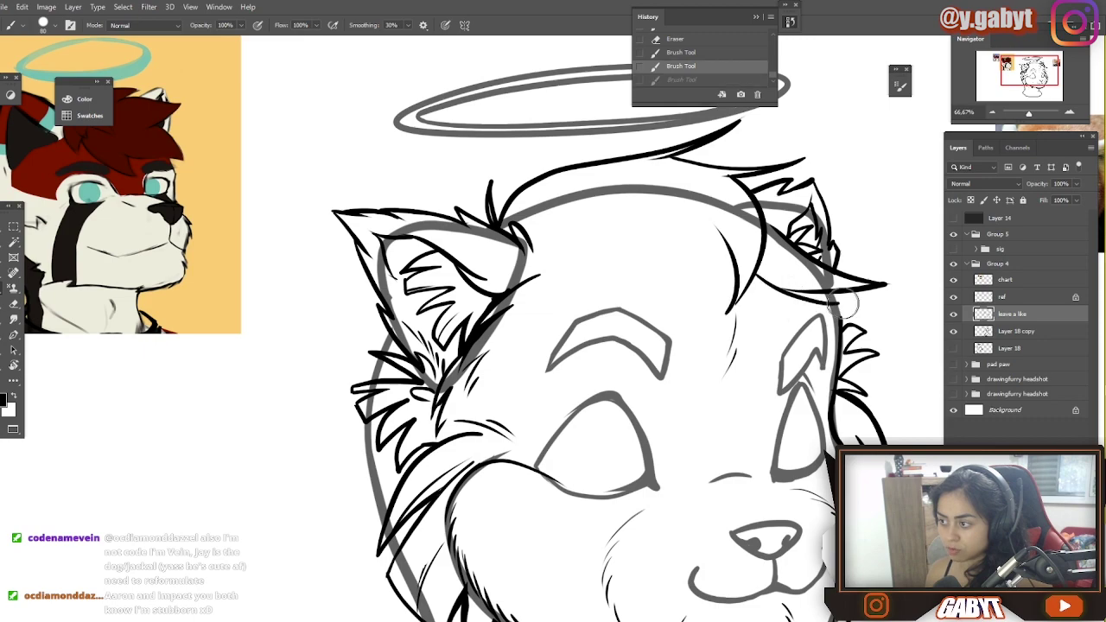
pyautogui.moveTo(843, 303); pyautogui.dragTo(744, 294)
pyautogui.hotkey('ctrl', 'z')
pyautogui.keyDown('ctrl'); pyautogui.click(736, 272); pyautogui.keyUp('ctrl')
pyautogui.keyDown('ctrl'); pyautogui.click(736, 272); pyautogui.keyUp('ctrl')
pyautogui.moveTo(434, 141); pyautogui.dragTo(478, 180)
pyautogui.keyDown('alt'); pyautogui.click(502, 281); pyautogui.keyUp('alt')
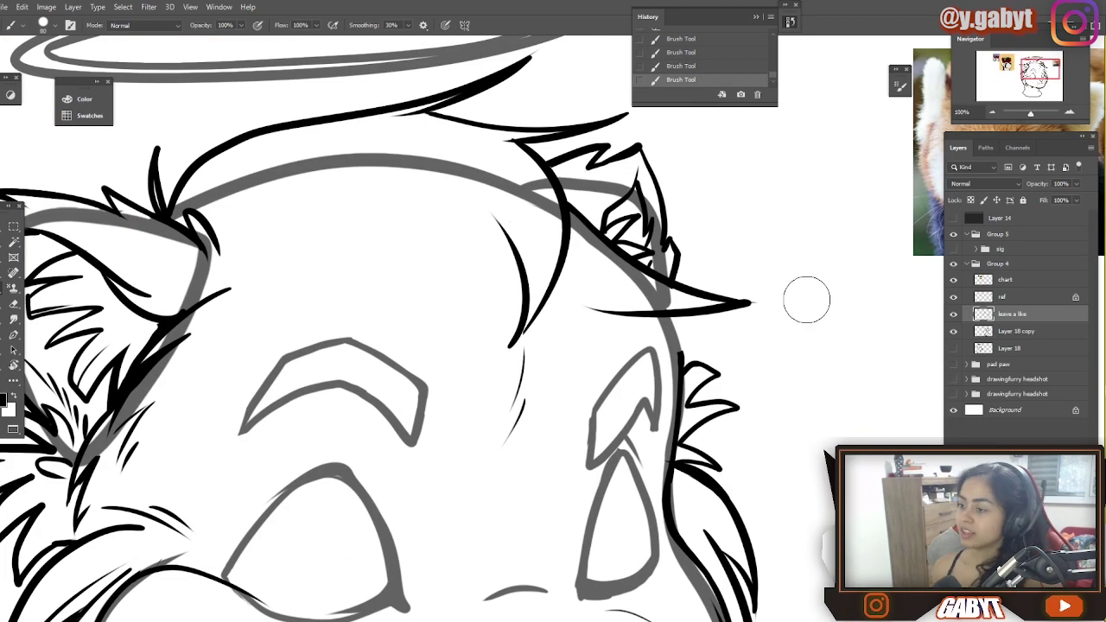
# - Add a second short stroke beneath the lock over the far ear, undoing misplaced ones
pyautogui.moveTo(199, 380); pyautogui.dragTo(743, 297)
pyautogui.keyDown('ctrl'); pyautogui.click(593, 358); pyautogui.keyUp('ctrl')
pyautogui.hotkey('ctrl', 'z')
pyautogui.moveTo(606, 367)
pyautogui.mouseDown()
pyautogui.moveTo(462, 370)
pyautogui.moveTo(543, 378)
pyautogui.mouseUp()
pyautogui.hotkey('ctrl', 'z')
pyautogui.keyDown('alt'); pyautogui.click(543, 377); pyautogui.keyUp('alt')
pyautogui.moveTo(741, 379); pyautogui.dragTo(459, 414)
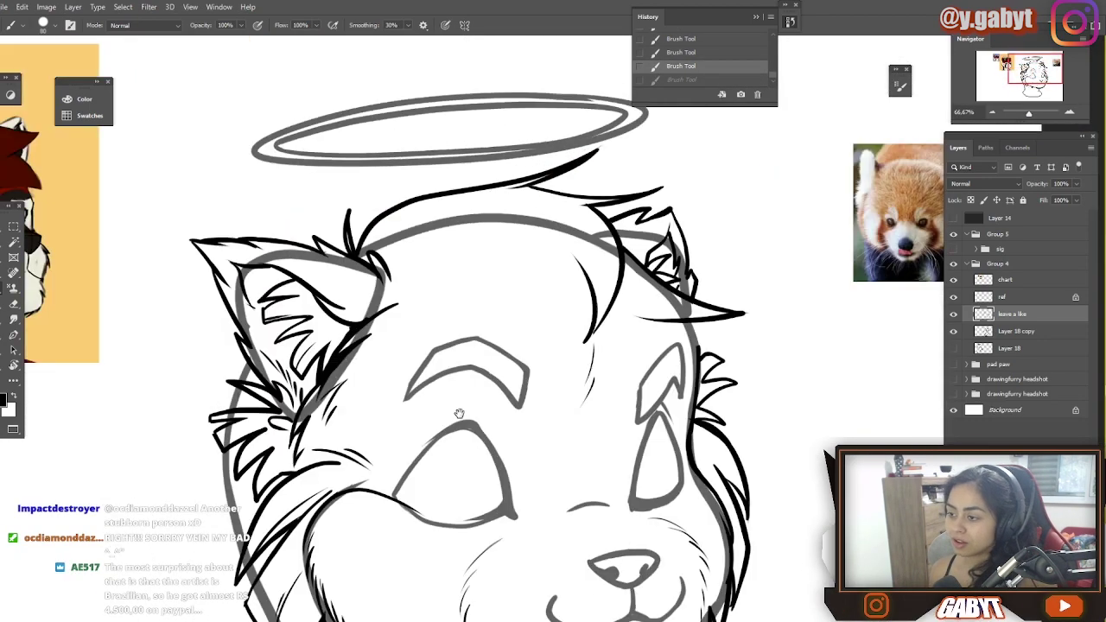
pyautogui.keyDown('ctrl'); pyautogui.click(625, 336); pyautogui.keyUp('ctrl')
pyautogui.moveTo(751, 322); pyautogui.dragTo(631, 317)
pyautogui.keyDown('alt'); pyautogui.click(654, 344); pyautogui.keyUp('alt')
# - Draw fringe strokes sweeping from the near ear across the upper forehead, undoing misplaced ones
pyautogui.moveTo(654, 372)
pyautogui.mouseDown()
pyautogui.moveTo(794, 344)
pyautogui.moveTo(689, 300)
pyautogui.mouseUp()
pyautogui.hotkey('ctrl', 'z')
pyautogui.moveTo(513, 238); pyautogui.dragTo(647, 334)
pyautogui.hotkey('ctrl', 'z')
pyautogui.moveTo(441, 233)
pyautogui.mouseDown()
pyautogui.moveTo(614, 260)
pyautogui.moveTo(617, 290)
pyautogui.moveTo(661, 319)
pyautogui.mouseUp()
pyautogui.hotkey('ctrl', 'z')
pyautogui.moveTo(603, 265); pyautogui.dragTo(649, 320)
pyautogui.hotkey('ctrl', 'z')
pyautogui.moveTo(632, 277); pyautogui.dragTo(739, 324)
pyautogui.hotkey('ctrl', 'z')
# - Add short hair-root strokes beside the near ear where the fringe begins, correcting one of them
pyautogui.moveTo(609, 265); pyautogui.dragTo(709, 225)
pyautogui.moveTo(626, 279)
pyautogui.mouseDown()
pyautogui.moveTo(664, 259)
pyautogui.moveTo(623, 264)
pyautogui.mouseUp()
pyautogui.hotkey('ctrl', 'z')
pyautogui.press('e')
pyautogui.press('b')
pyautogui.moveTo(622, 269)
pyautogui.mouseDown()
pyautogui.moveTo(681, 266)
pyautogui.moveTo(622, 240)
pyautogui.mouseUp()
# - Outline the fringe's long diagonal edges down to a pointed tip between the eyebrows, undoing misplaced strokes
pyautogui.moveTo(713, 271)
pyautogui.mouseDown()
pyautogui.moveTo(605, 279)
pyautogui.moveTo(590, 321)
pyautogui.moveTo(530, 279)
pyautogui.mouseUp()
pyautogui.hotkey('ctrl', 'z')
pyautogui.moveTo(535, 241)
pyautogui.mouseDown()
pyautogui.moveTo(657, 351)
pyautogui.moveTo(680, 410)
pyautogui.mouseUp()
pyautogui.hotkey('ctrl', 'z')
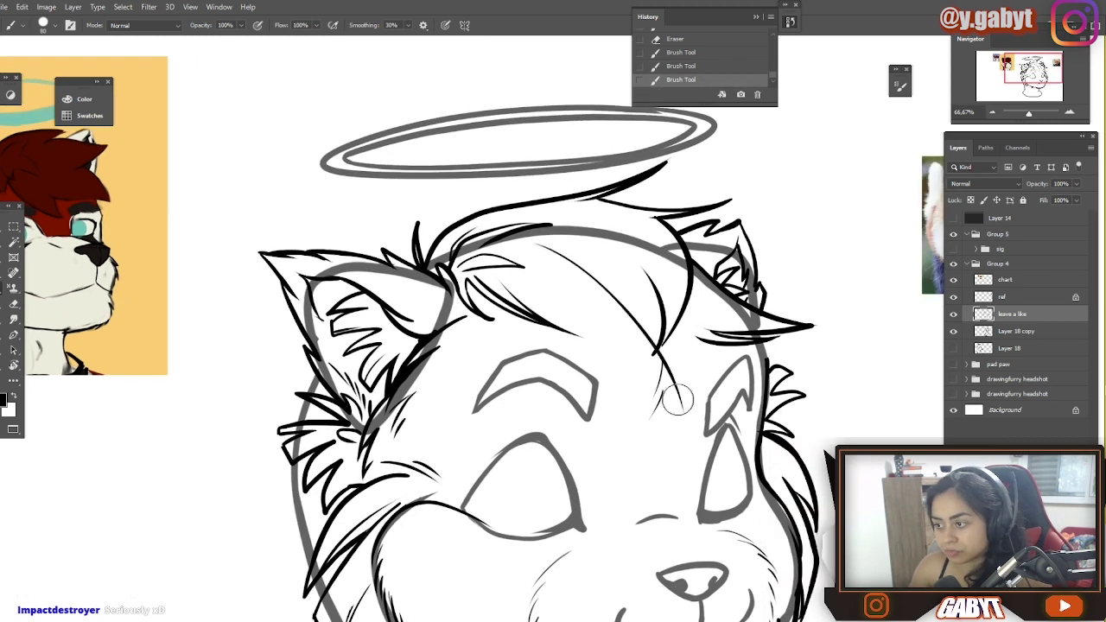
pyautogui.hotkey('ctrl', 'z')
pyautogui.moveTo(538, 297)
pyautogui.mouseDown()
pyautogui.moveTo(605, 377)
pyautogui.moveTo(664, 388)
pyautogui.mouseUp()
pyautogui.press('e')
pyautogui.hotkey('ctrl', 'z')
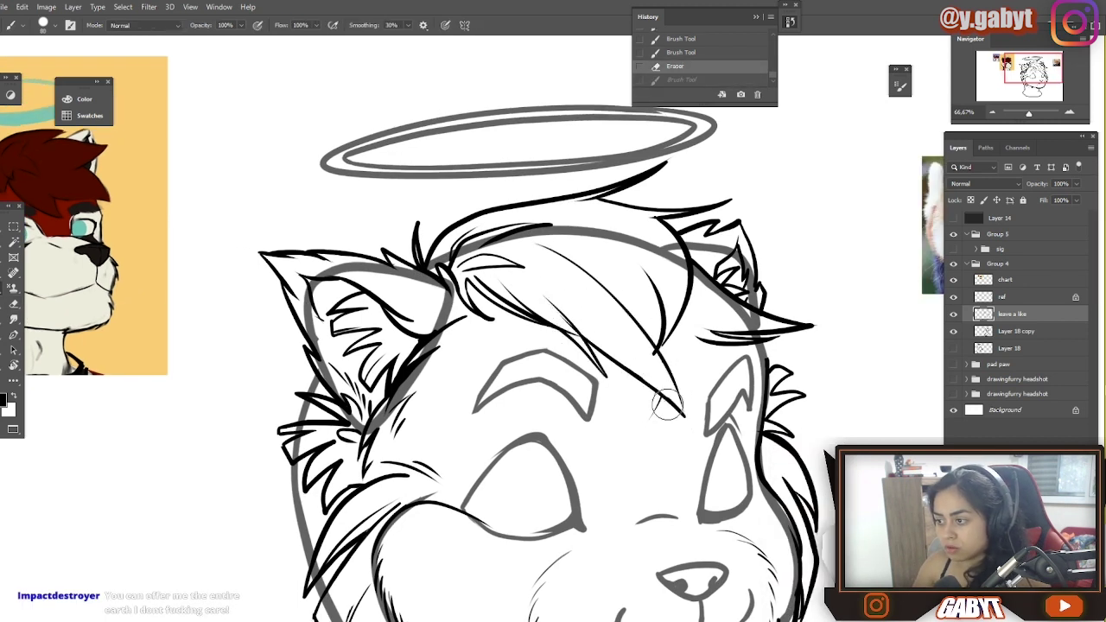
# - Fill the fringe with thin strand lines following its diagonal sweep, undoing misplaced ones
pyautogui.press('b')
pyautogui.moveTo(516, 256); pyautogui.dragTo(529, 257)
pyautogui.moveTo(528, 257); pyautogui.dragTo(572, 295)
pyautogui.hotkey('ctrl', 'z')
pyautogui.moveTo(557, 227)
pyautogui.mouseDown()
pyautogui.moveTo(666, 296)
pyautogui.moveTo(665, 330)
pyautogui.moveTo(749, 362)
pyautogui.mouseUp()
pyautogui.hotkey('ctrl', 'z')
pyautogui.hotkey('ctrl', 'z')
pyautogui.hotkey('ctrl', 'z')
# - Draw a small pointed lock from the fringe tip toward the far eyebrow, with strand lines above it
pyautogui.moveTo(686, 327); pyautogui.dragTo(739, 347)
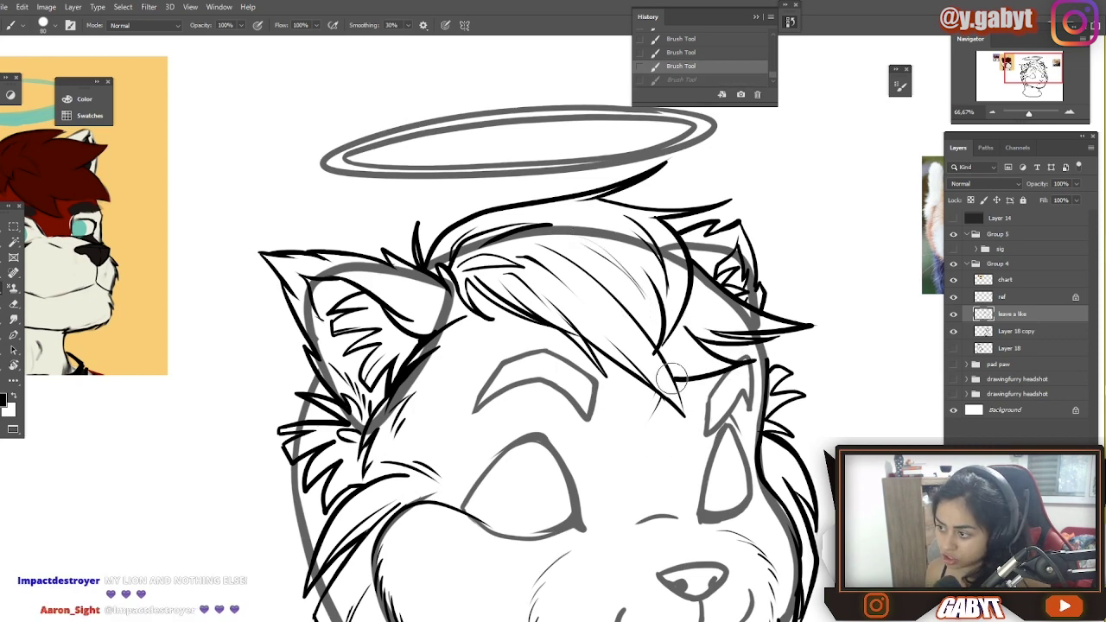
pyautogui.moveTo(674, 379); pyautogui.dragTo(734, 370)
pyautogui.hotkey('ctrl', 'z')
pyautogui.moveTo(674, 379); pyautogui.dragTo(750, 356)
pyautogui.moveTo(686, 308); pyautogui.dragTo(772, 323)
pyautogui.scroll(-2, 840, 276)
pyautogui.scroll(1, 792, 332)
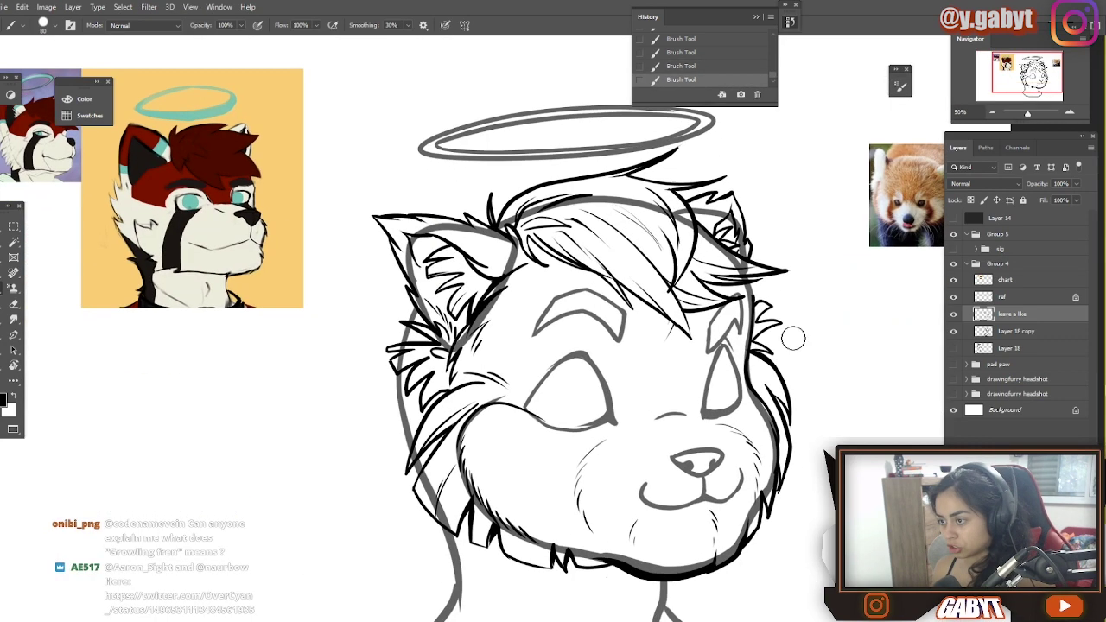
# - Clean up the rough hair lines on top of the head with the Eraser
pyautogui.scroll(2, 552, 246)
pyautogui.press('e')
pyautogui.moveTo(525, 219); pyautogui.dragTo(536, 242)
pyautogui.press('b')
pyautogui.scroll(-2, 484, 223)
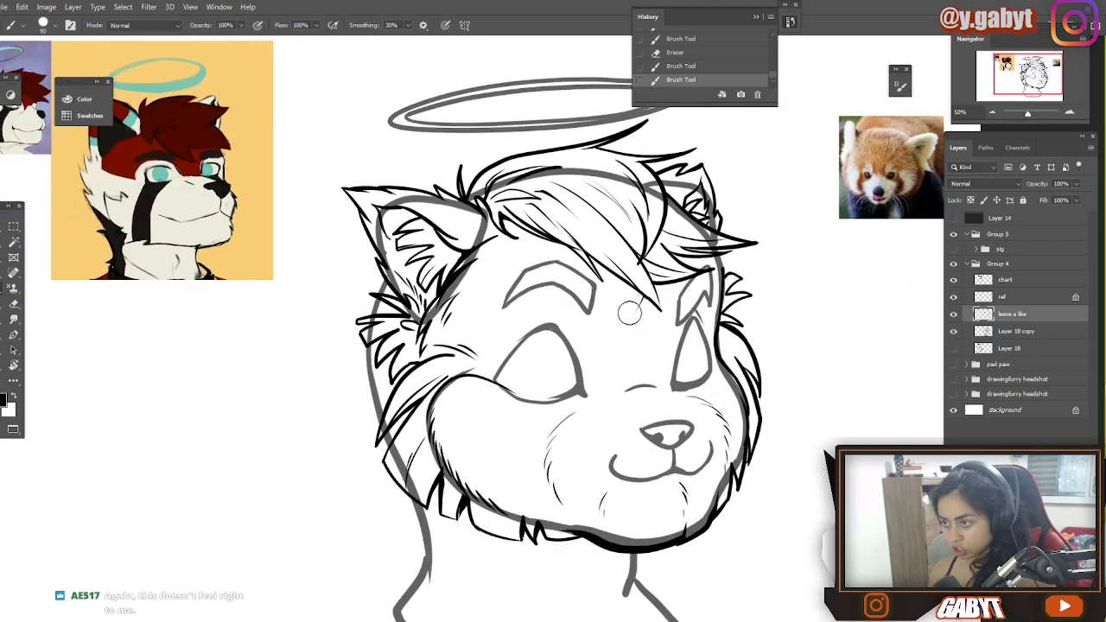
# - Add loose strands along the hair's top outline and the lock over the far ear, undoing misplaced ones
pyautogui.scroll(2, 630, 313)
pyautogui.moveTo(419, 268)
pyautogui.mouseDown()
pyautogui.moveTo(600, 201)
pyautogui.moveTo(535, 203)
pyautogui.mouseUp()
pyautogui.hotkey('ctrl', 'z')
pyautogui.moveTo(596, 210); pyautogui.dragTo(741, 204)
pyautogui.hotkey('ctrl', 'z')
pyautogui.moveTo(689, 285); pyautogui.dragTo(822, 326)
# - Add fine strands at the fringe's lower edge and tip, and at the hairline beside the near ear
pyautogui.moveTo(687, 346)
pyautogui.mouseDown()
pyautogui.moveTo(777, 360)
pyautogui.moveTo(667, 392)
pyautogui.mouseUp()
pyautogui.hotkey('ctrl', 'z')
pyautogui.moveTo(583, 350); pyautogui.dragTo(667, 419)
pyautogui.moveTo(449, 300); pyautogui.dragTo(485, 326)
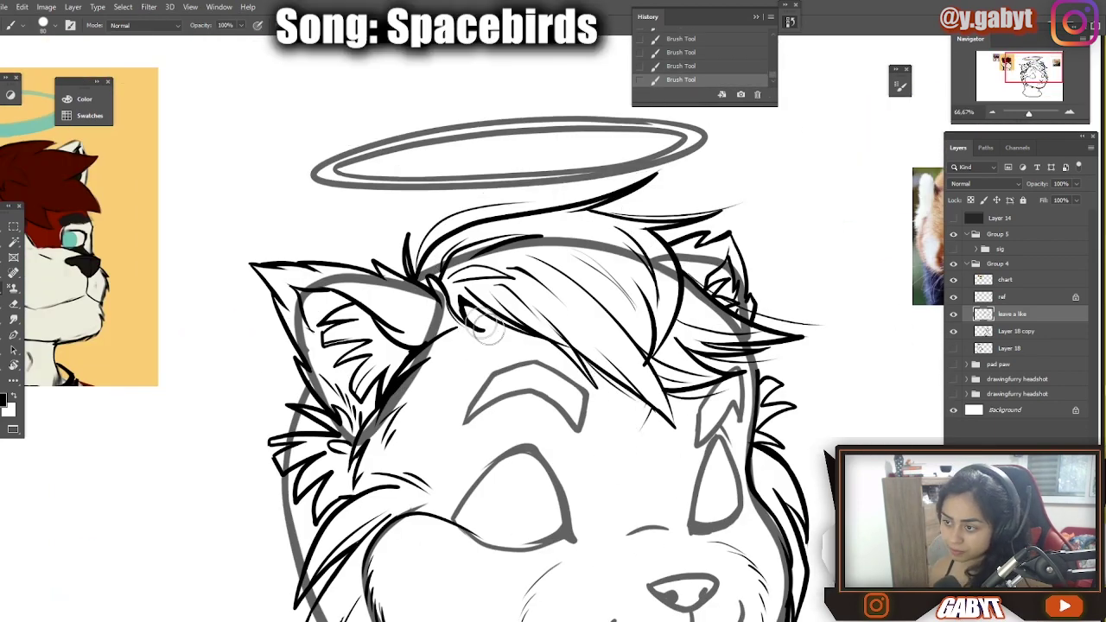
pyautogui.scroll(-2, 711, 313)
pyautogui.scroll(1, 711, 326)
# - Outline the fur behind the near cheek in jagged tufts from below the ear down toward the neck
pyautogui.moveTo(604, 440); pyautogui.dragTo(626, 352)
pyautogui.moveTo(172, 237); pyautogui.dragTo(241, 311)
pyautogui.moveTo(237, 351); pyautogui.dragTo(135, 215)
pyautogui.hotkey('ctrl', 'z')
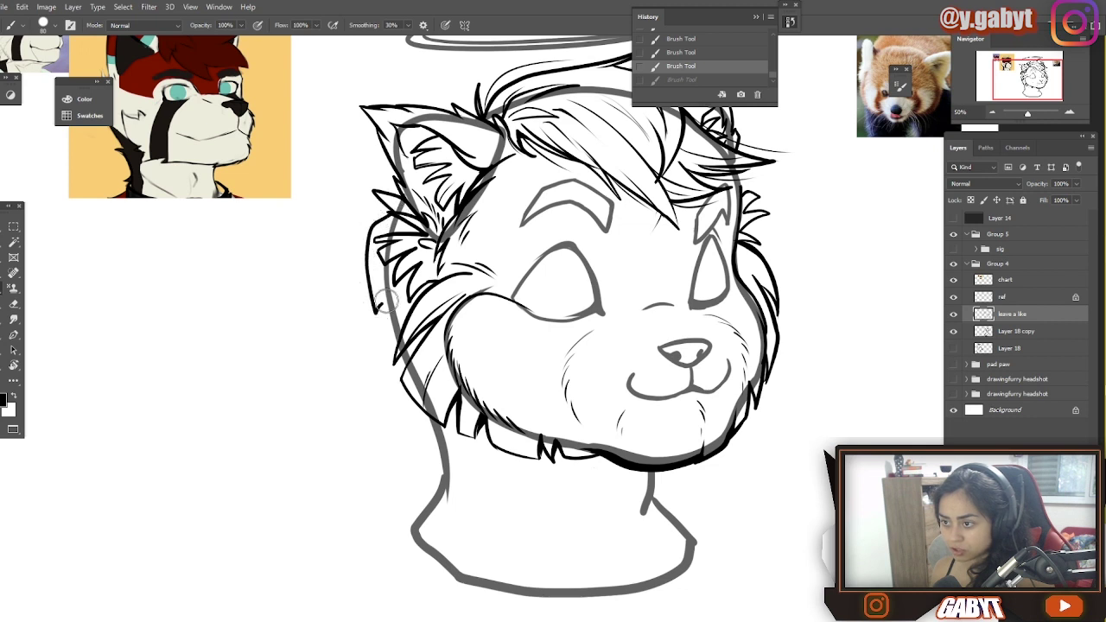
pyautogui.moveTo(382, 299); pyautogui.dragTo(378, 344)
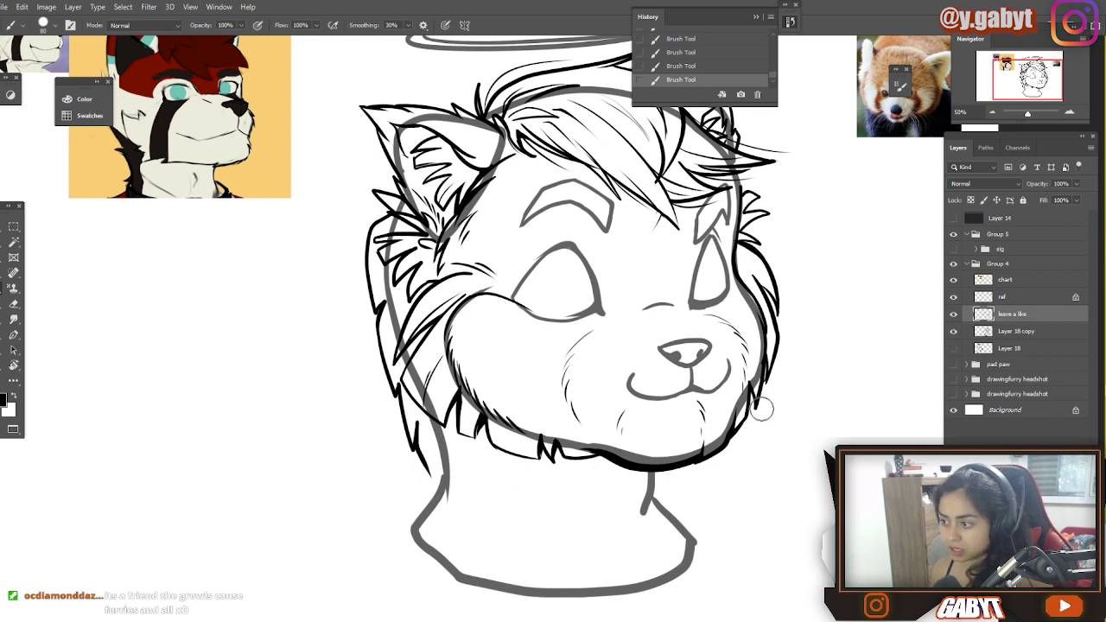
pyautogui.hotkey('ctrl', 'z')
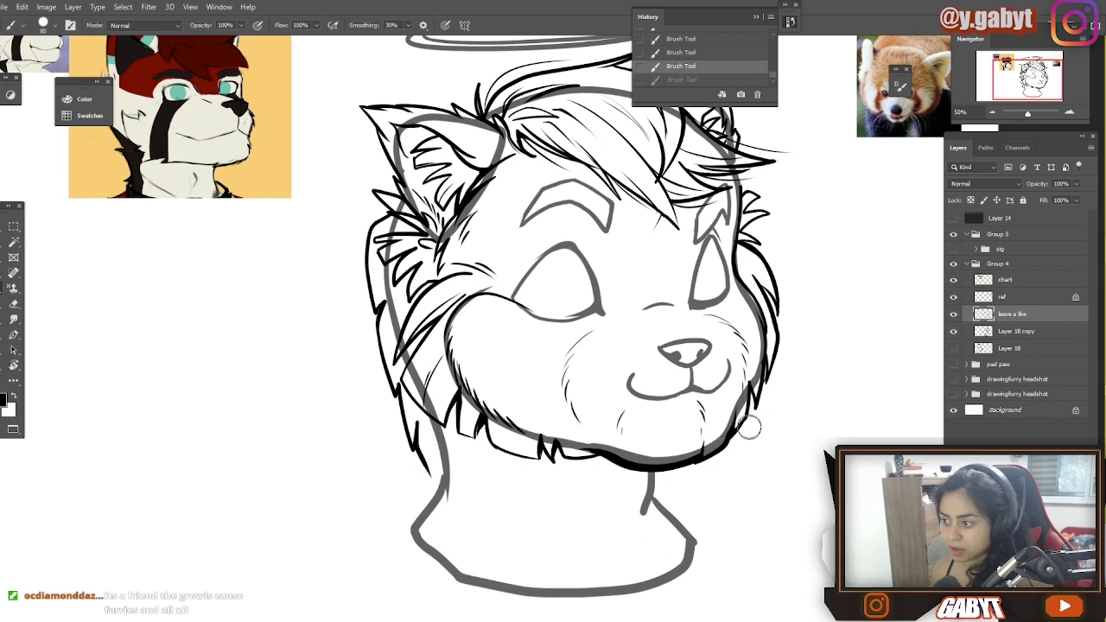
# - Draw the far side's neck fur as jagged tufts from the jaw down to the neck, redoing rejected curves
pyautogui.moveTo(751, 436); pyautogui.dragTo(641, 516)
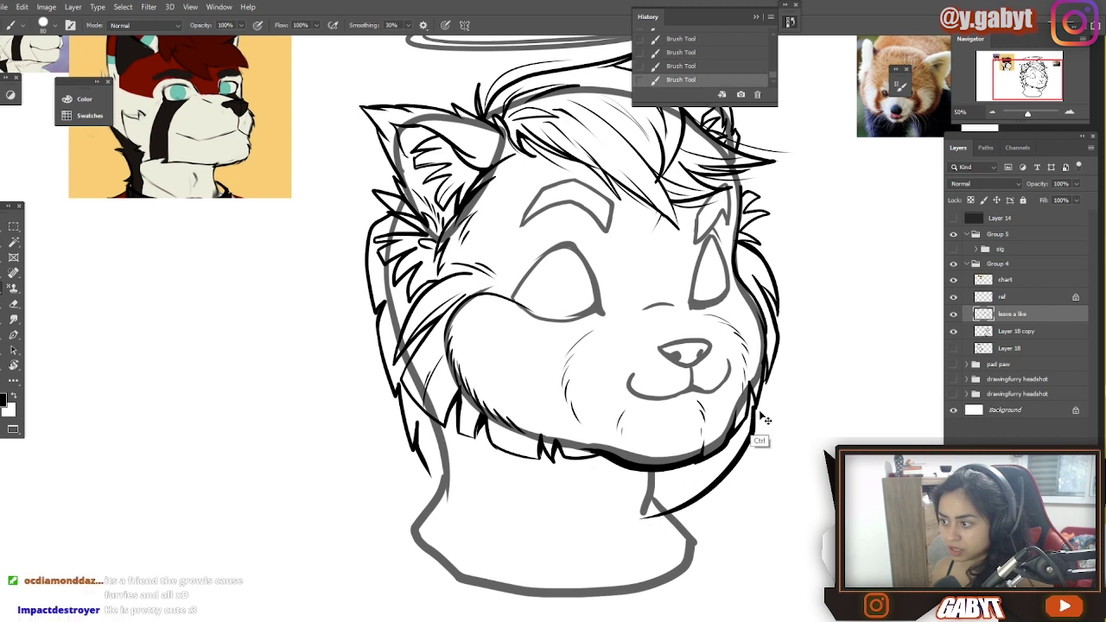
pyautogui.hotkey('ctrl', 'z')
pyautogui.moveTo(748, 441); pyautogui.dragTo(686, 518)
pyautogui.hotkey('ctrl', 'z')
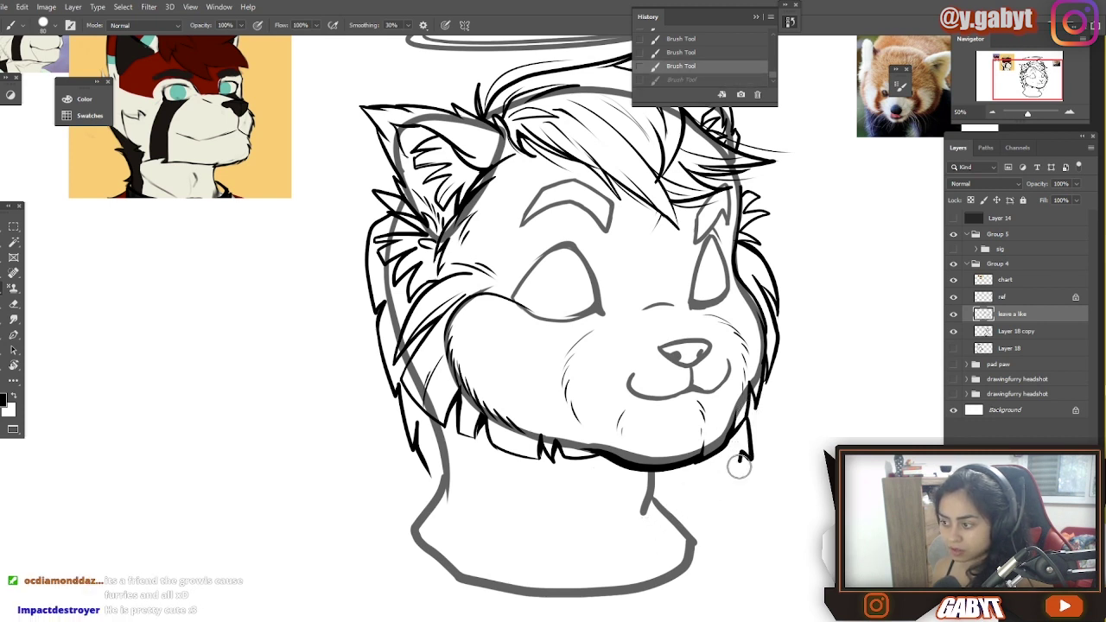
pyautogui.moveTo(738, 466); pyautogui.dragTo(645, 531)
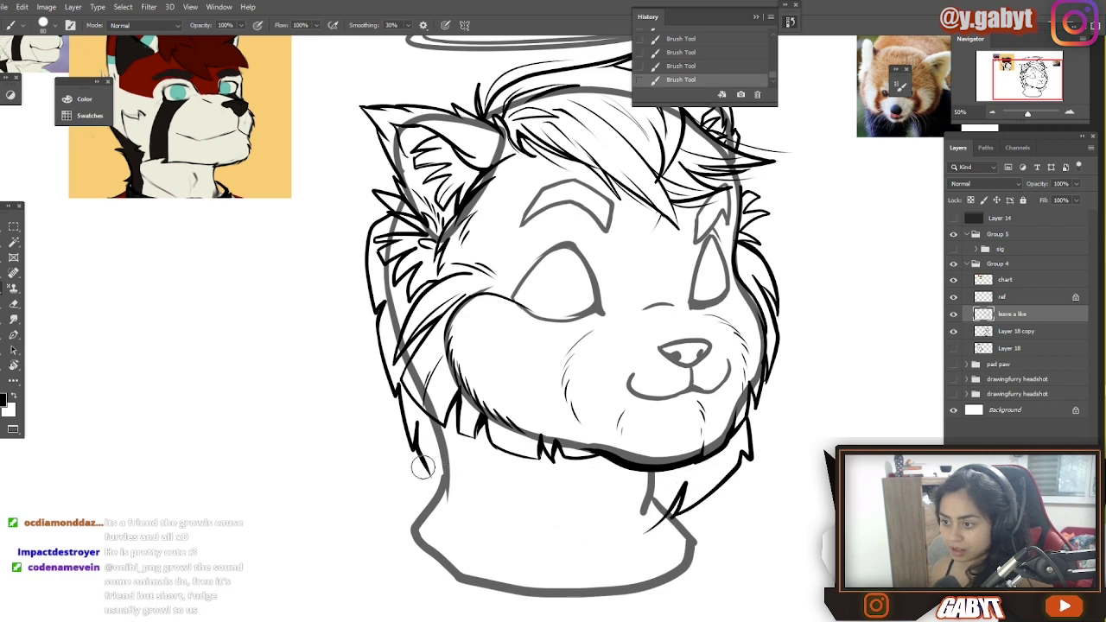
# - Extend the near side's neck fur in jagged points down to the front of the neck
pyautogui.hotkey('ctrl', 'z')
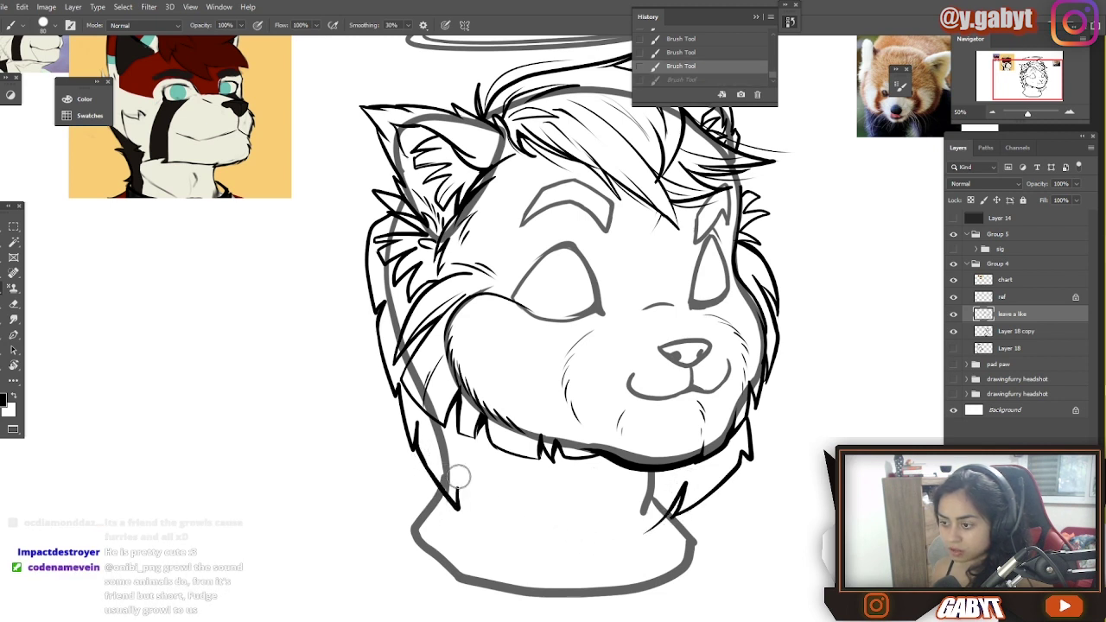
pyautogui.moveTo(576, 556); pyautogui.dragTo(568, 530)
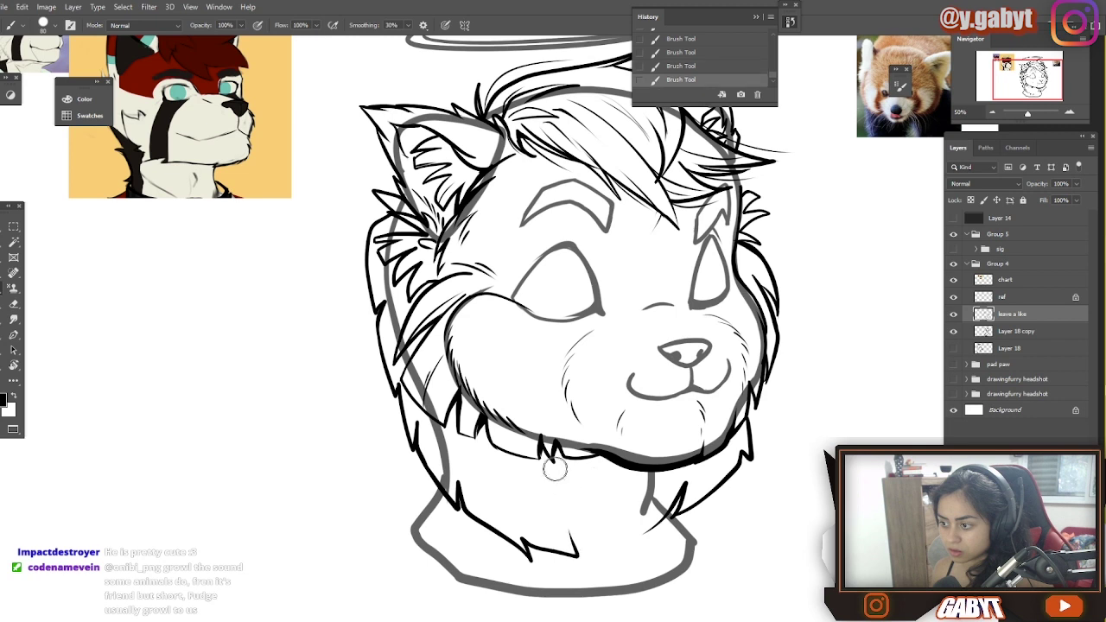
pyautogui.hotkey('ctrl', 'z')
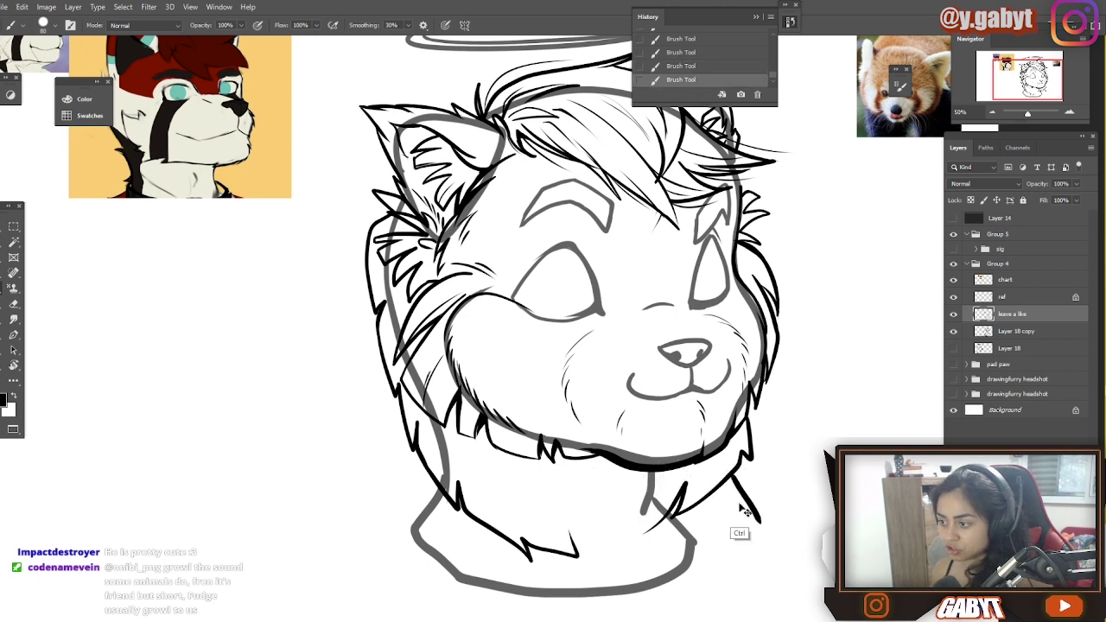
# - Draw a jagged fur shoulder line on the far side and a plain shoulder line on the near side
pyautogui.hotkey('ctrl', 'z')
pyautogui.moveTo(763, 508); pyautogui.dragTo(785, 541)
pyautogui.hotkey('ctrl', 'z')
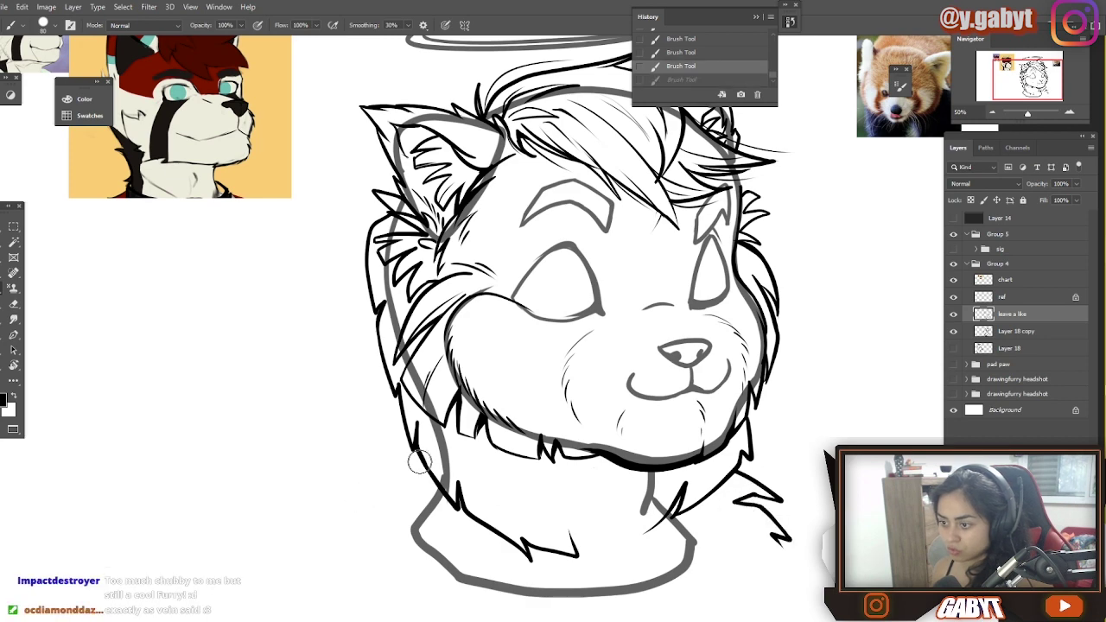
pyautogui.moveTo(419, 461); pyautogui.dragTo(344, 535)
# - Outline the shadow beneath the chin and fill it with black
pyautogui.scroll(-2, 773, 473)
pyautogui.scroll(2, 814, 483)
pyautogui.moveTo(649, 454); pyautogui.dragTo(527, 450)
pyautogui.hotkey('ctrl', 'z')
pyautogui.moveTo(656, 451)
pyautogui.mouseDown()
pyautogui.moveTo(516, 445)
pyautogui.moveTo(512, 436)
pyautogui.mouseUp()
pyautogui.press('g')
pyautogui.click(608, 459)
# - Draw thin fur strokes on the near side of the neck, undoing and redrawing the middle ones
pyautogui.press('b')
pyautogui.moveTo(438, 434); pyautogui.dragTo(458, 493)
pyautogui.moveTo(460, 459); pyautogui.dragTo(491, 506)
pyautogui.keyDown('ctrl'); pyautogui.click(486, 451); pyautogui.keyUp('ctrl')
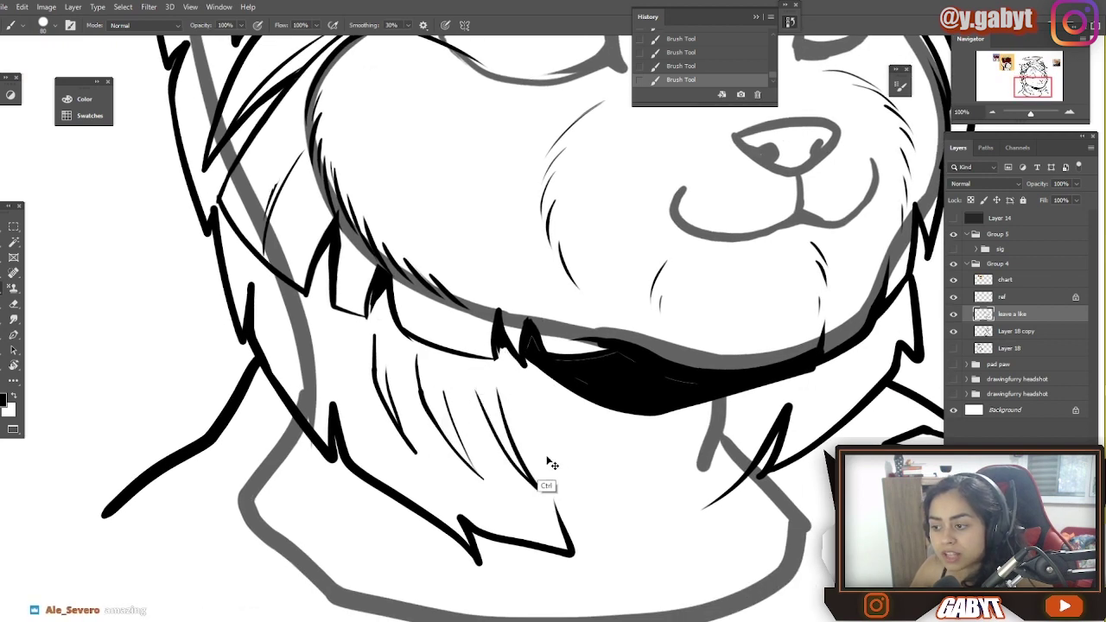
pyautogui.hotkey('ctrl', 'z')
pyautogui.hotkey('ctrl', 'z')
pyautogui.moveTo(467, 373); pyautogui.dragTo(528, 484)
pyautogui.moveTo(473, 384); pyautogui.dragTo(518, 471)
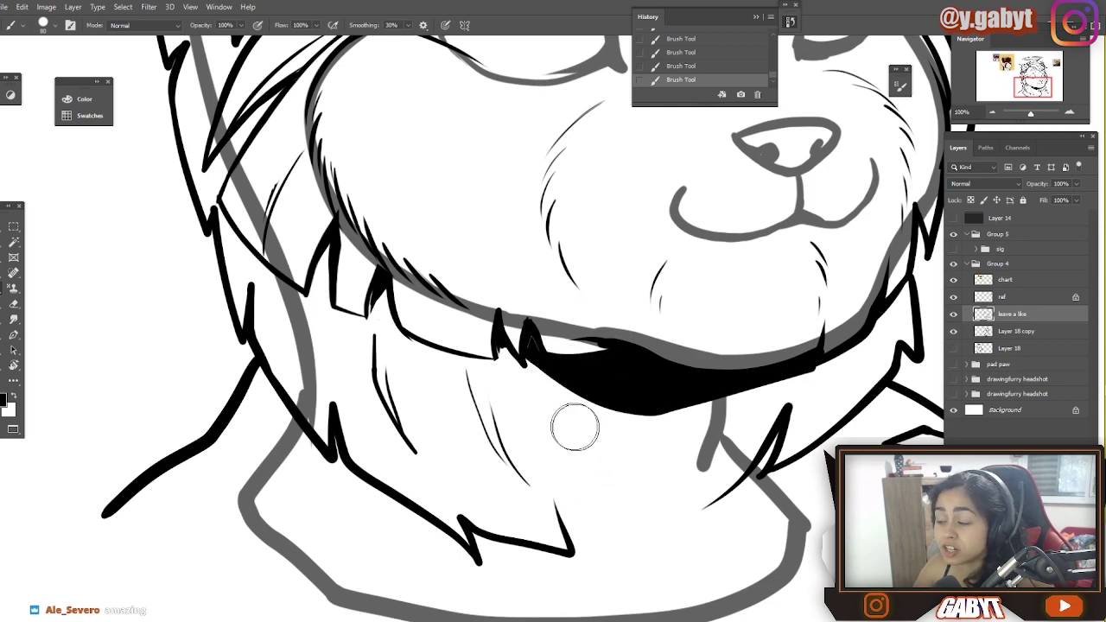
# - Draw longer curved fur strokes at the front of the neck, undoing misplaced ones on the far side
pyautogui.keyDown('alt'); pyautogui.click(661, 494); pyautogui.keyUp('alt')
pyautogui.moveTo(679, 498); pyautogui.dragTo(531, 443)
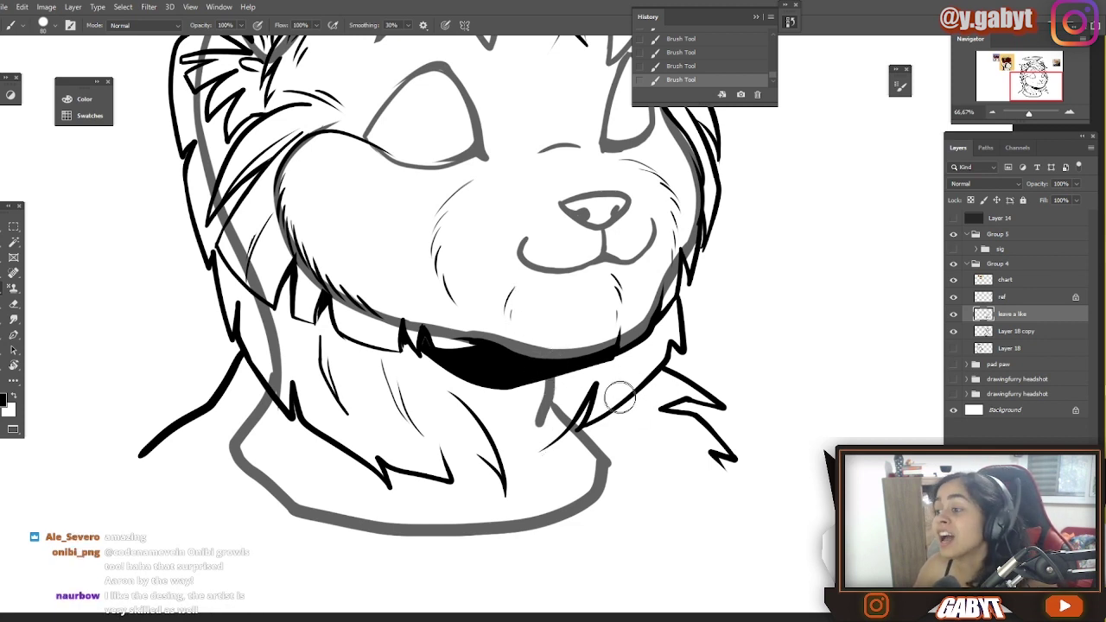
pyautogui.hotkey('ctrl', 'z')
pyautogui.moveTo(616, 402)
pyautogui.mouseDown()
pyautogui.moveTo(637, 361)
pyautogui.moveTo(638, 394)
pyautogui.mouseUp()
pyautogui.hotkey('ctrl', 'z')
pyautogui.hotkey('ctrl', 'z')
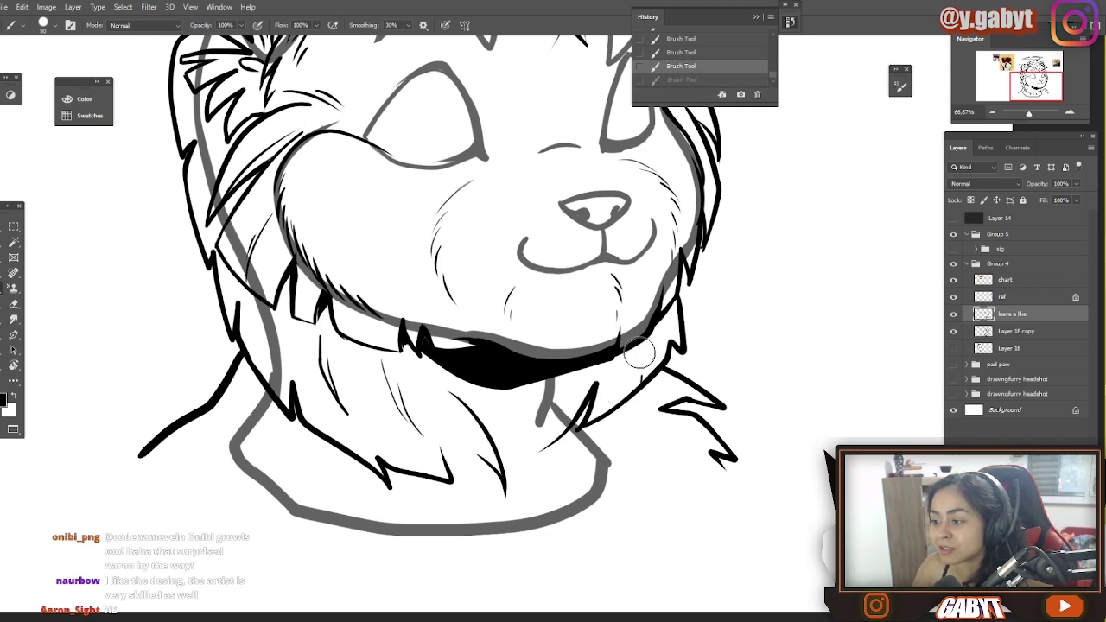
# - Add fur strokes to the far side of the neck and chest tufts below both shoulders
pyautogui.moveTo(639, 356)
pyautogui.mouseDown()
pyautogui.moveTo(632, 395)
pyautogui.moveTo(576, 419)
pyautogui.moveTo(585, 432)
pyautogui.moveTo(565, 462)
pyautogui.mouseUp()
pyautogui.press('e')
pyautogui.press('b')
pyautogui.moveTo(649, 424); pyautogui.dragTo(608, 525)
pyautogui.moveTo(250, 412)
pyautogui.mouseDown()
pyautogui.moveTo(267, 469)
pyautogui.moveTo(322, 516)
pyautogui.mouseUp()
# - Touch up the neck and chest fur lines, and hide the faded sketch on Layer 18 copy
pyautogui.scroll(-3, 543, 511)
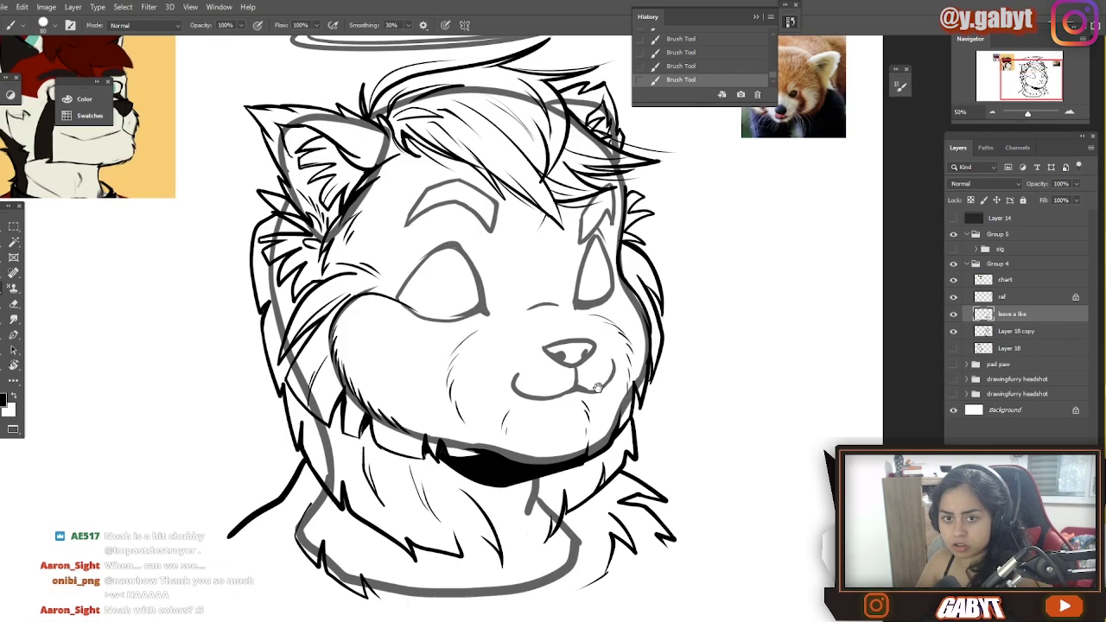
pyautogui.scroll(3, 630, 507)
pyautogui.press('e')
pyautogui.press('b')
pyautogui.moveTo(598, 411)
pyautogui.mouseDown()
pyautogui.moveTo(554, 373)
pyautogui.moveTo(576, 406)
pyautogui.mouseUp()
pyautogui.scroll(-3, 635, 518)
pyautogui.scroll(3, 634, 518)
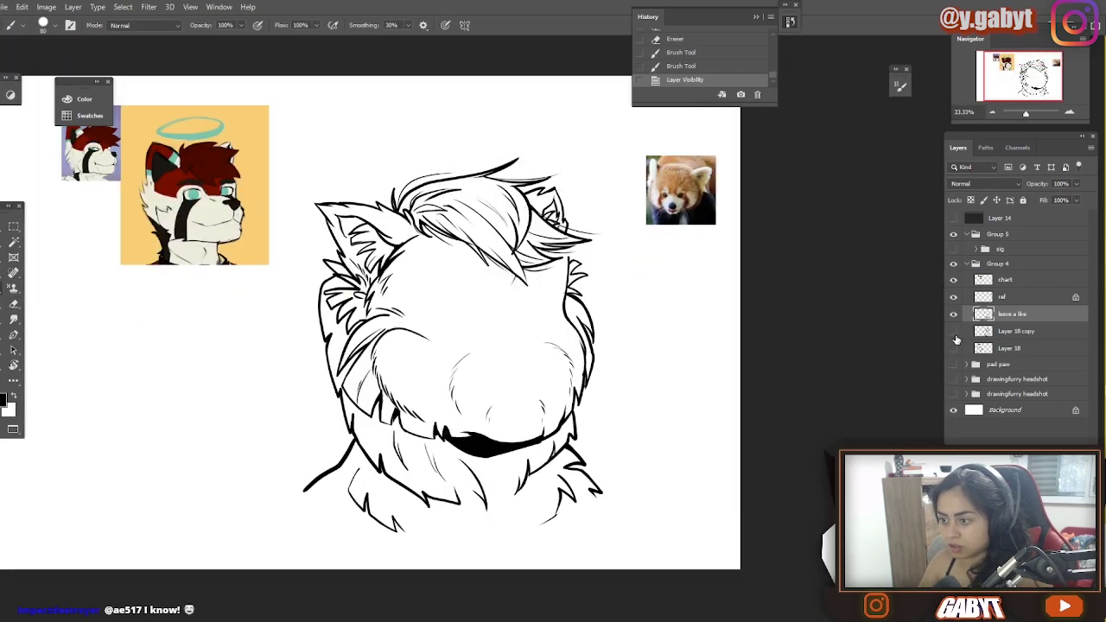
# - Show Layer 18 copy again and trim the end of the far shoulder line with the eraser
pyautogui.scroll(-3, 594, 517)
pyautogui.scroll(3, 605, 509)
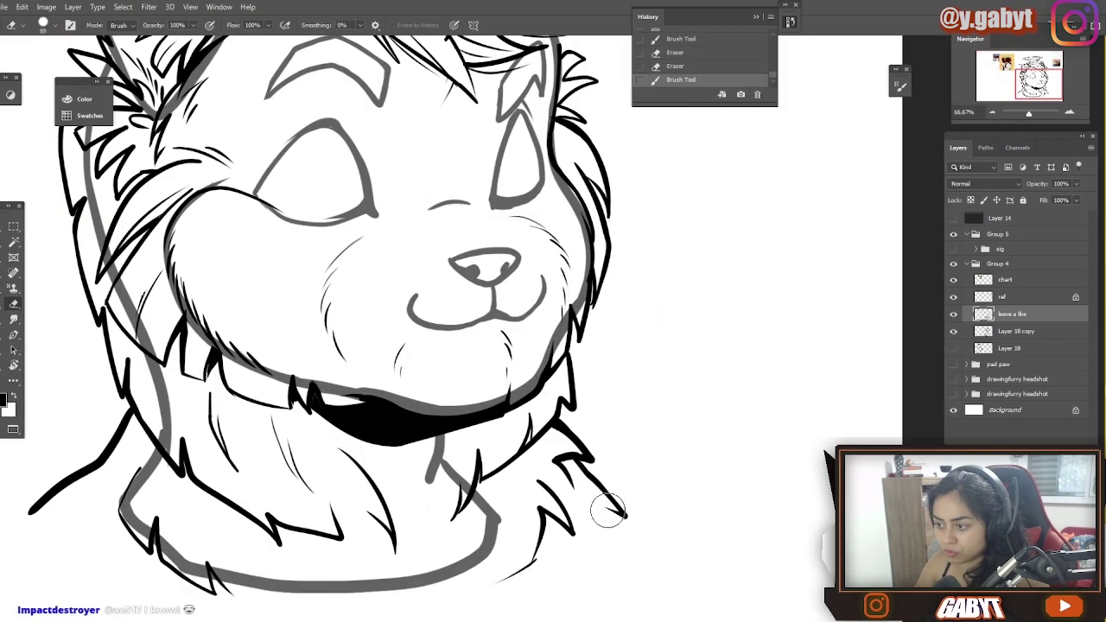
pyautogui.press('e')
pyautogui.moveTo(607, 506); pyautogui.dragTo(623, 523)
pyautogui.scroll(-1, 623, 544)
pyautogui.moveTo(521, 493); pyautogui.dragTo(613, 586)
# - Redraw the dark fur strokes at the outer base of the near ear, undoing misplaced ones
pyautogui.press('b')
pyautogui.moveTo(337, 263); pyautogui.dragTo(317, 304)
pyautogui.hotkey('ctrl', 'z')
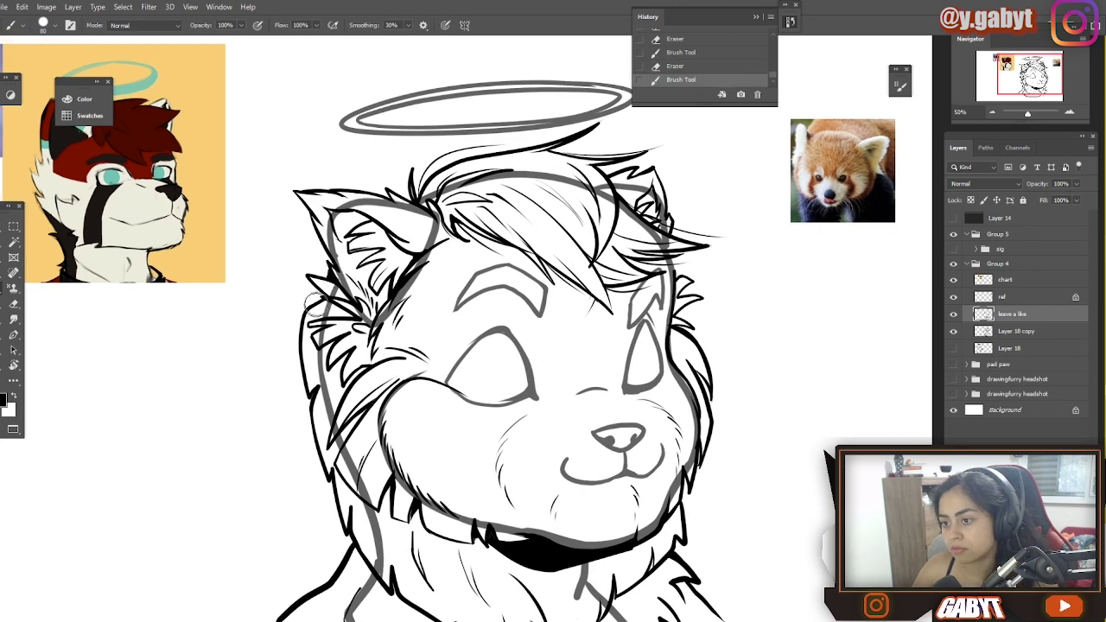
pyautogui.hotkey('ctrl', 'z')
pyautogui.moveTo(328, 256); pyautogui.dragTo(334, 281)
pyautogui.moveTo(602, 315); pyautogui.dragTo(530, 233)
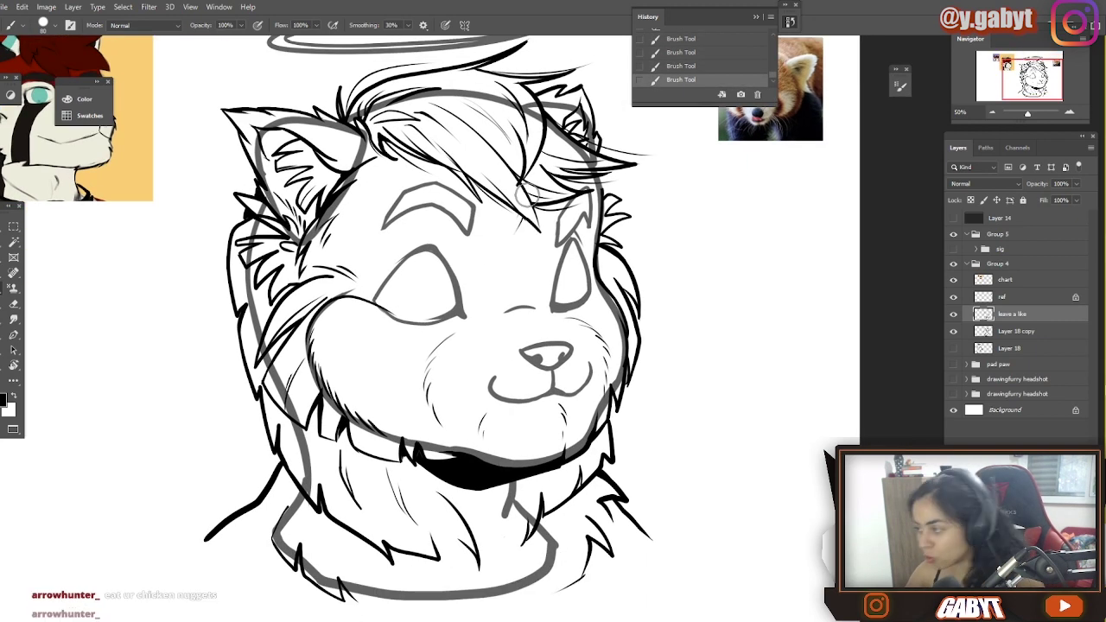
# - Set Layer 18 copy to 100% opacity and erase its sketch lines around the head and neck that the new fur linework replaces
pyautogui.click(952, 332)
pyautogui.click(953, 332)
pyautogui.click(1005, 332)
pyautogui.moveTo(1035, 184); pyautogui.dragTo(1076, 184)
pyautogui.press('e')
pyautogui.moveTo(315, 449)
pyautogui.mouseDown()
pyautogui.moveTo(279, 529)
pyautogui.moveTo(509, 503)
pyautogui.moveTo(513, 490)
pyautogui.mouseUp()
pyautogui.moveTo(617, 432); pyautogui.dragTo(597, 183)
pyautogui.moveTo(510, 69)
pyautogui.mouseDown()
pyautogui.moveTo(553, 164)
pyautogui.moveTo(285, 146)
pyautogui.moveTo(250, 242)
pyautogui.moveTo(285, 389)
pyautogui.mouseUp()
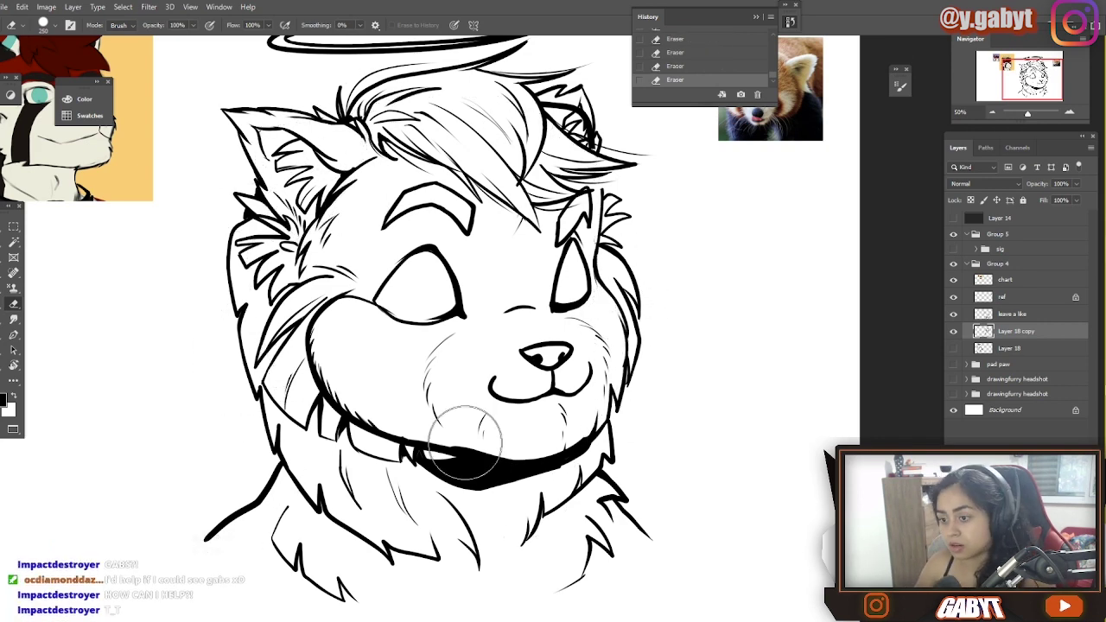
# - Compare the two linework layers by toggling their visibility, and erase stray linework near the chin on the leave a like layer
pyautogui.click(952, 331)
pyautogui.click(953, 331)
pyautogui.click(953, 314)
pyautogui.click(954, 315)
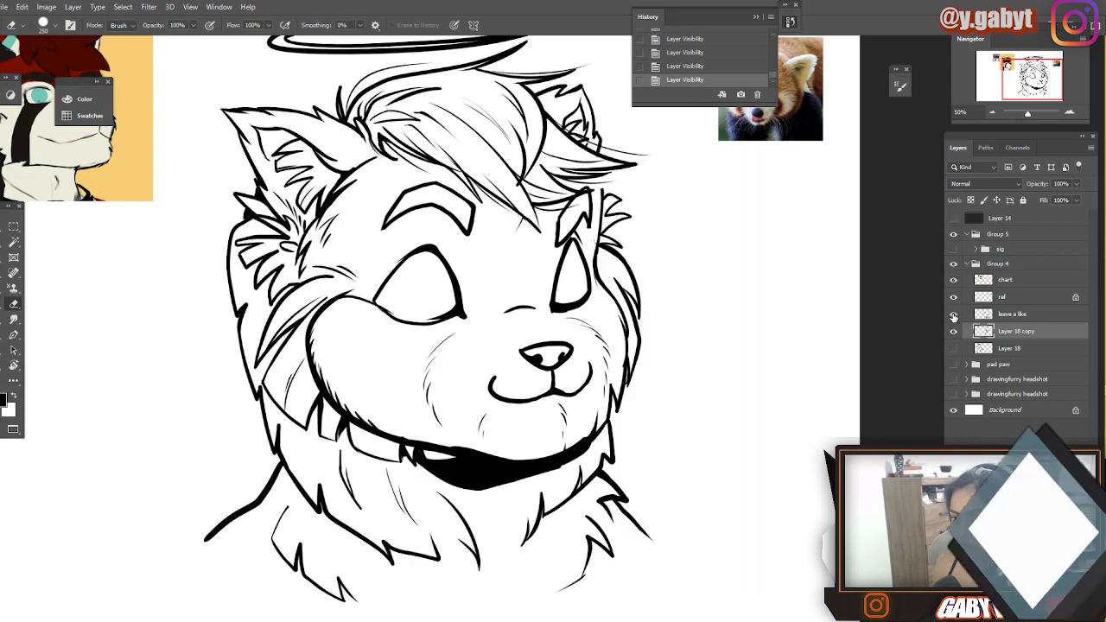
pyautogui.moveTo(367, 380)
pyautogui.mouseDown()
pyautogui.moveTo(401, 328)
pyautogui.moveTo(363, 380)
pyautogui.mouseUp()
pyautogui.hotkey('ctrl', 'z')
pyautogui.click(1012, 315)
pyautogui.moveTo(455, 406); pyautogui.dragTo(454, 426)
pyautogui.keyDown('ctrl'); pyautogui.click(454, 427); pyautogui.keyUp('ctrl')
pyautogui.press('b')
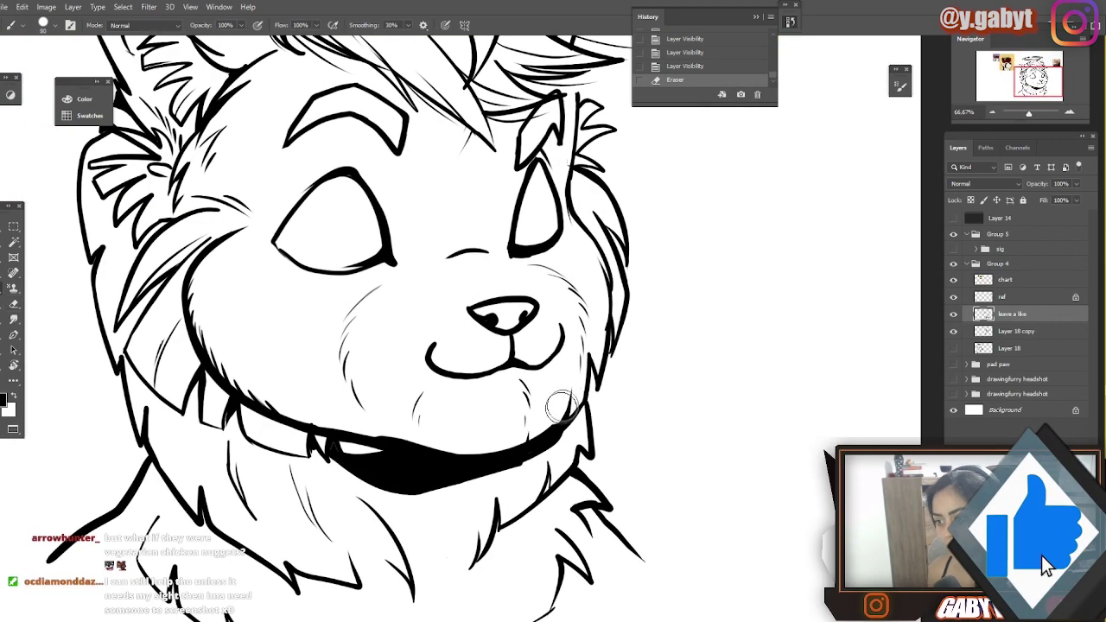
# - Try reworking the far end of the jaw line with black and white brush strokes, undoing them all
pyautogui.moveTo(570, 416); pyautogui.dragTo(549, 437)
pyautogui.moveTo(566, 420); pyautogui.dragTo(539, 442)
pyautogui.press('x')
pyautogui.moveTo(544, 427); pyautogui.dragTo(526, 432)
pyautogui.hotkey('ctrl', 'z')
pyautogui.scroll(-2, 469, 498)
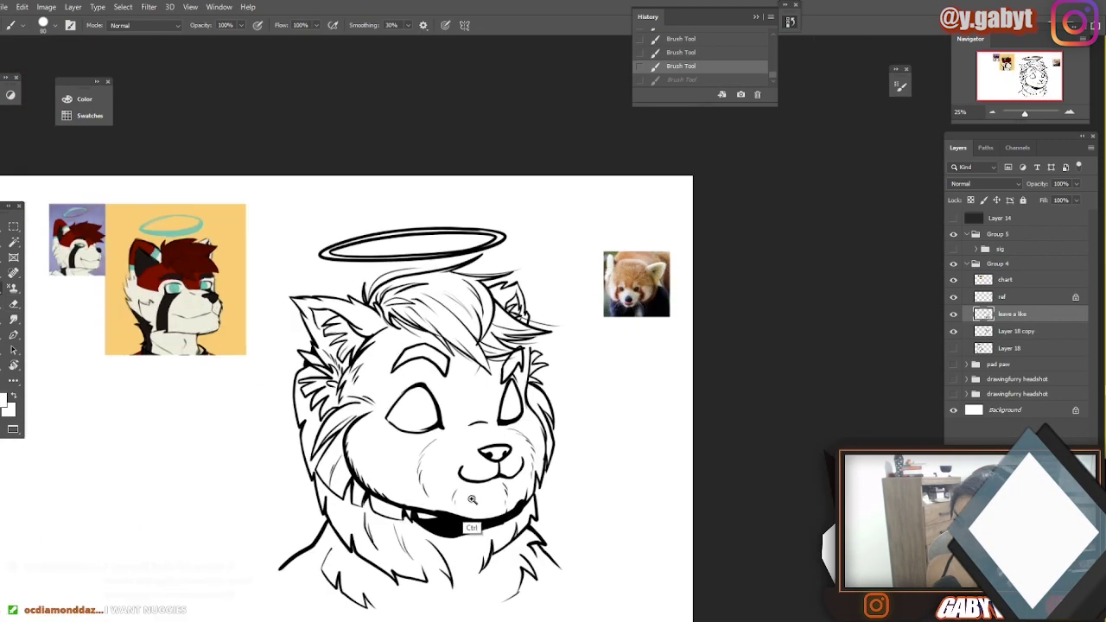
pyautogui.hotkey('ctrl', 'z')
pyautogui.hotkey('ctrl', 'z')
pyautogui.hotkey('ctrl', 'z')
pyautogui.hotkey('ctrl', 'z')
# - Check both linework layers separately and erase the leftover neck line below the chin on Layer 18 copy
pyautogui.scroll(3, 469, 518)
pyautogui.hotkey('alt', 'e')
pyautogui.press('Escape')
pyautogui.press('e')
pyautogui.click(954, 315)
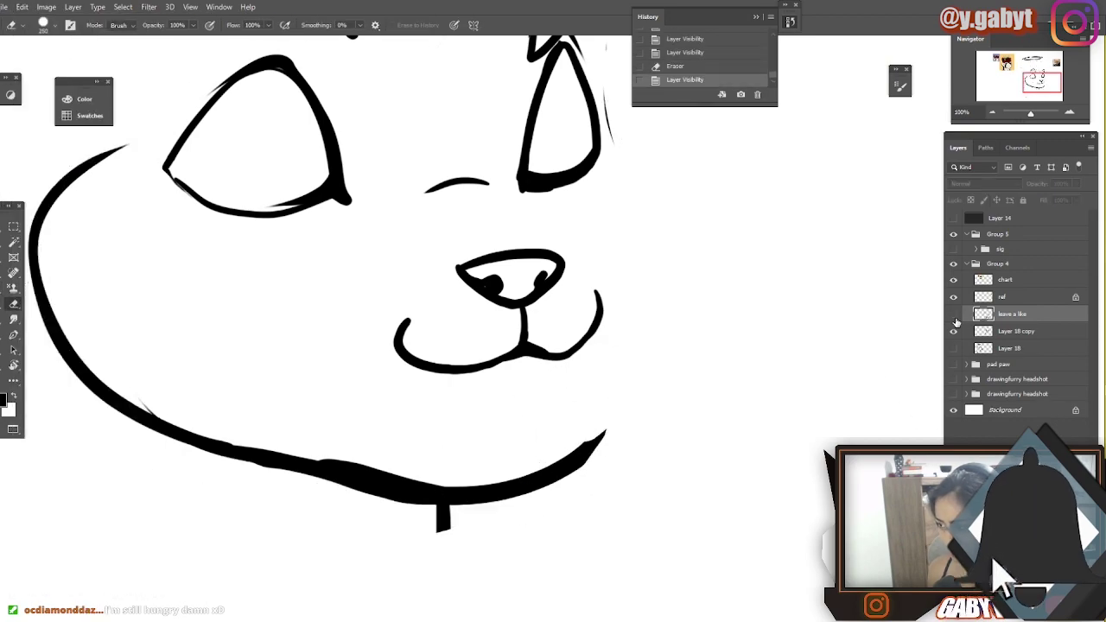
pyautogui.click(953, 315)
pyautogui.click(954, 332)
pyautogui.click(953, 332)
pyautogui.click(1016, 332)
pyautogui.moveTo(469, 467); pyautogui.dragTo(445, 475)
pyautogui.hotkey('ctrl', 'z')
pyautogui.hotkey('ctrl', '+')
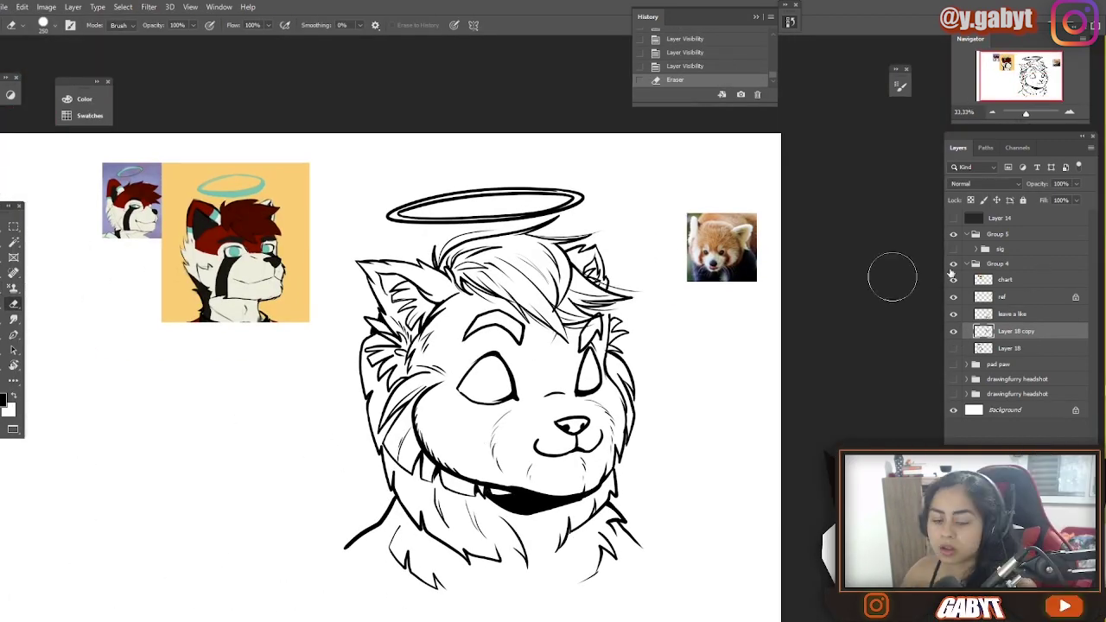
# - Clean up the near corner of the nose outline on Layer 18 copy with the eraser
pyautogui.press('b')
pyautogui.scroll(5, 577, 419)
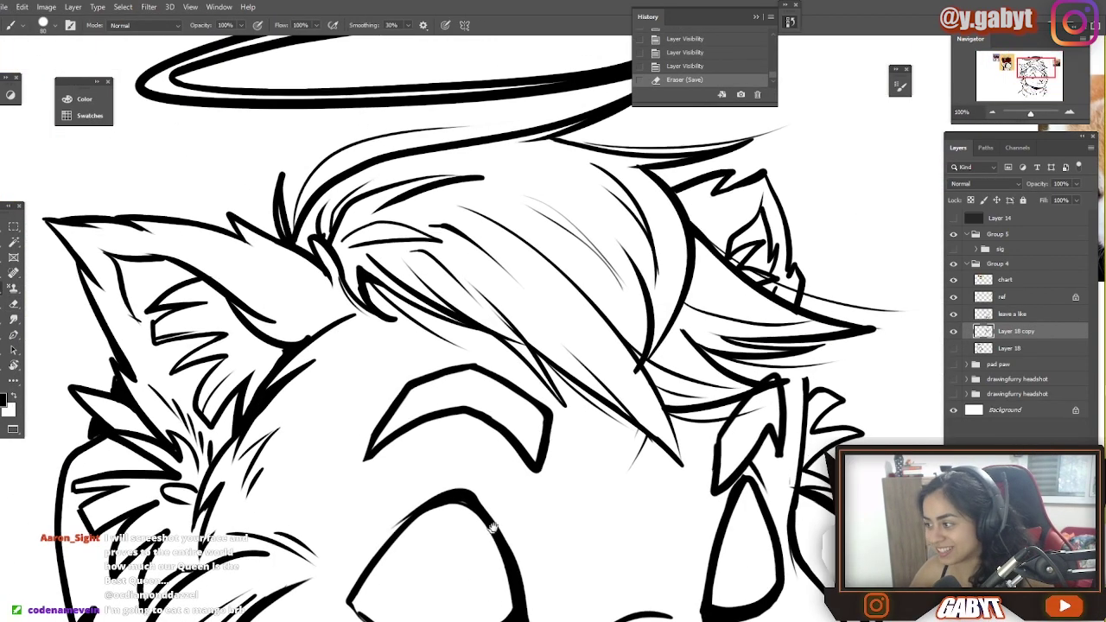
pyautogui.scroll(-3, 577, 419)
pyautogui.scroll(2, 529, 432)
pyautogui.click(496, 417)
pyautogui.hotkey('ctrl', 'z')
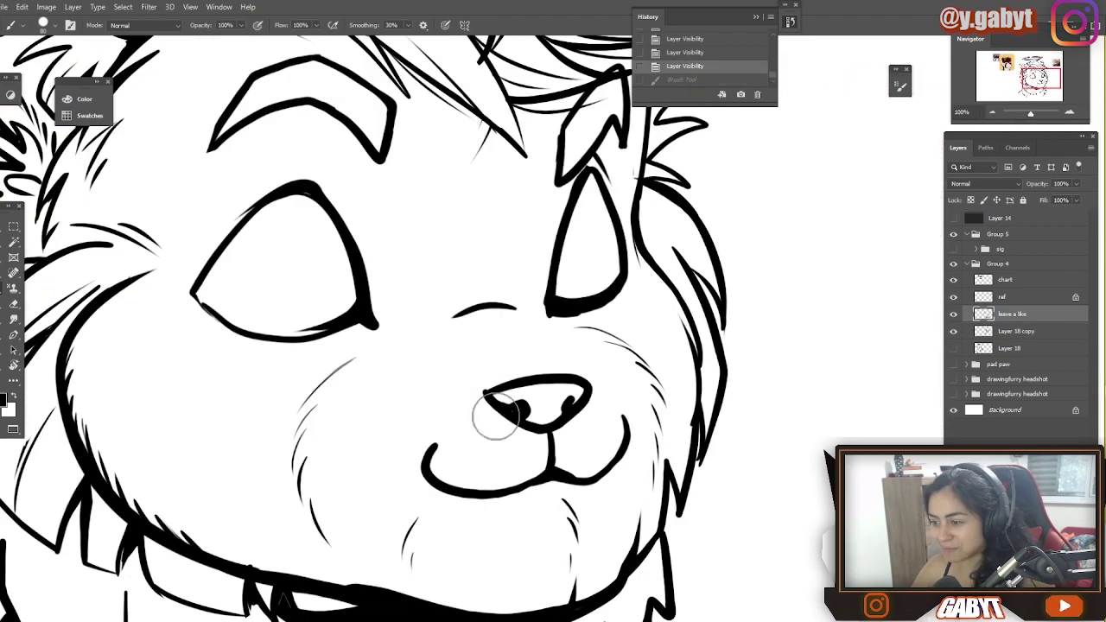
pyautogui.press('e')
pyautogui.moveTo(483, 384); pyautogui.dragTo(495, 409)
pyautogui.hotkey('alt', '[')
pyautogui.click(477, 390)
# - Draw pupils and inner iris curves in both eyes on Layer 18 copy, undoing misplaced strokes
pyautogui.press('b')
pyautogui.moveTo(413, 271); pyautogui.dragTo(380, 398)
pyautogui.hotkey('ctrl', 'z')
pyautogui.scroll(-2, 602, 368)
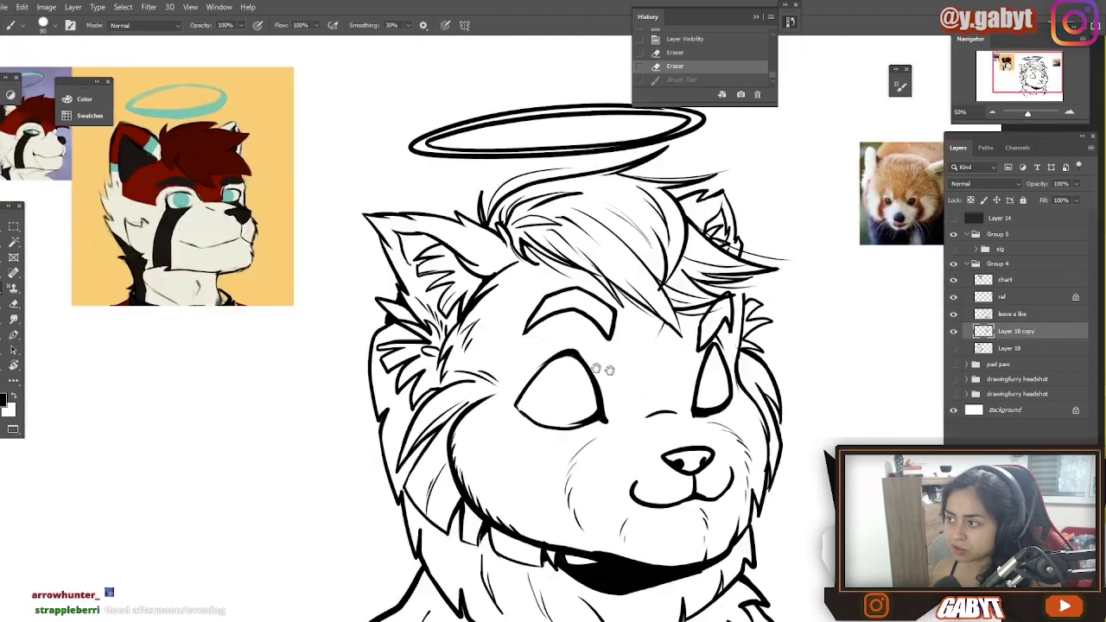
pyautogui.moveTo(585, 360); pyautogui.dragTo(570, 422)
pyautogui.hotkey('ctrl', 'z')
pyautogui.click(573, 424)
pyautogui.hotkey('ctrl', 'z')
pyautogui.hotkey('ctrl', 'z')
pyautogui.hotkey('ctrl', 'z')
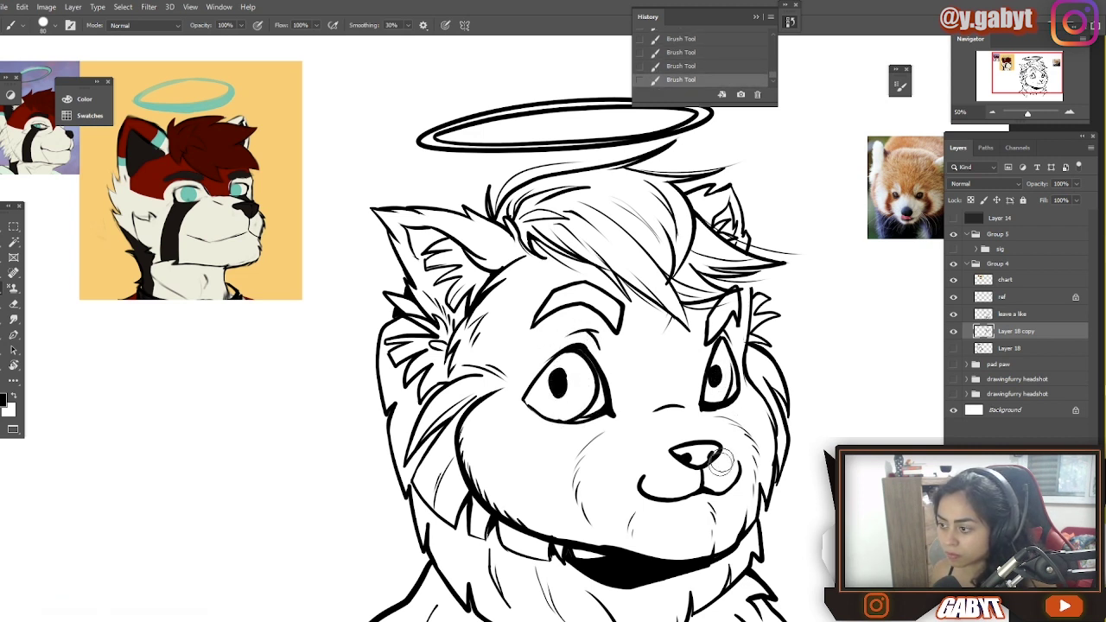
# - Add short crease strokes around the near eye and undo the last trial strokes on the eyes
pyautogui.scroll(-1, 609, 453)
pyautogui.scroll(5, 609, 453)
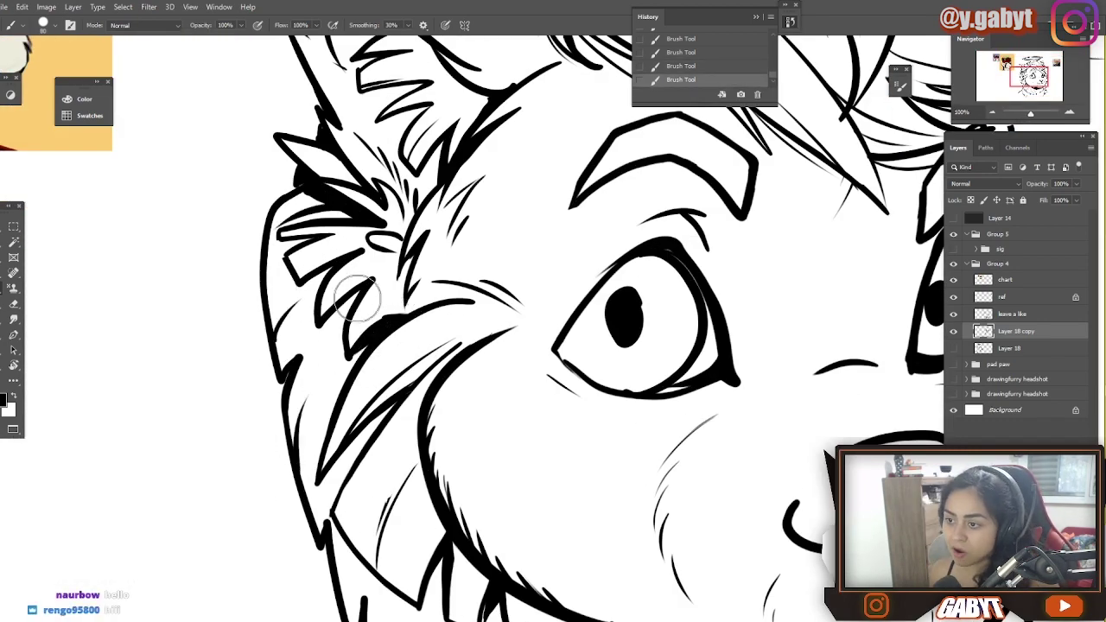
pyautogui.scroll(-5, 260, 346)
pyautogui.hscroll(2, 293, 415)
pyautogui.scroll(-2, 307, 450)
pyautogui.hscroll(3, 432, 389)
pyautogui.scroll(-3, 579, 272)
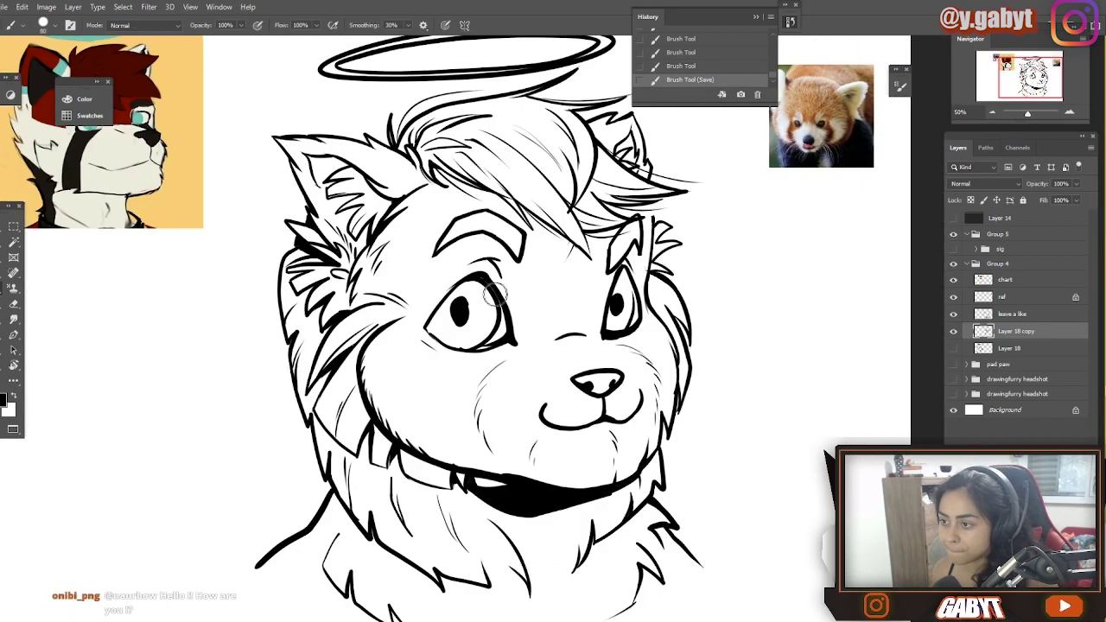
pyautogui.hotkey('ctrl', 'z')
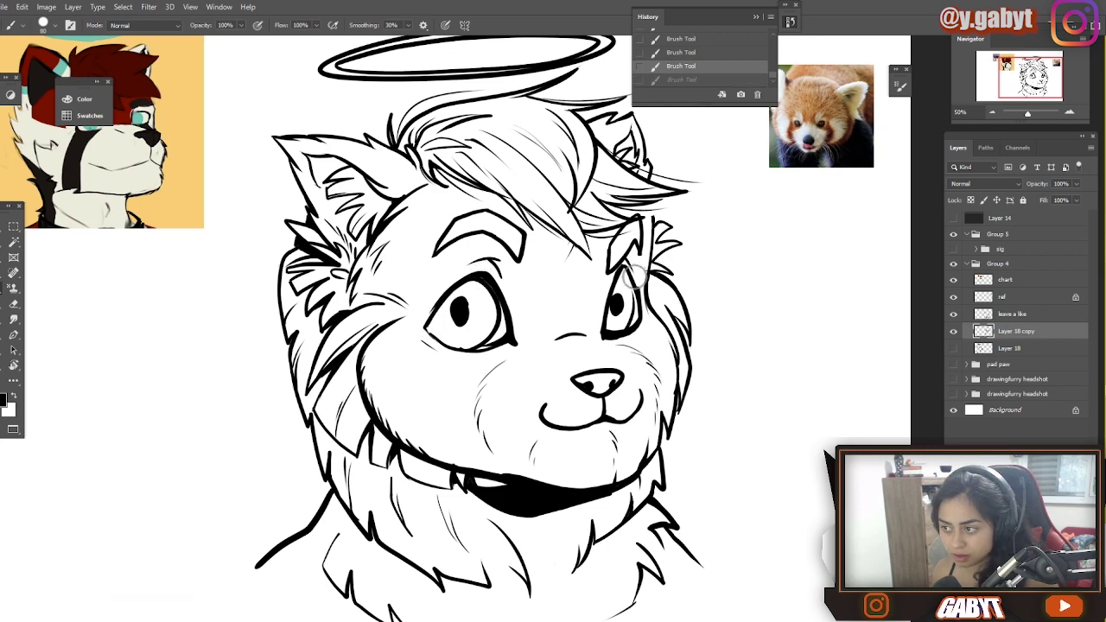
pyautogui.hotkey('ctrl', 'shift', 'z')
pyautogui.scroll(-1, 423, 363)
pyautogui.hotkey('ctrl', 'z')
pyautogui.hotkey('ctrl', 'z')
pyautogui.hotkey('ctrl', 'z')
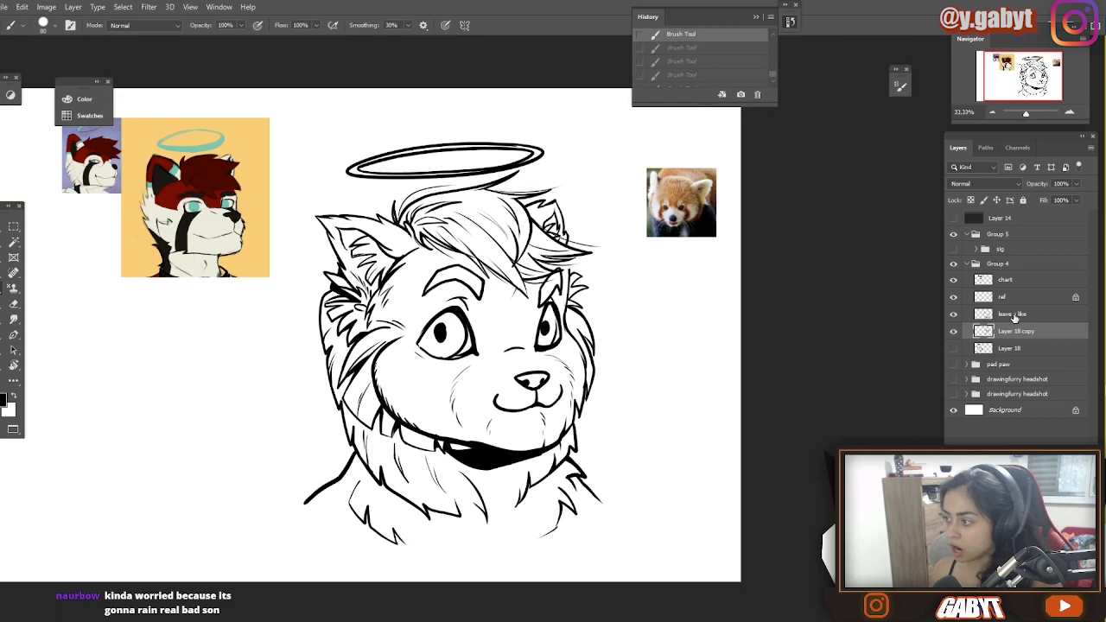
# - Merge the leave a like layer down into Layer 18 copy and touch up the merged linework with the brush
pyautogui.click(1016, 315)
pyautogui.hotkey('ctrl', 'e')
pyautogui.scroll(3, 570, 276)
pyautogui.moveTo(569, 249); pyautogui.dragTo(554, 223)
pyautogui.hotkey('ctrl', 'z')
pyautogui.moveTo(569, 248)
pyautogui.mouseDown()
pyautogui.moveTo(549, 207)
pyautogui.moveTo(511, 204)
pyautogui.mouseUp()
pyautogui.hotkey('ctrl', '-')
pyautogui.hotkey('ctrl', '-')
pyautogui.hotkey('ctrl', '-')
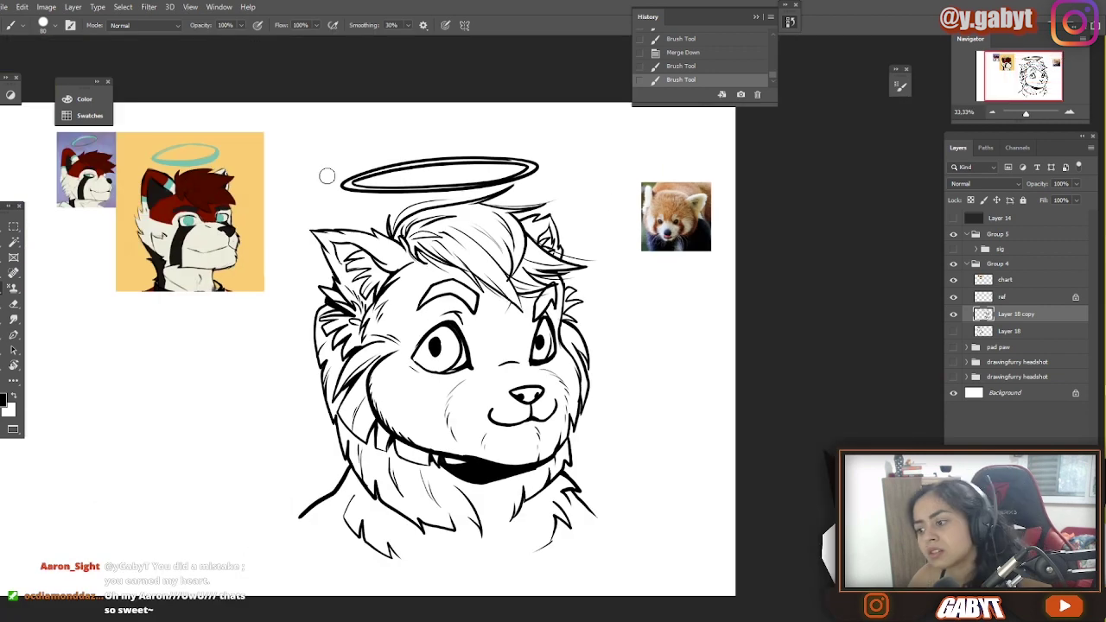
# - Open the Liquify filter on Layer 18 copy and reduce the warp brush size to 500
pyautogui.click(150, 8)
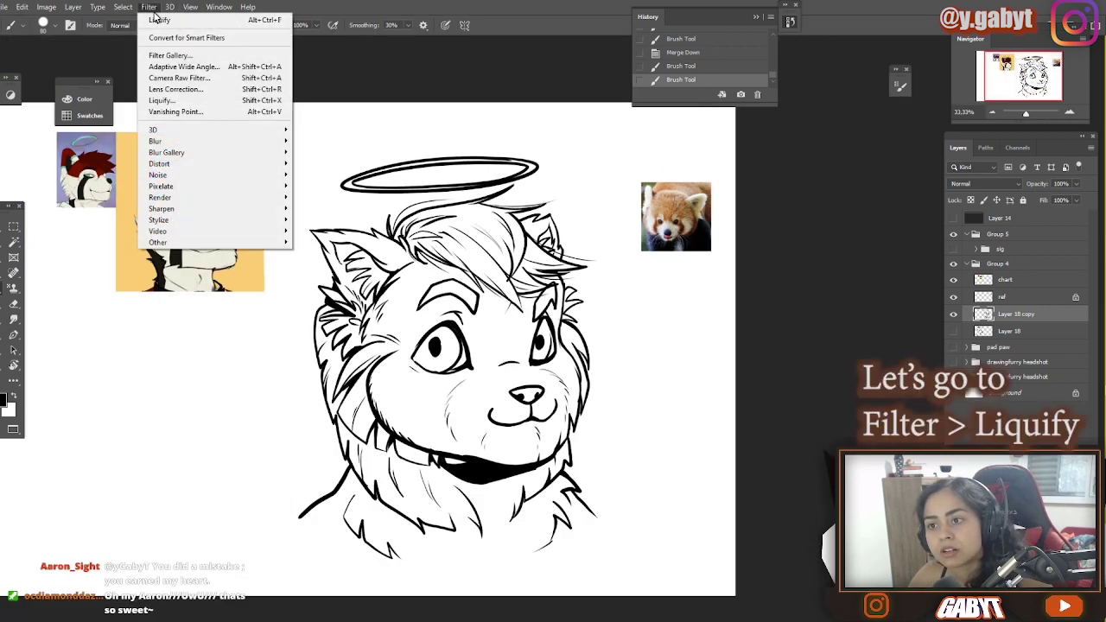
pyautogui.click(178, 101)
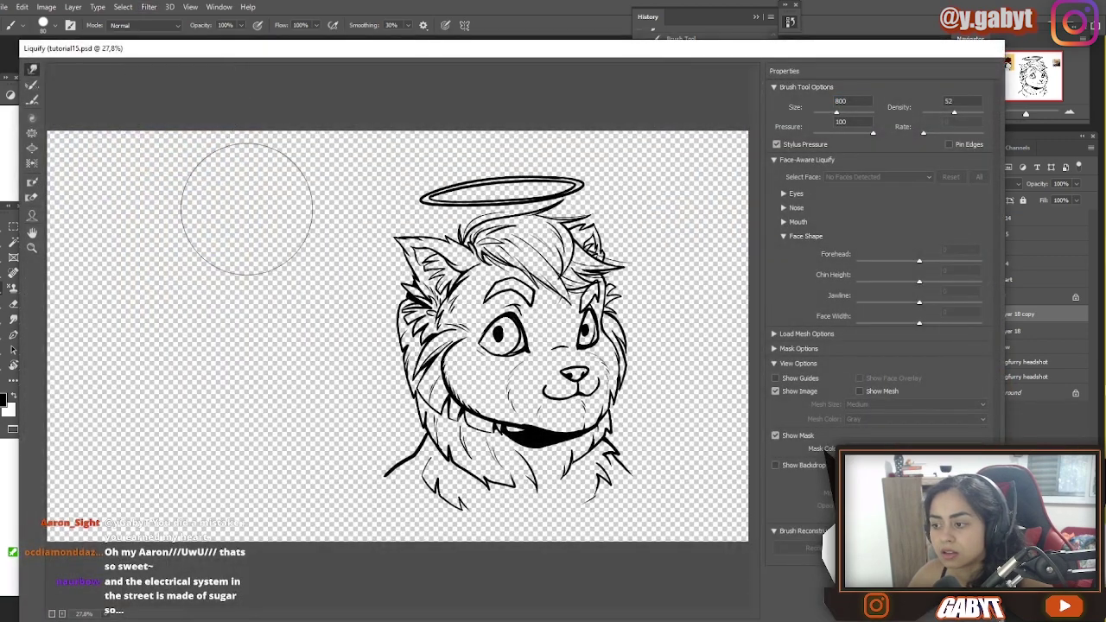
pyautogui.click(562, 425)
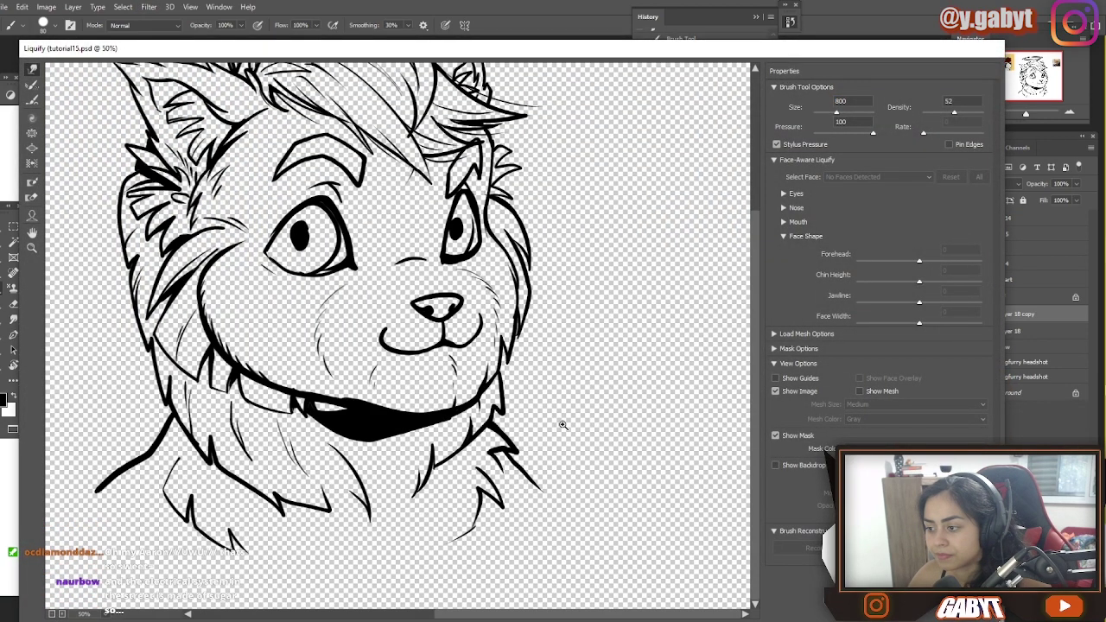
pyautogui.moveTo(430, 382); pyautogui.dragTo(517, 424)
pyautogui.press('[')
pyautogui.press('[')
pyautogui.press('[')
pyautogui.press('[')
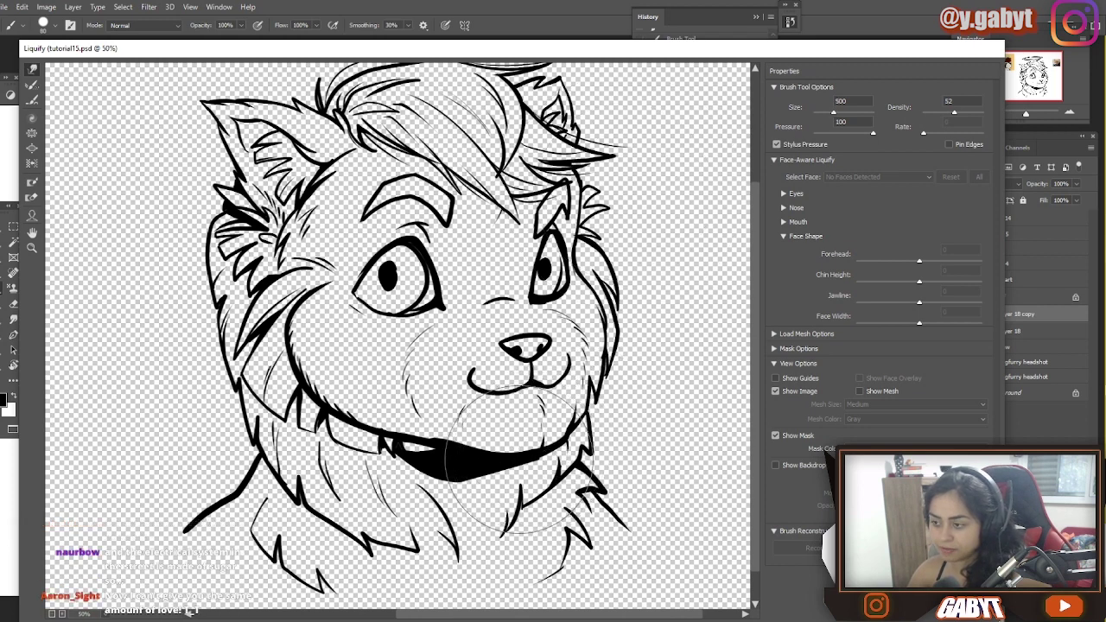
# - Push the mouth and chin line into a slimmer jaw shape and apply the Liquify changes
pyautogui.moveTo(506, 400); pyautogui.dragTo(520, 401)
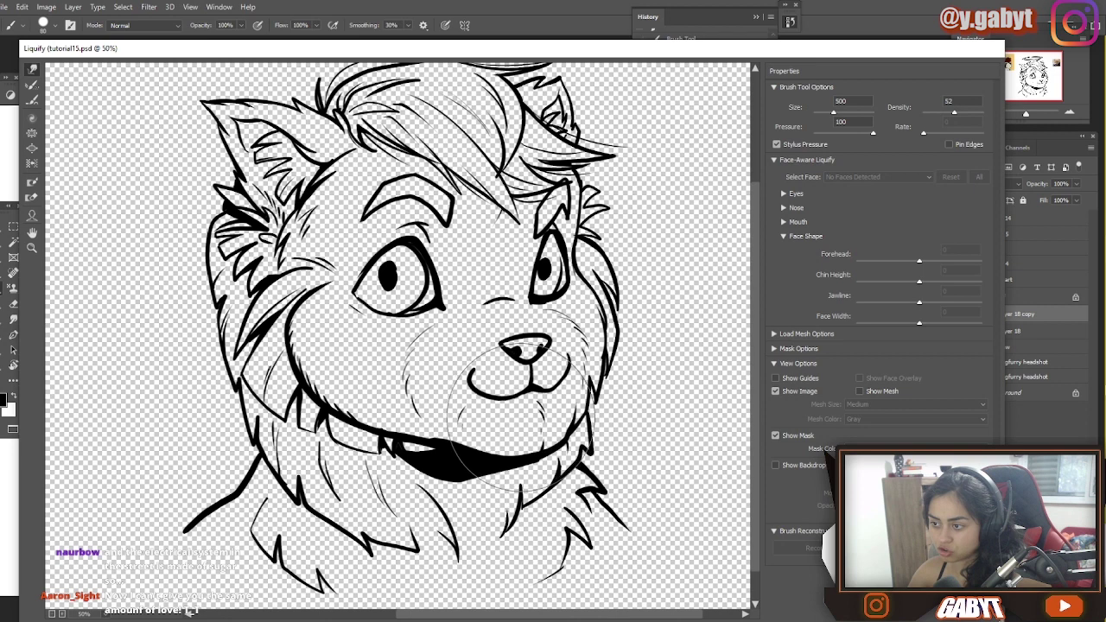
pyautogui.moveTo(537, 468); pyautogui.dragTo(482, 465)
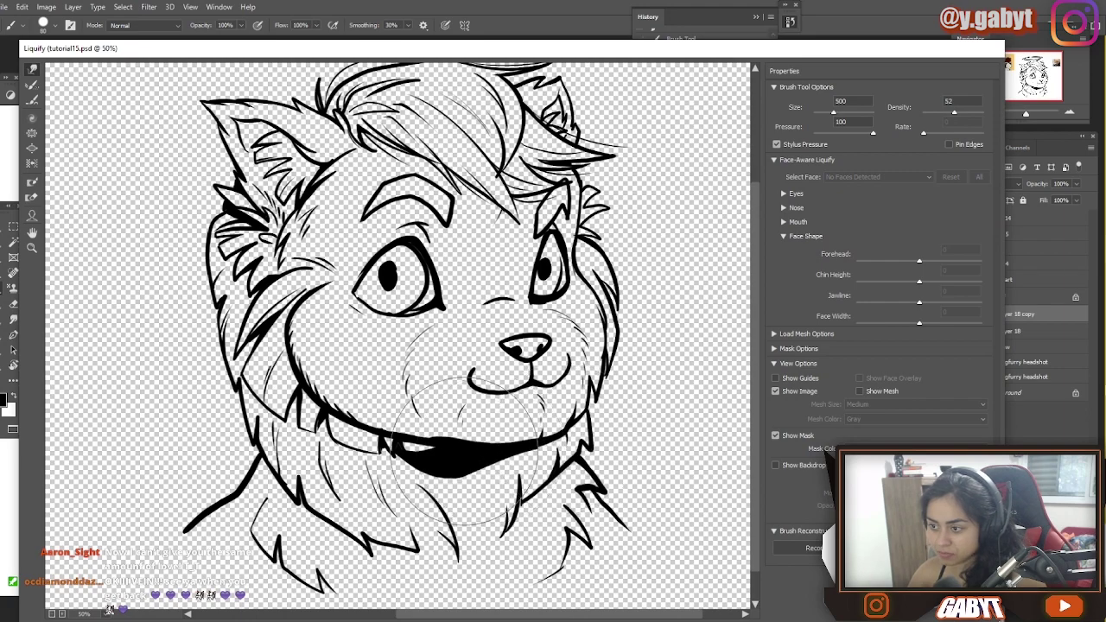
pyautogui.moveTo(582, 50)
pyautogui.mouseDown()
pyautogui.moveTo(617, 94)
pyautogui.moveTo(632, 58)
pyautogui.mouseUp()
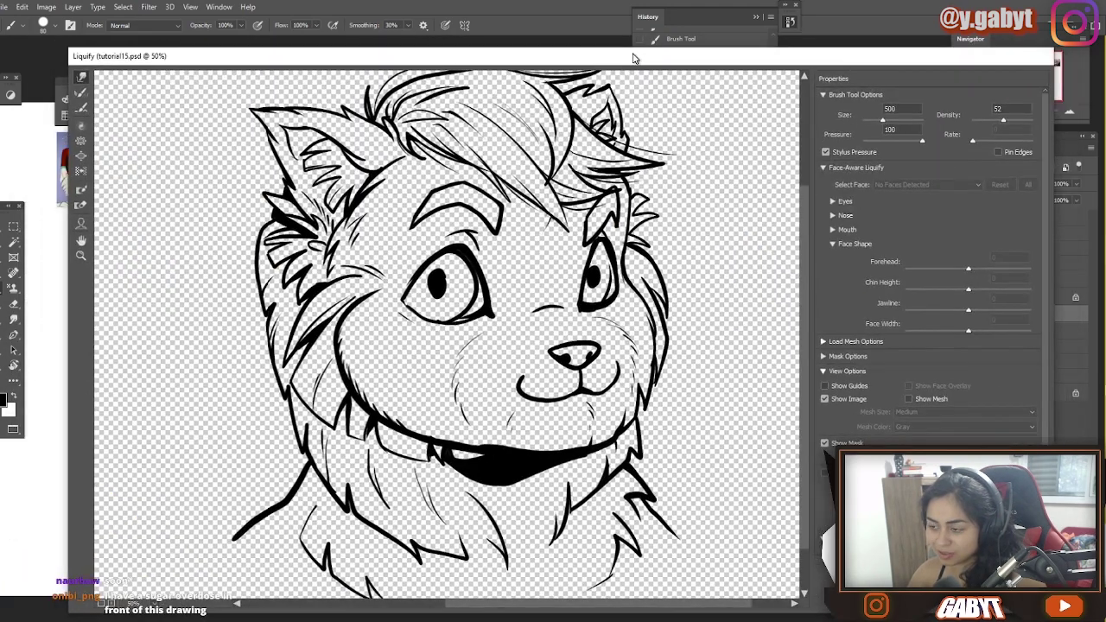
pyautogui.press('Return')
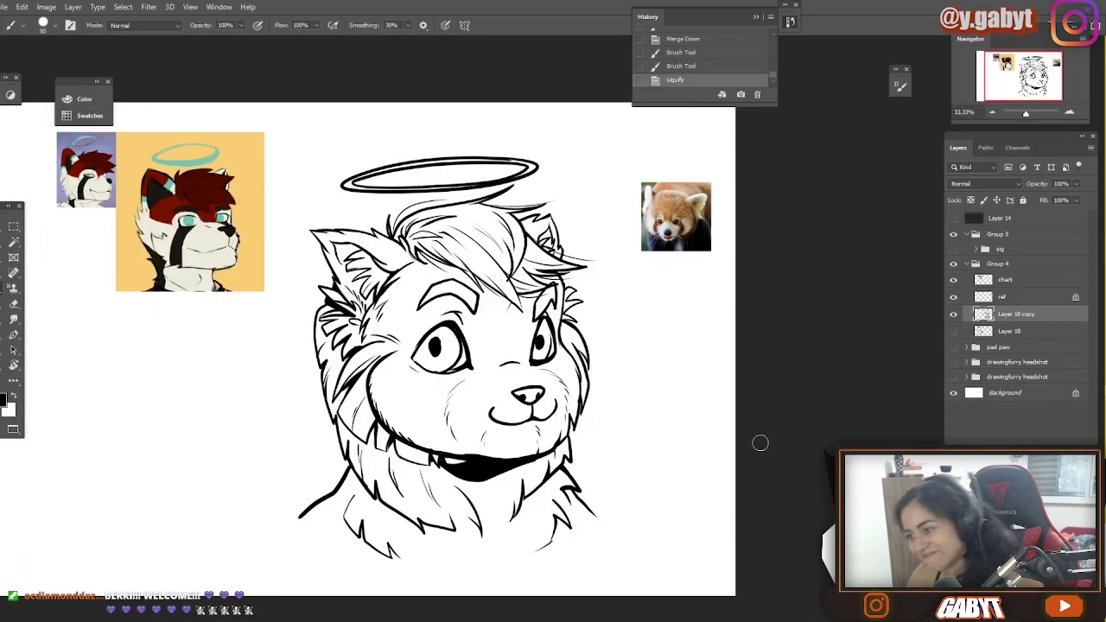
# - Open the Liquify filter again on Layer 18 copy and zoom in on the face
pyautogui.click(149, 8)
pyautogui.click(221, 97)
pyautogui.scroll(2, 548, 368)
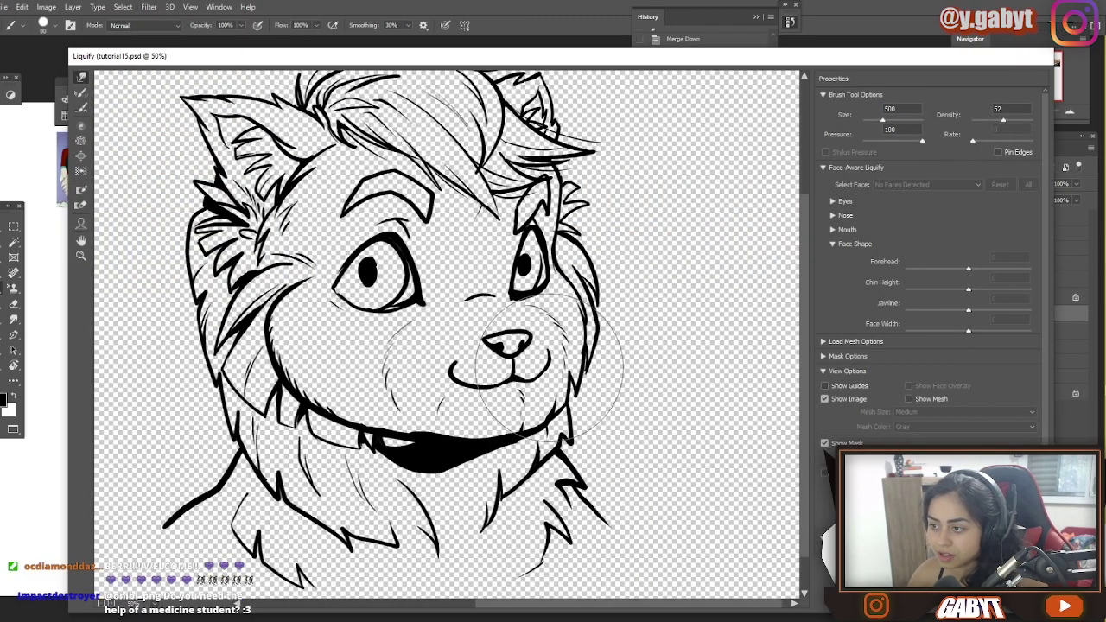
# - Try warping the muzzle and the near-side cheek fur, undoing every push
pyautogui.moveTo(449, 366); pyautogui.dragTo(420, 331)
pyautogui.moveTo(520, 345); pyautogui.dragTo(551, 316)
pyautogui.scroll(2, 551, 316)
pyautogui.moveTo(207, 372); pyautogui.dragTo(156, 247)
pyautogui.scroll(-1, 519, 315)
pyautogui.moveTo(550, 315)
pyautogui.mouseDown()
pyautogui.moveTo(339, 228)
pyautogui.moveTo(366, 433)
pyautogui.mouseUp()
pyautogui.hotkey('ctrl', 'z')
pyautogui.hotkey('ctrl', 'z')
pyautogui.hotkey('ctrl', 'z')
pyautogui.hotkey('ctrl', 'z')
pyautogui.scroll(-1, 518, 389)
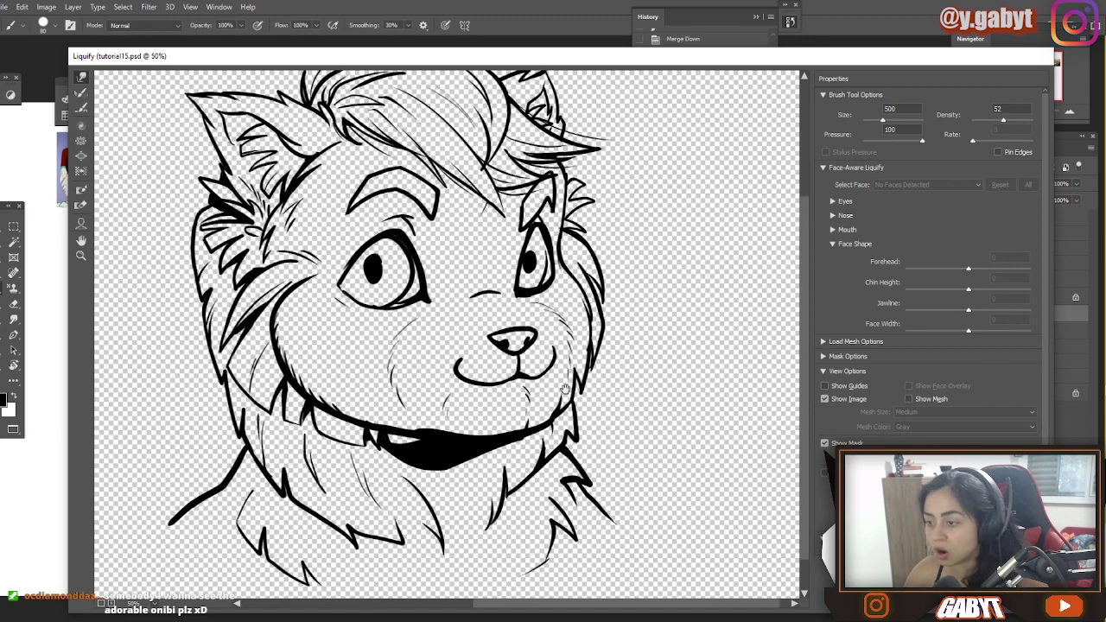
# - Push the near-side cheek and outer head fur outward to widen that side, and apply the Liquify changes
pyautogui.moveTo(256, 367); pyautogui.dragTo(235, 336)
pyautogui.moveTo(212, 289); pyautogui.dragTo(197, 288)
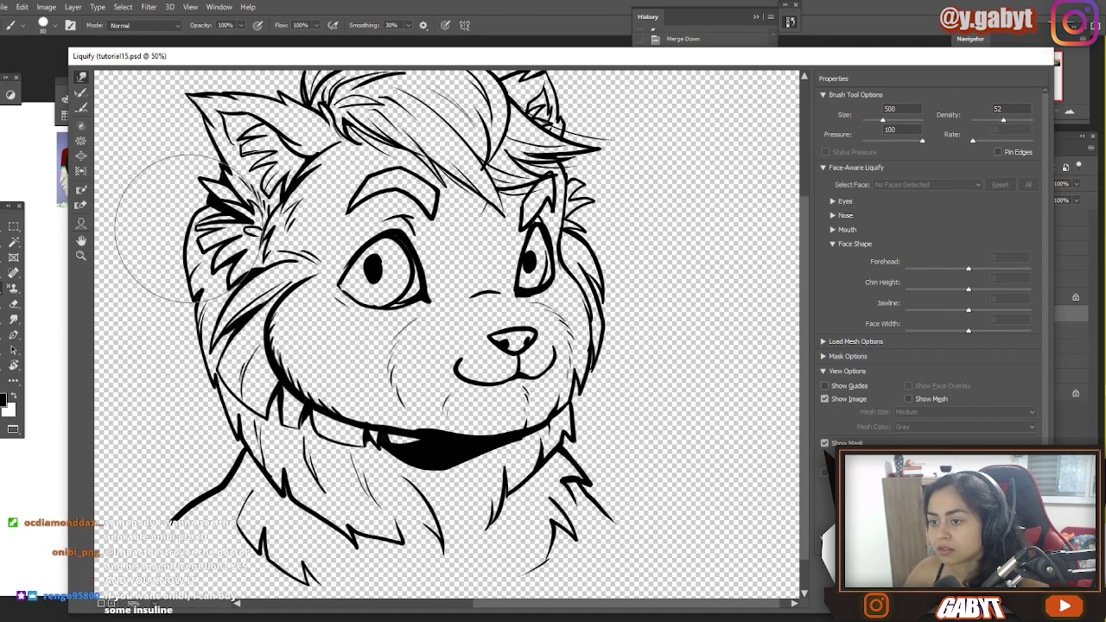
pyautogui.moveTo(197, 354); pyautogui.dragTo(188, 320)
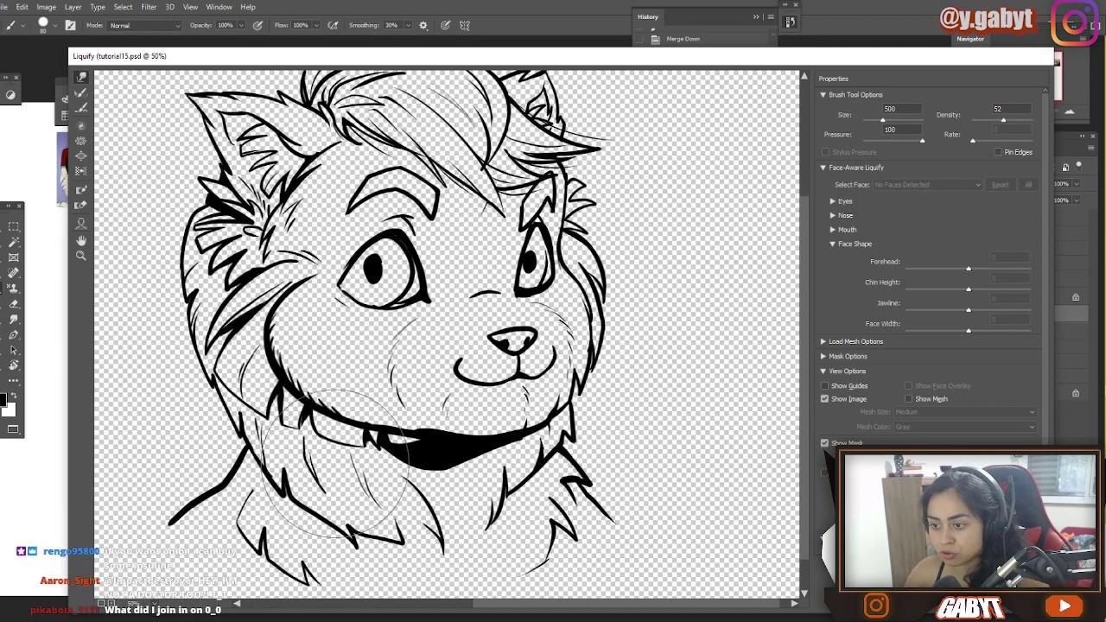
pyautogui.press('Return')
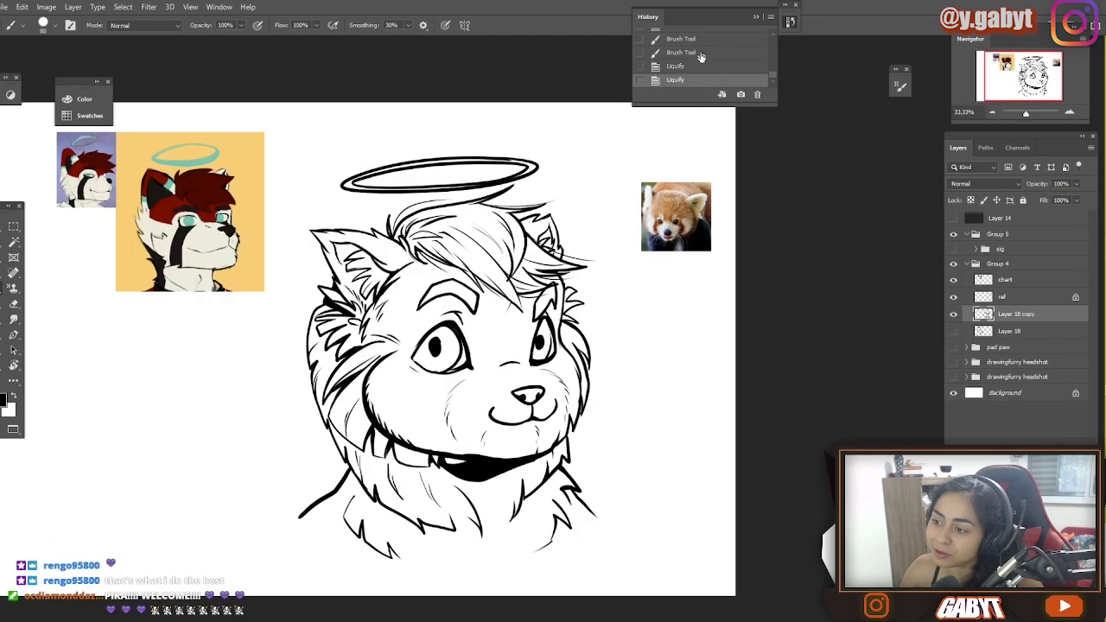
# - Save the drawing and hide the ref layer
pyautogui.hotkey('ctrl', 's')
pyautogui.click(1002, 296)
pyautogui.click(954, 296)
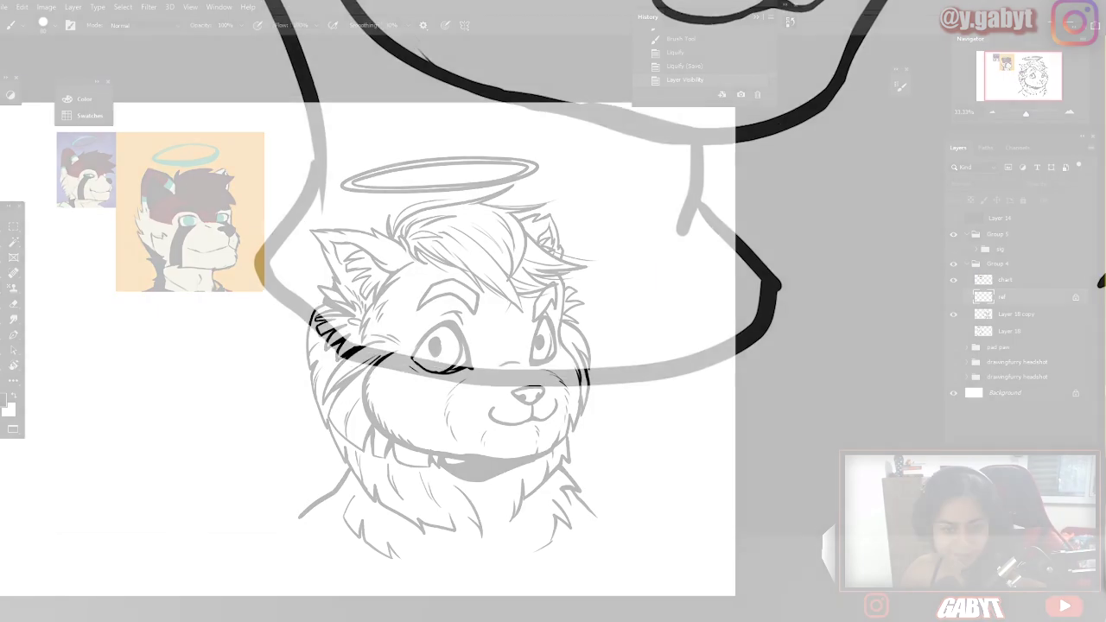